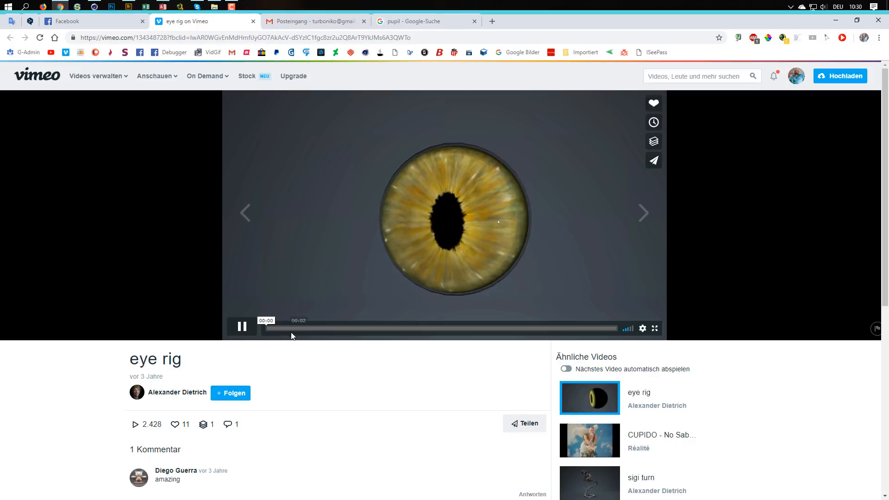
Leave the eye rig reference video, switch to Cinema 4D and create a standard sphere primitive
click(242, 326)
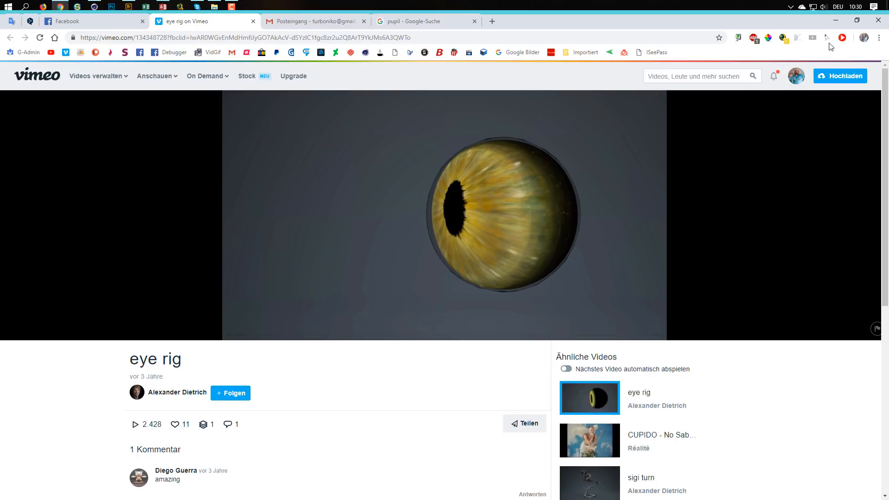
click(840, 21)
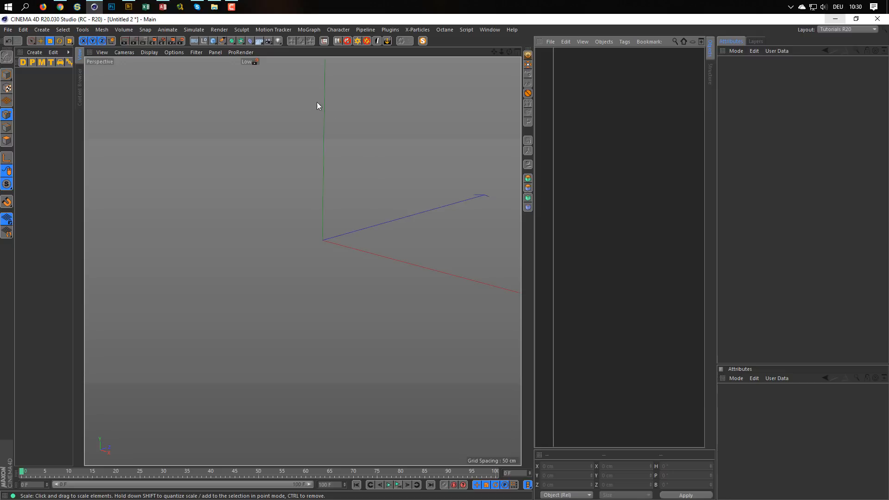
click(214, 40)
click(399, 69)
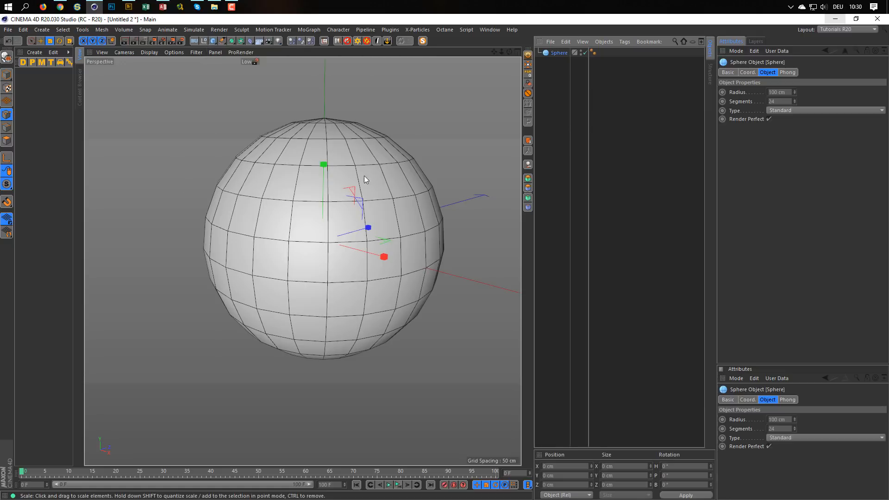
scroll(334, 259, down, 5)
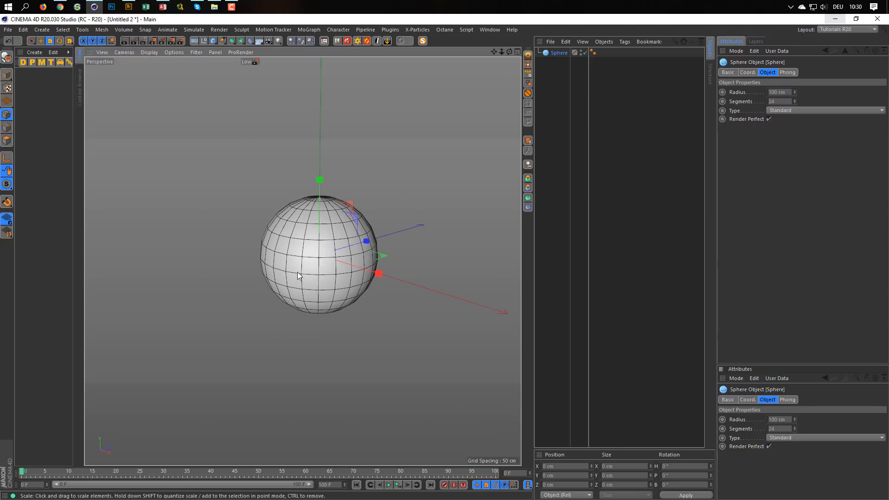
Rotate the sphere 90° in pitch so its pole faces forward and convert it to an editable polygon object
key(r)
drag(299, 235, 276, 321)
key(ctrl+z)
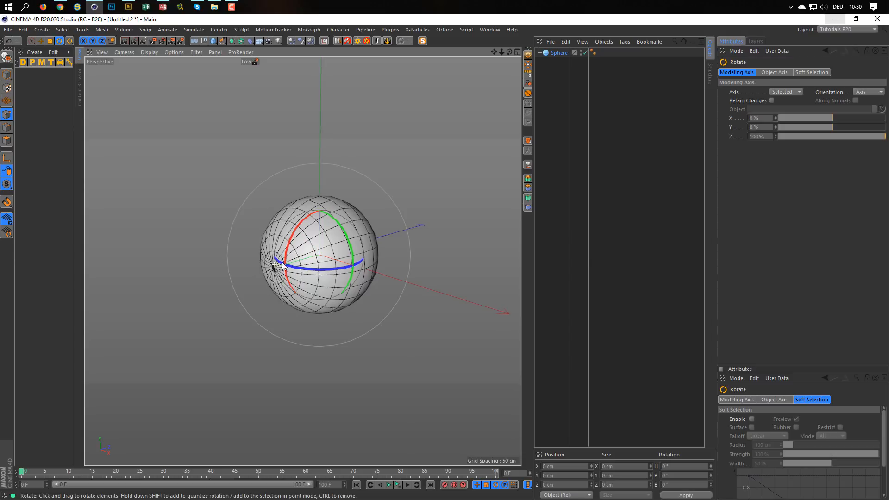
scroll(273, 267, up, 5)
alt+middle_drag(311, 259, 282, 270)
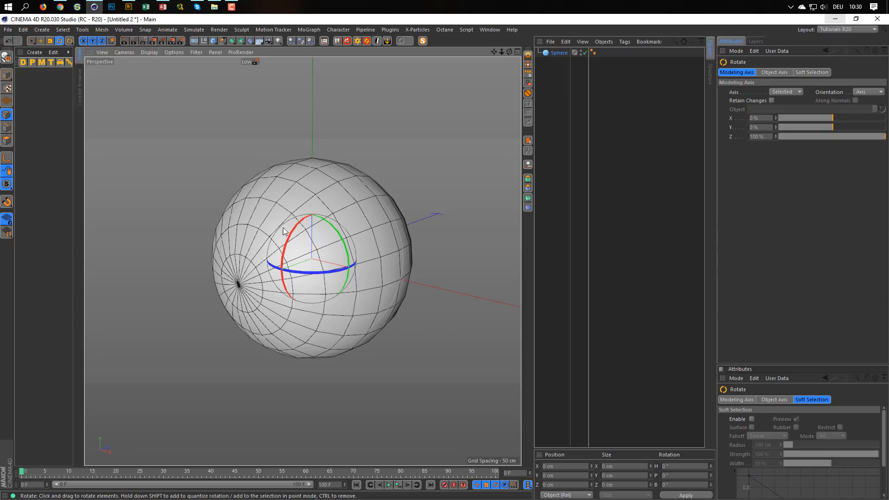
click(558, 74)
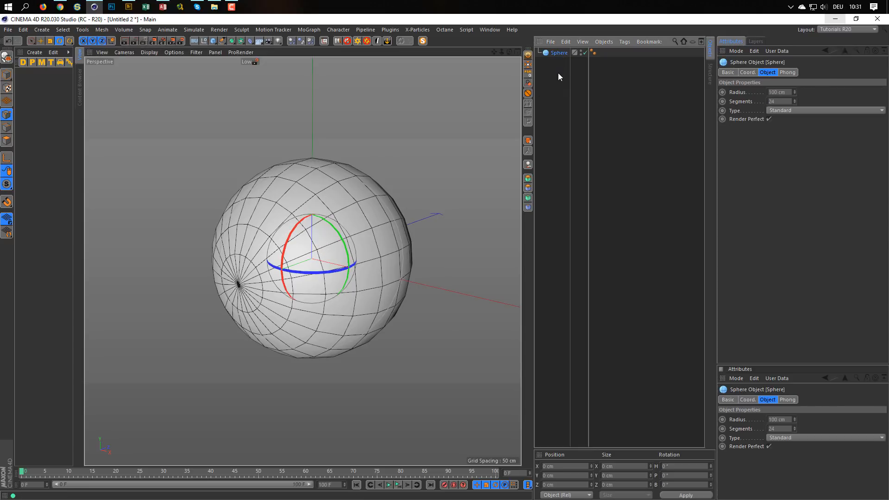
key(c)
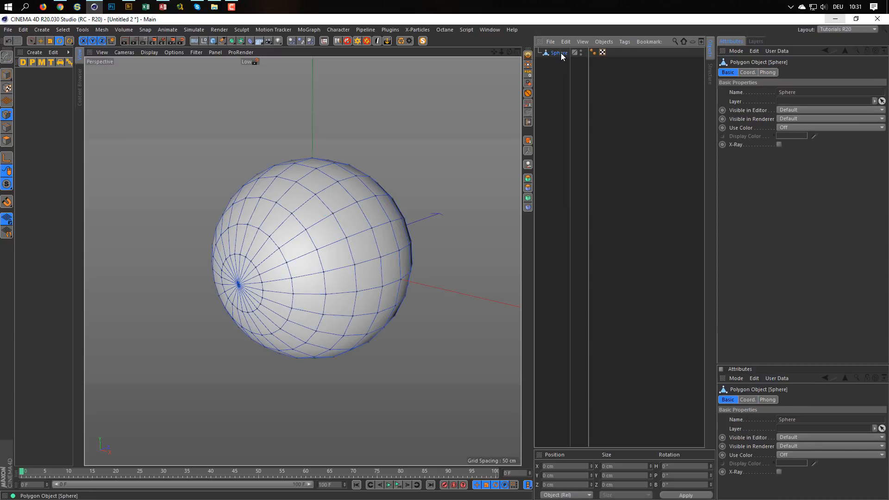
Delete the sphere's front cap, from the pole out to and including the fourth polygon ring
click(9, 141)
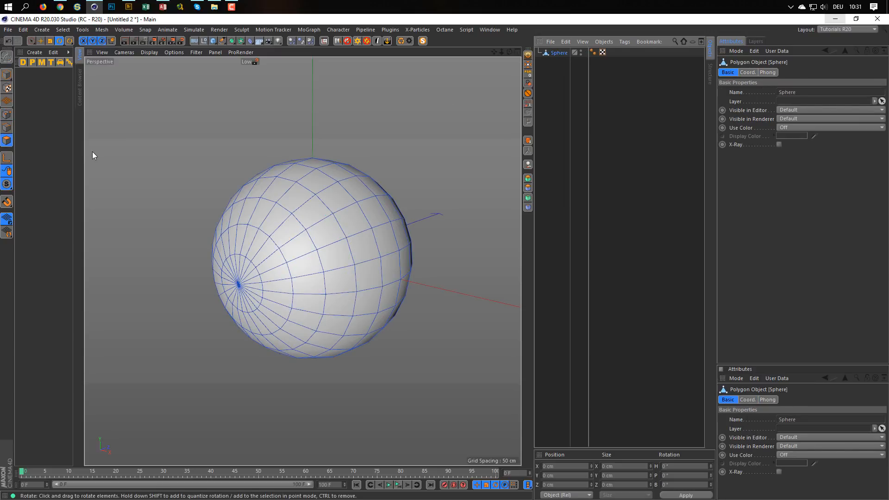
key(u)
key(l)
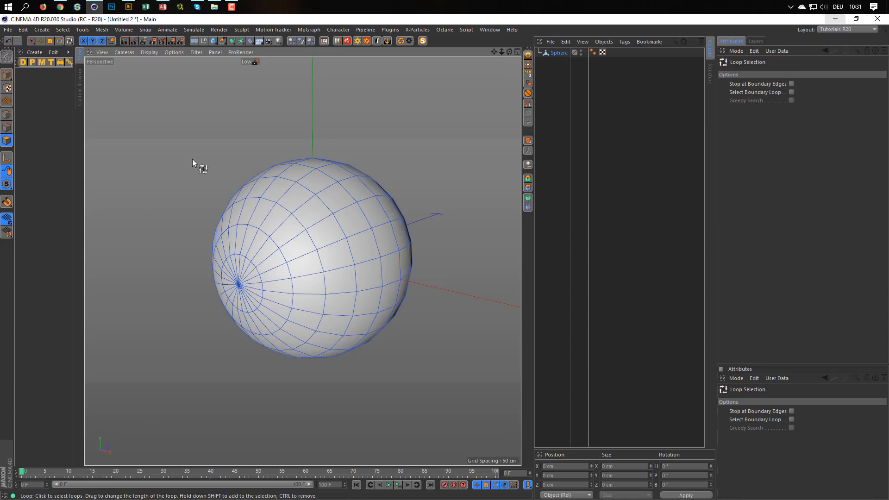
click(296, 203)
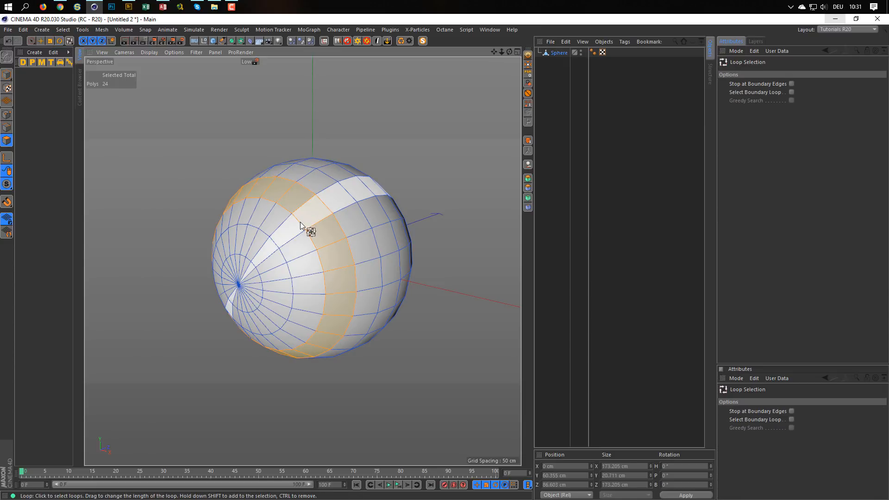
key(u)
key(f)
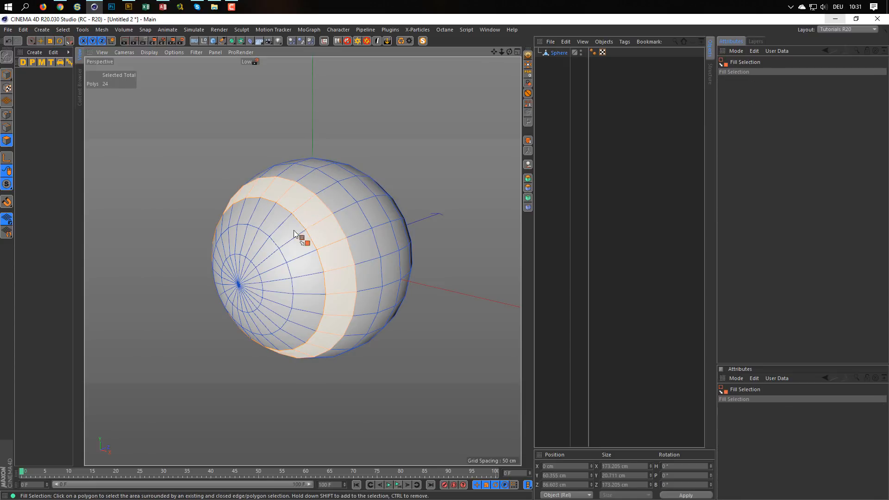
click(273, 269)
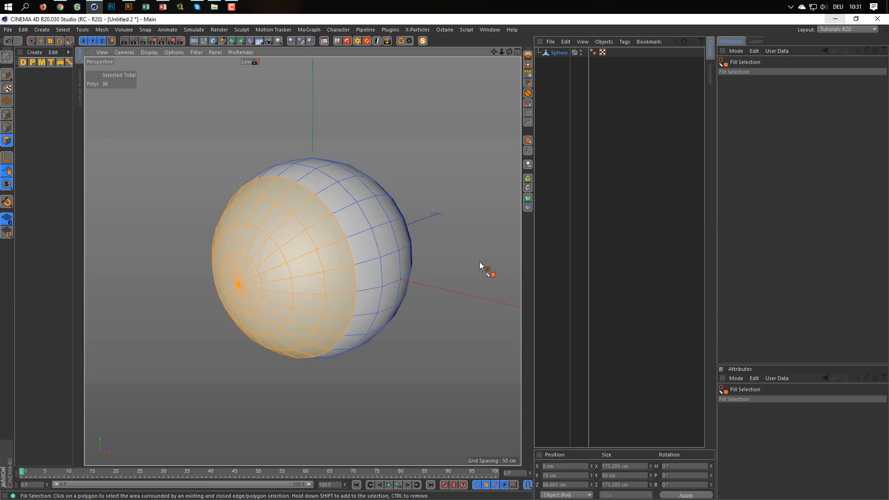
key(Delete)
Loop-select the boundary edges around the sphere's front opening
alt+drag(454, 144, 423, 184)
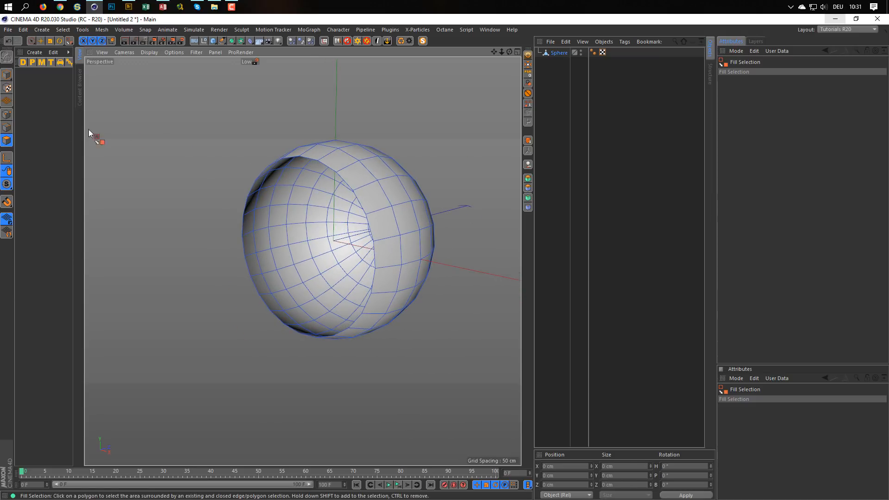
click(7, 127)
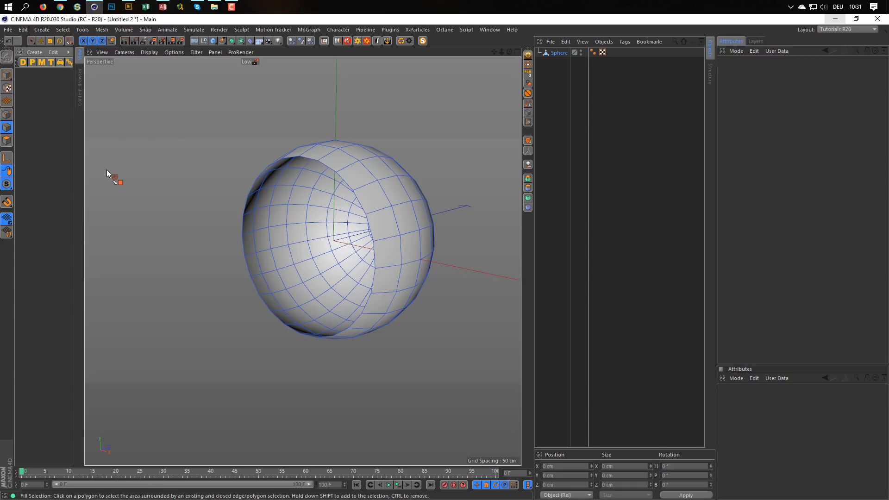
key(u)
key(l)
click(348, 184)
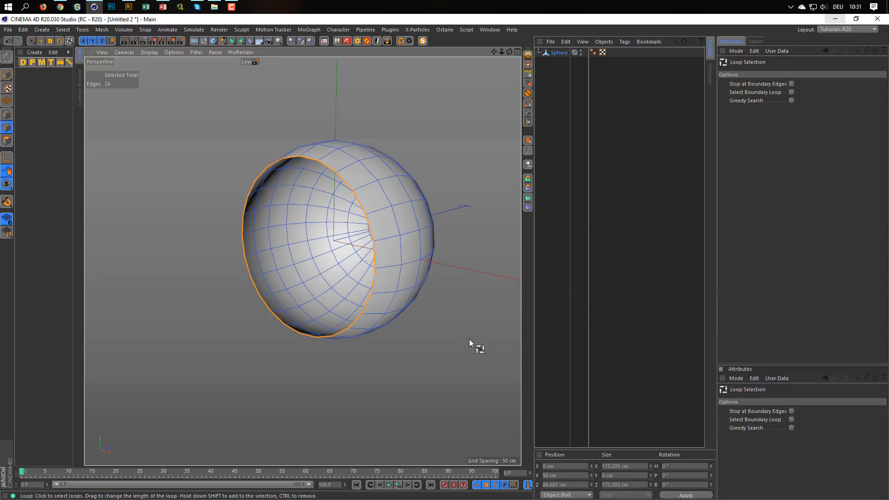
Set the Scale tool's modeling axis Z to 0% so the selected edge loop scales about its centre
key(t)
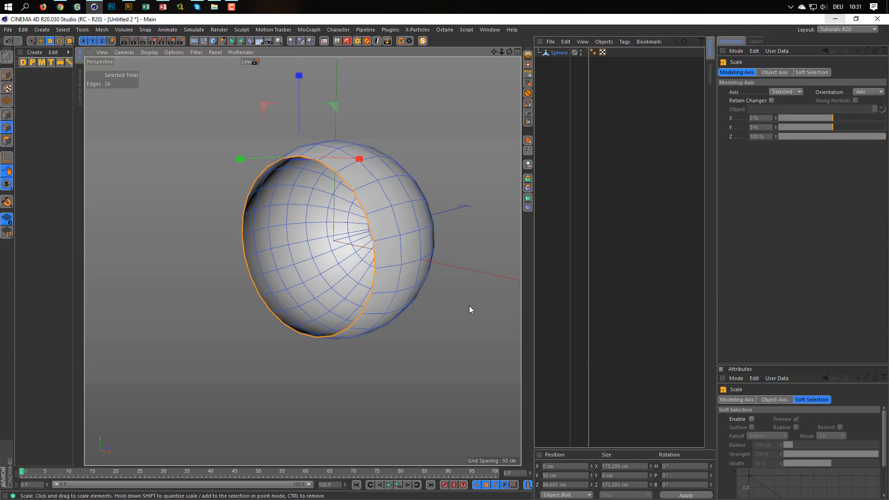
drag(473, 307, 433, 317)
key(ctrl+z)
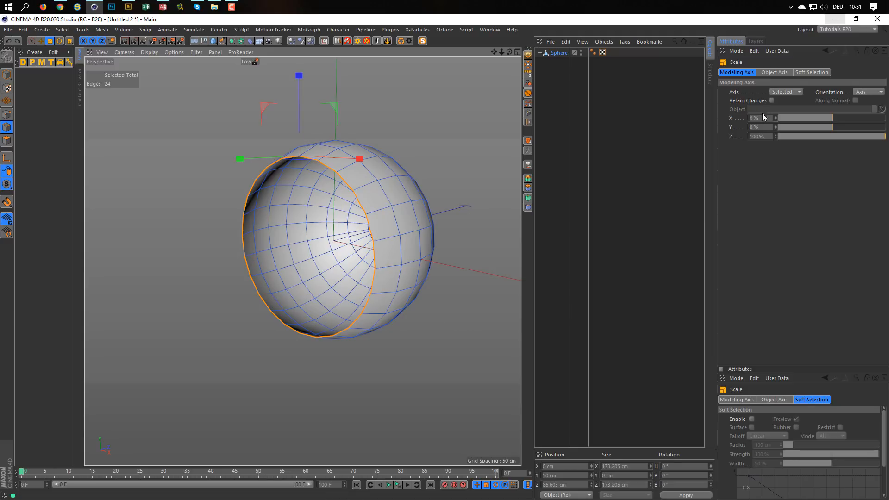
click(759, 137)
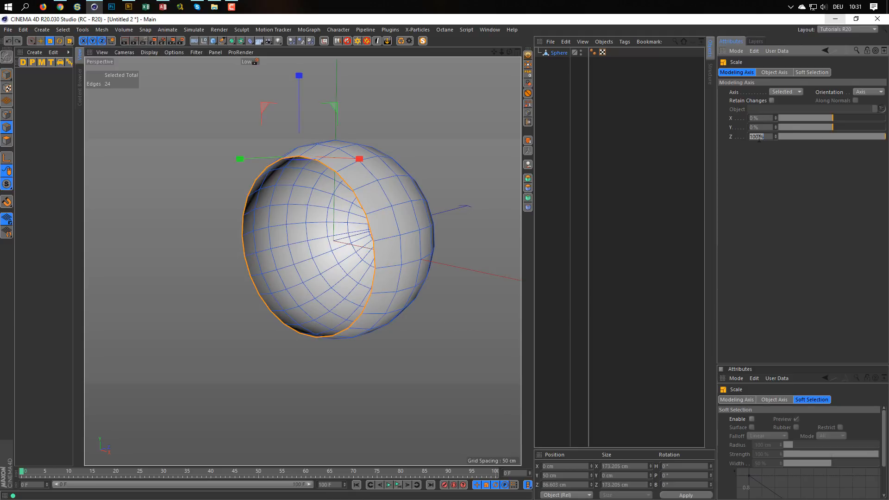
text(0)
key(Return)
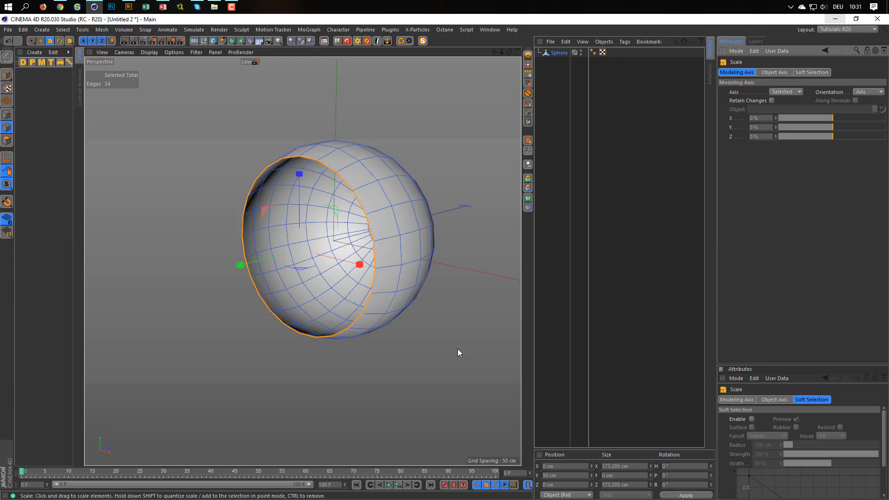
Extrude the boundary edge loop inward by scaling, closing the front face down to a central hole about 38 cm wide
drag(460, 347, 48, 348)
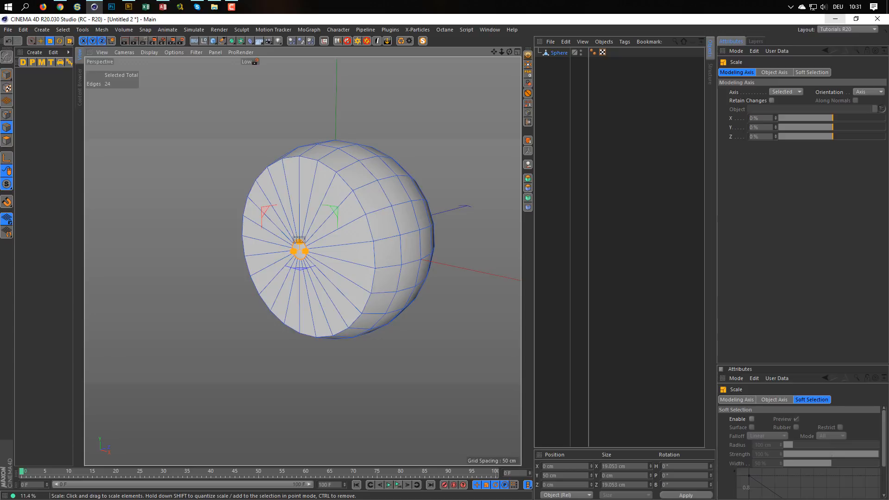
drag(48, 348, 200, 336)
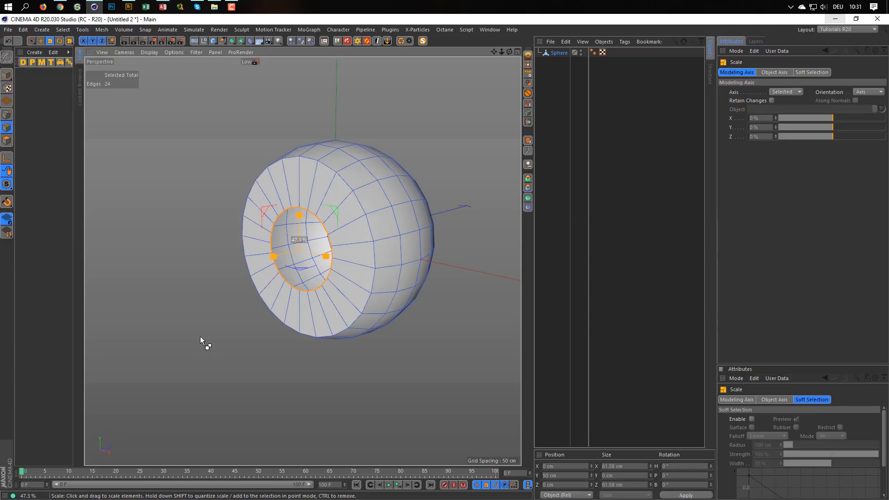
drag(200, 336, 86, 337)
mouse_move(152, 397)
mouse_down()
mouse_move(188, 393)
mouse_move(149, 402)
mouse_up()
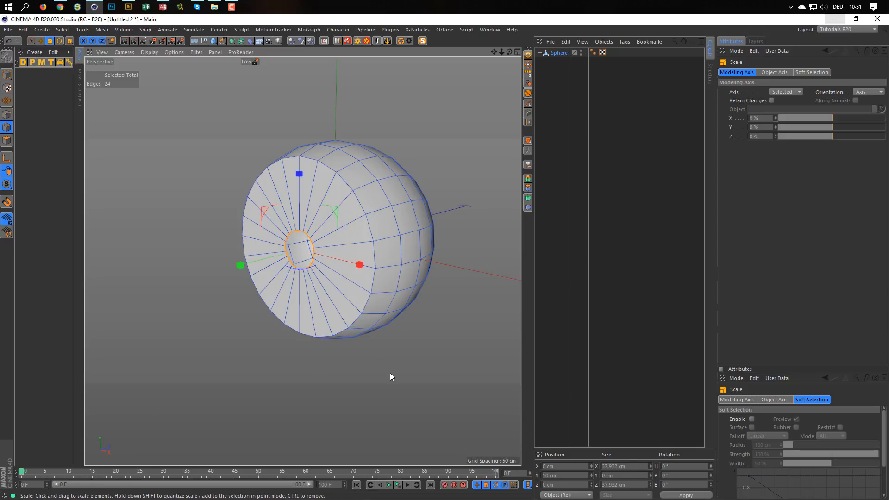
Ring-select the radial edges of the flat front face and add one concentric loop midway with Edge Cut
mouse_move(345, 254)
alt+mouse_down()
mouse_move(362, 259)
mouse_move(355, 257)
alt+mouse_up()
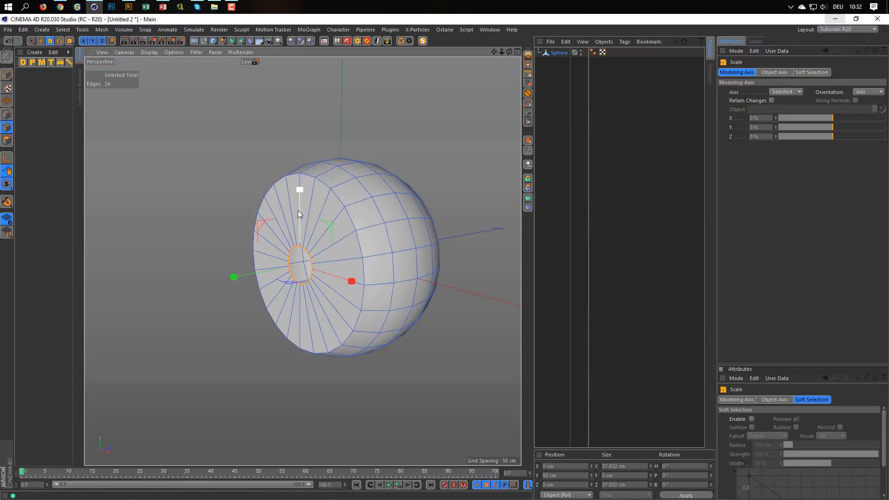
key(u)
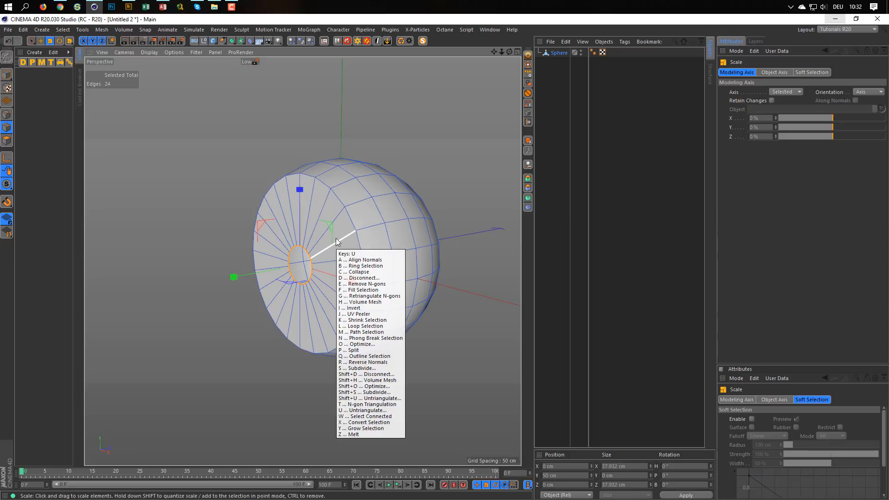
key(b)
click(342, 241)
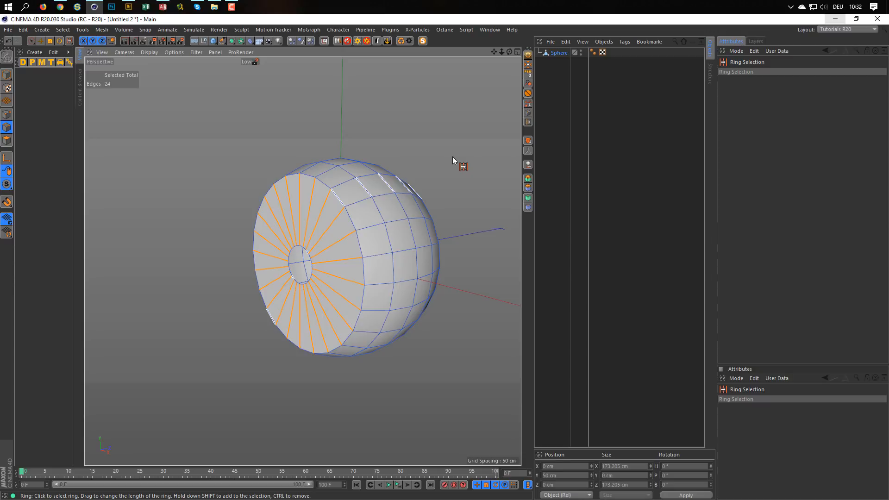
key(m)
key(f)
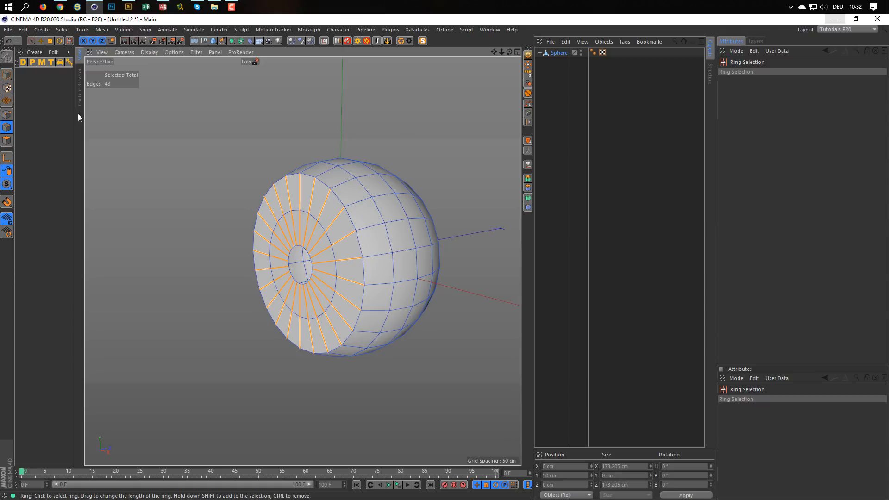
Return to whole-object editing and add a Spherify deformer as a child of the sphere
click(7, 74)
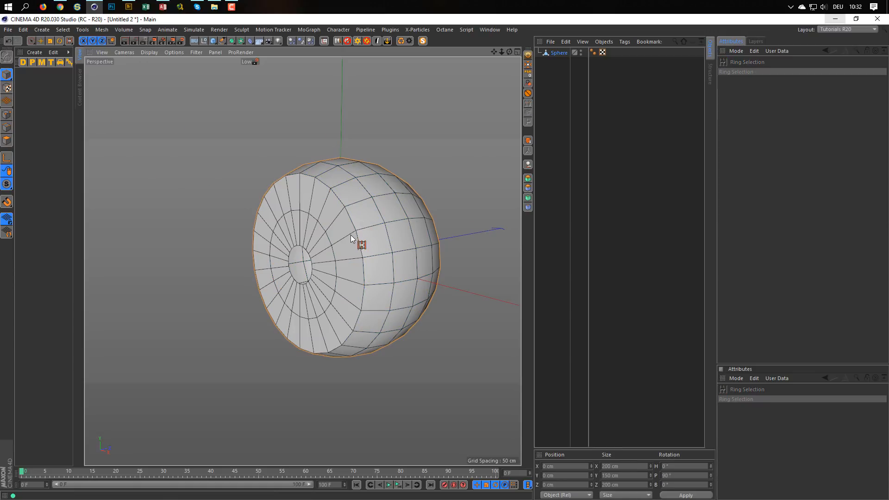
alt+drag(340, 218, 284, 219)
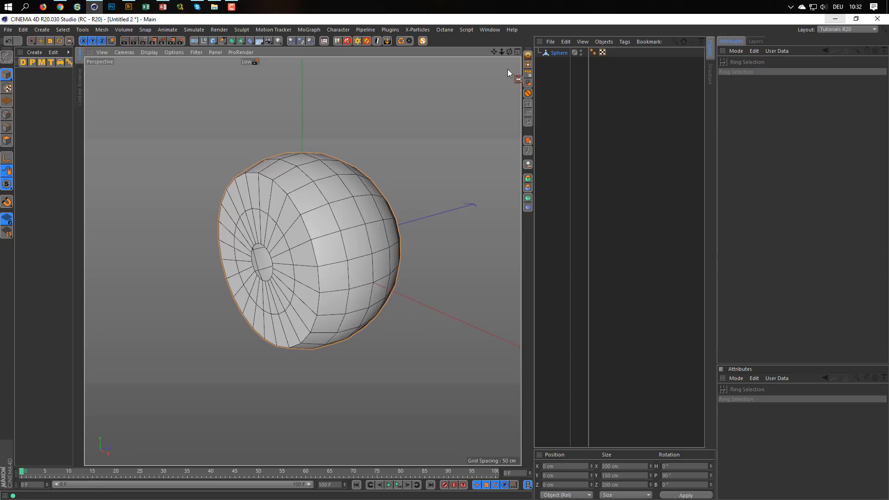
click(553, 53)
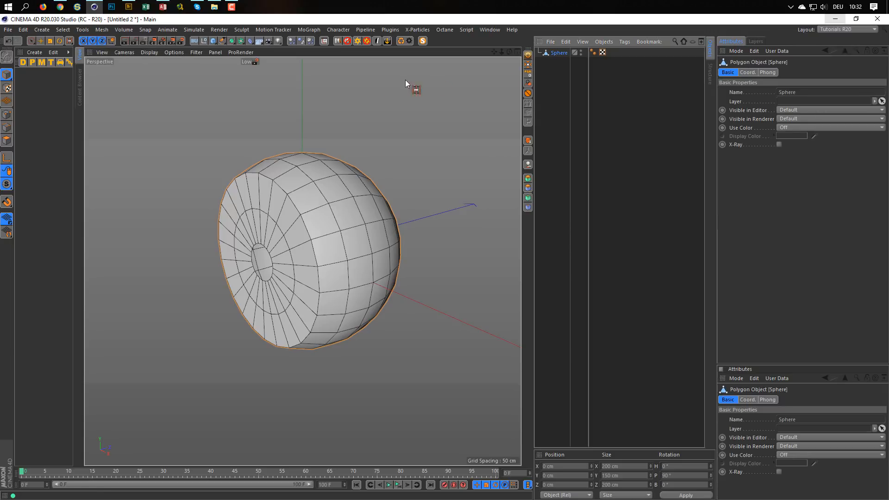
click(249, 40)
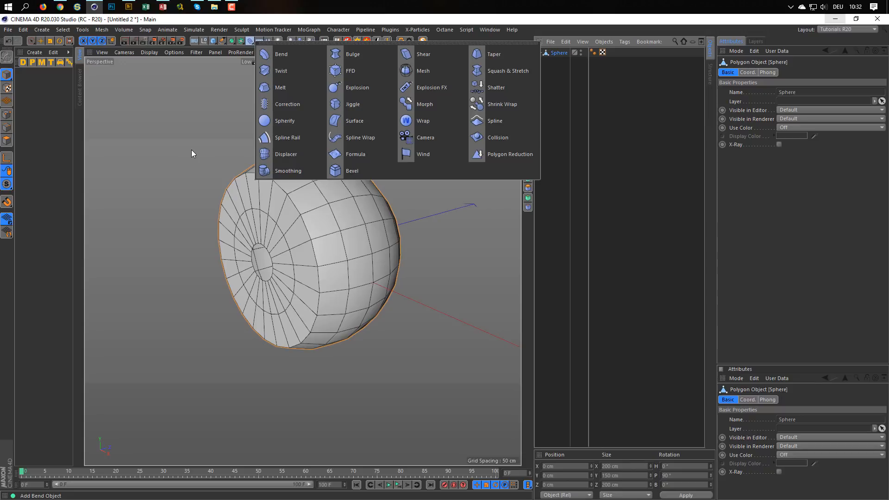
shift+click(290, 119)
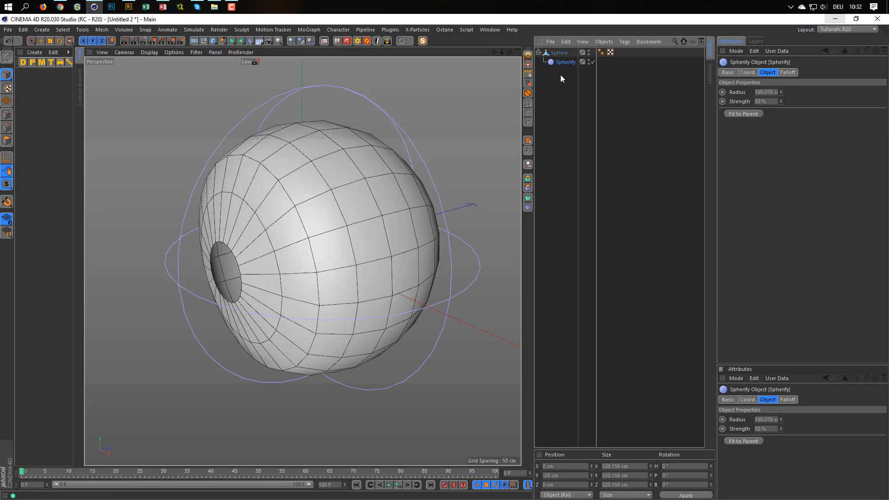
Set the Spherify deformer's radius to 100 cm
alt+drag(384, 199, 340, 202)
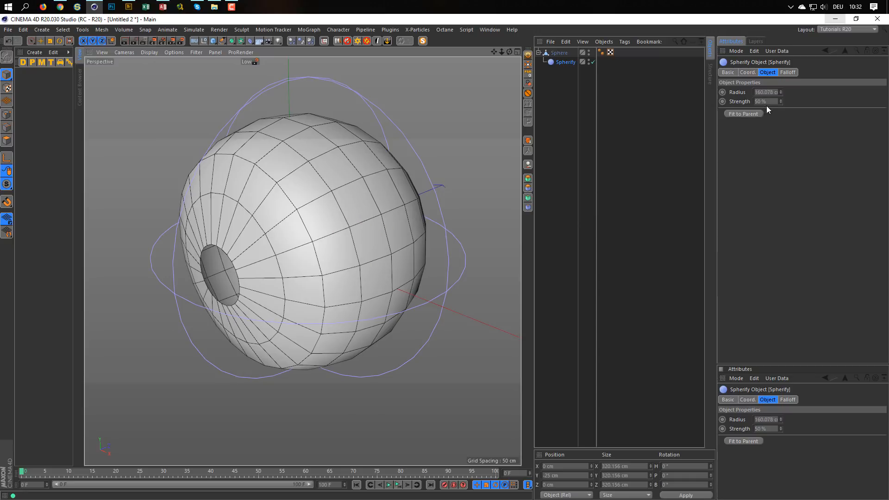
double_click(769, 92)
text(100)
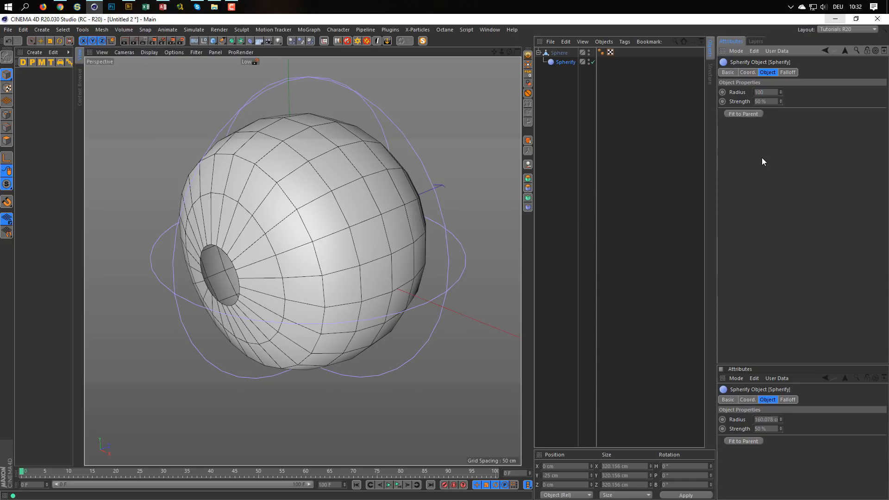
key(Return)
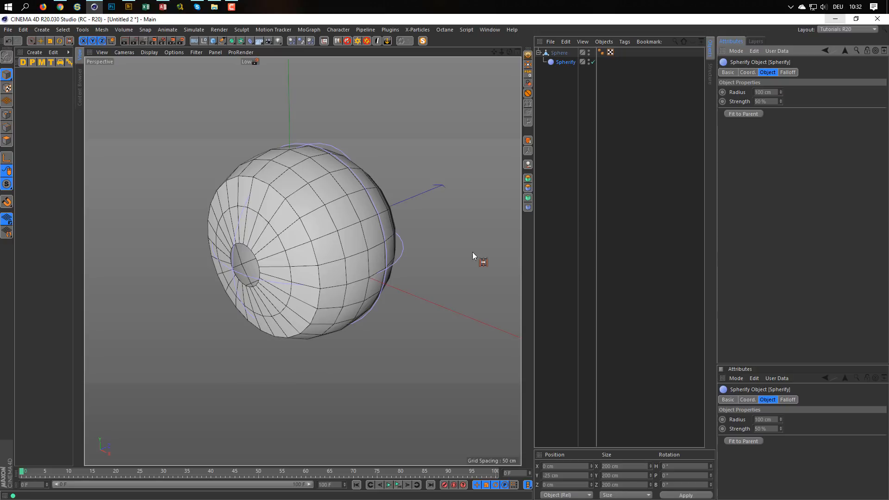
Reset the Spherify deformer's position, scale and rotation with Reset PSR to align it with the sphere's centre
middle_click(399, 265)
middle_click(419, 201)
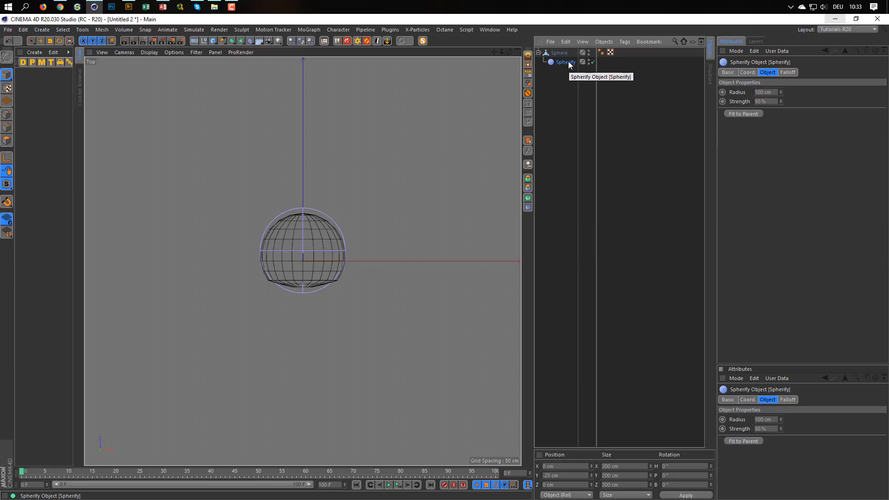
click(527, 75)
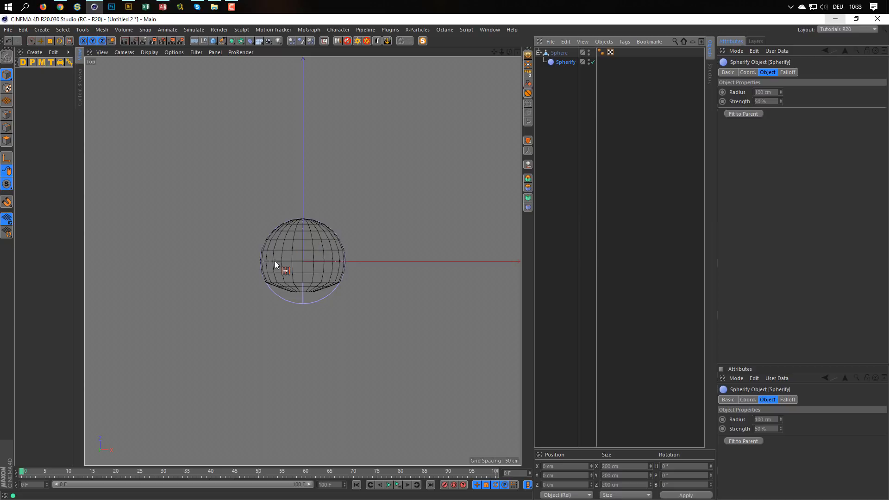
middle_click(318, 289)
middle_click(262, 174)
alt+middle_drag(290, 216, 327, 251)
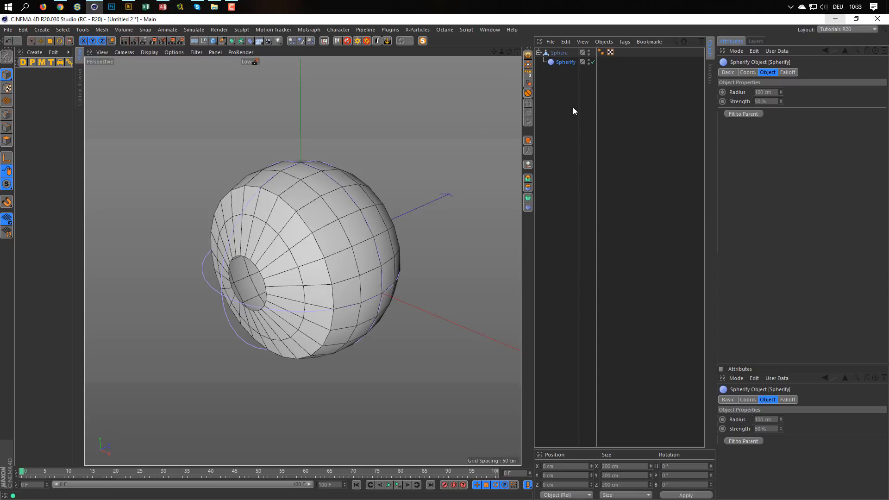
Look up the Reset PSR command by searching for "reset ps" and browsing the tool commands
key(shift+c)
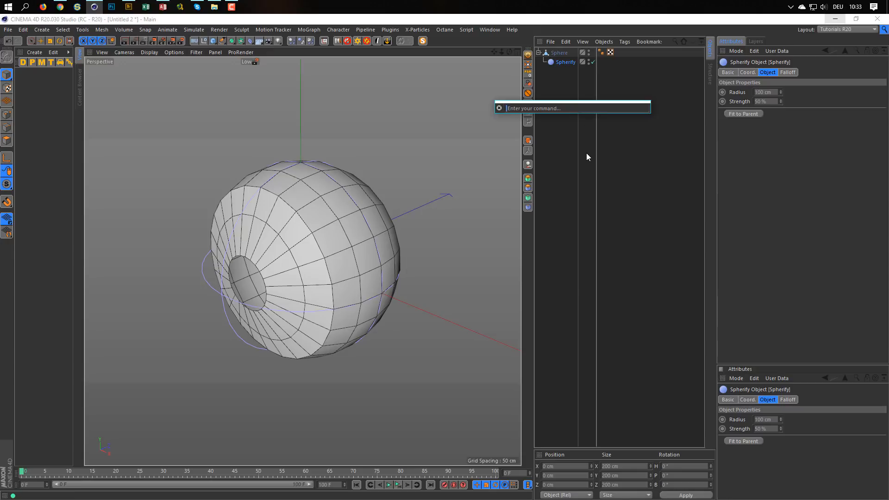
text(reset)
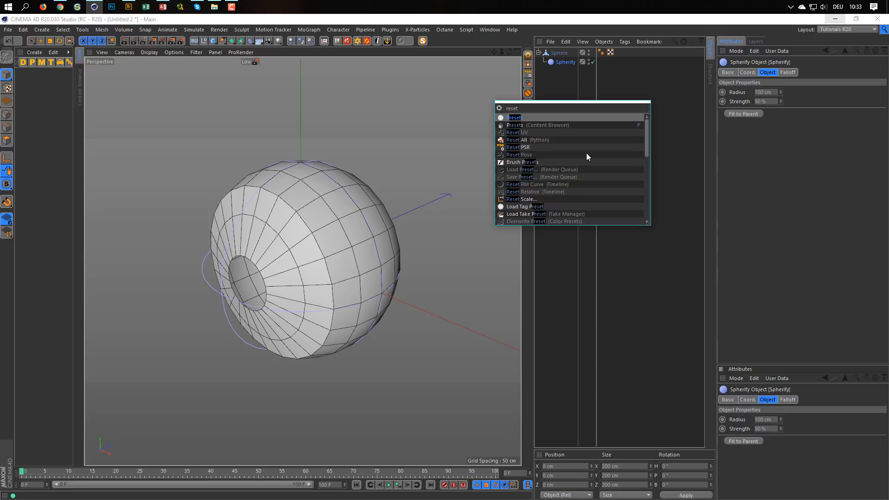
text( ps)
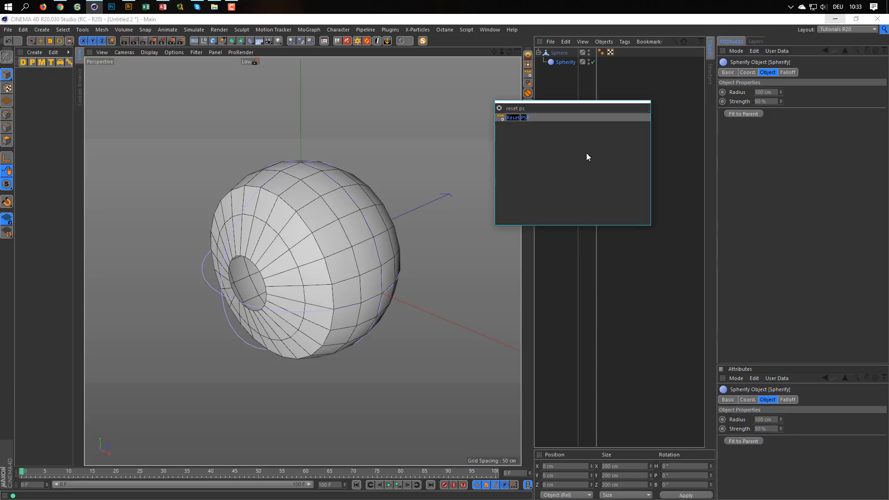
key(Return)
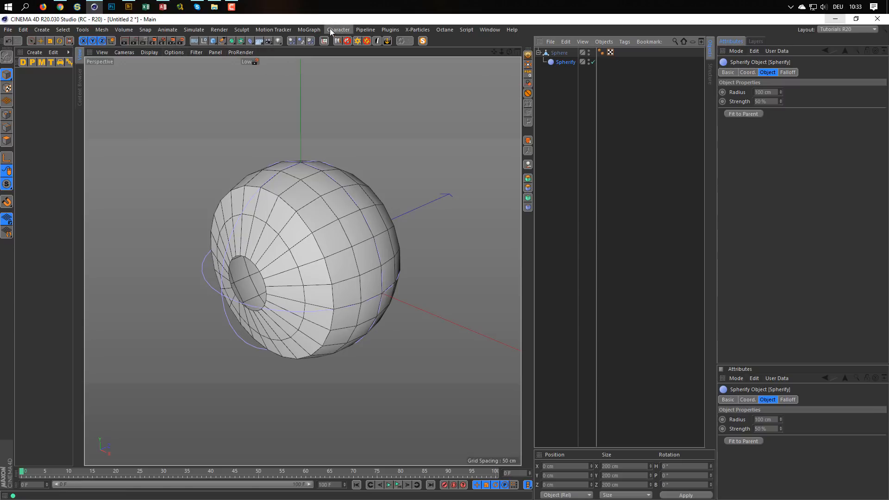
click(80, 30)
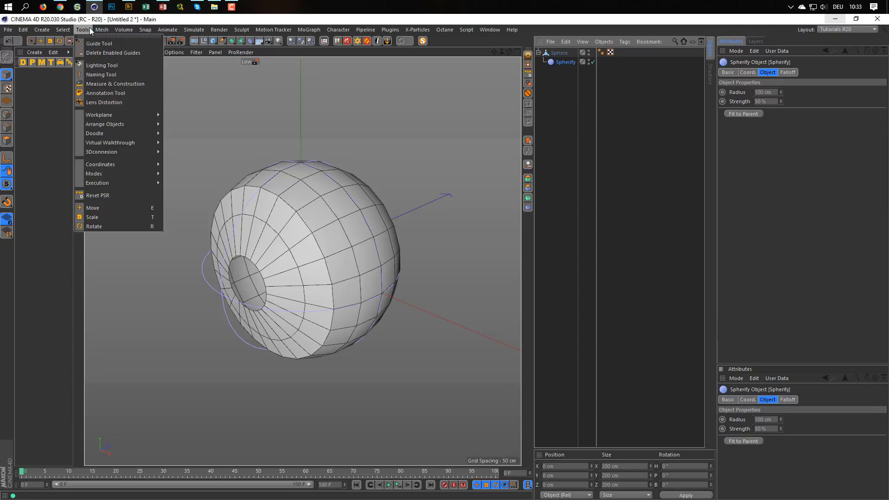
mouse_move(123, 125)
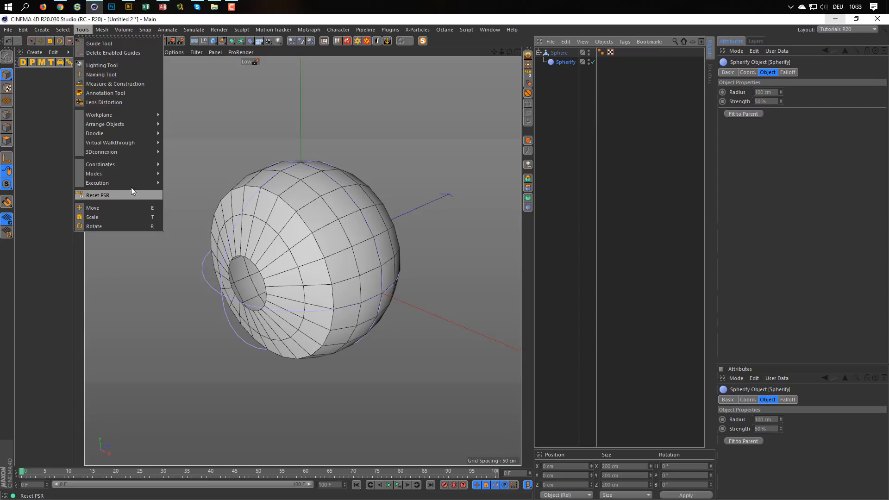
click(443, 21)
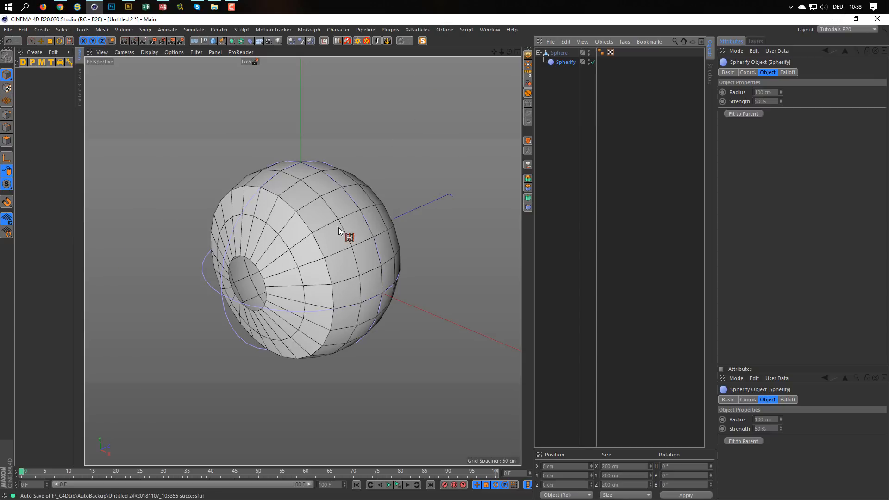
Set the Spherify strength to 0% and scale the central hole's point loop down to about 14 cm wide
alt+drag(326, 182, 337, 215)
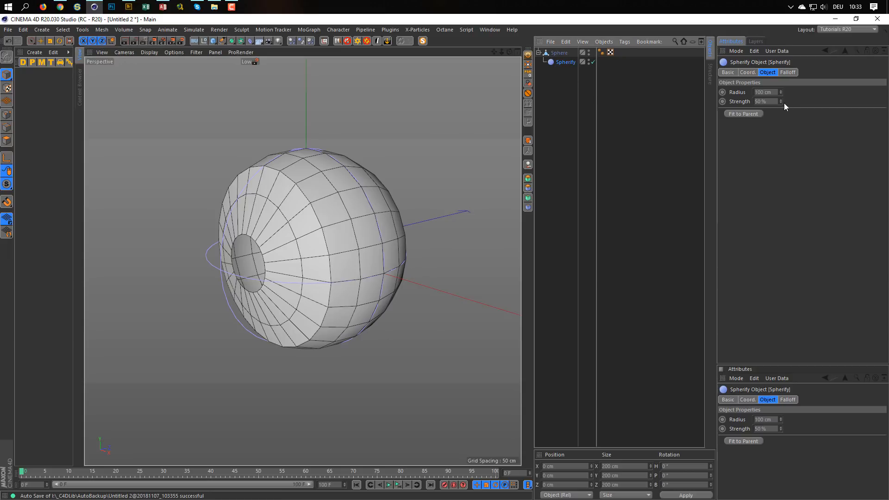
drag(781, 100, 781, 100)
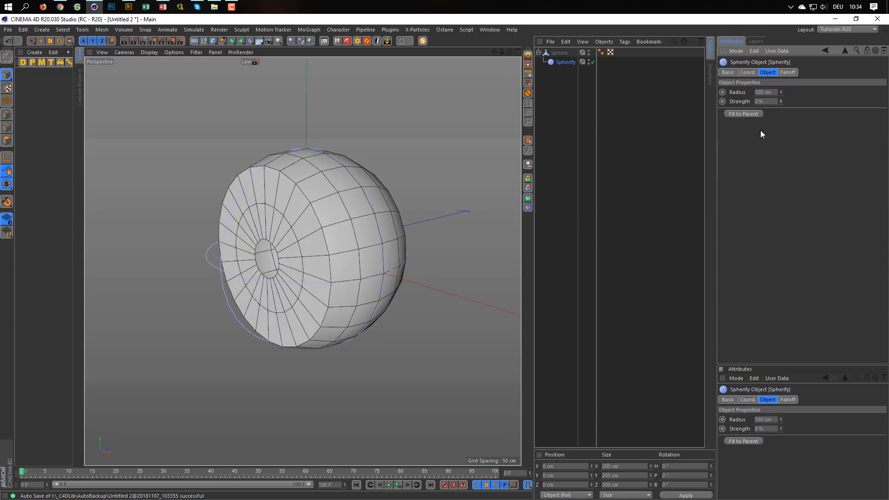
click(563, 54)
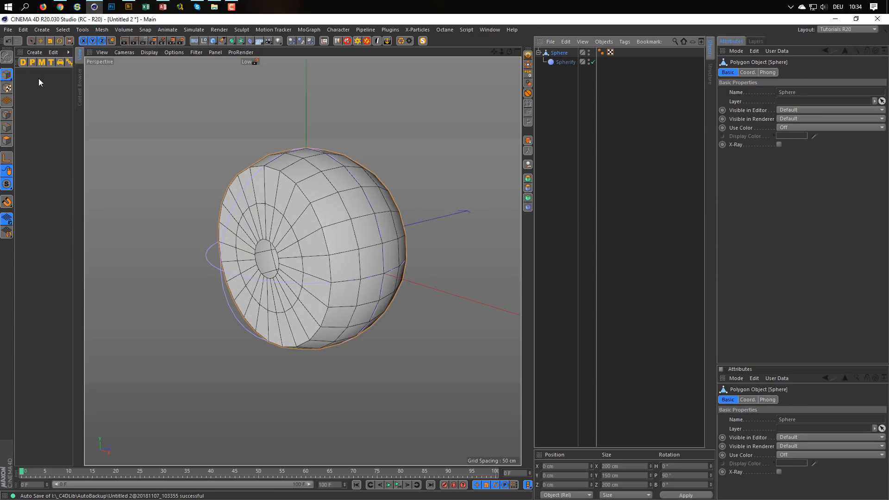
click(6, 115)
key(u)
key(b)
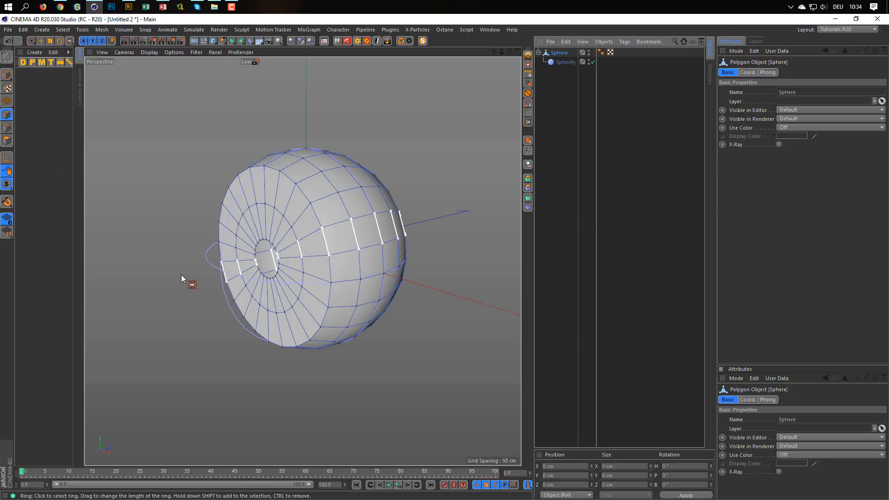
key(u)
key(l)
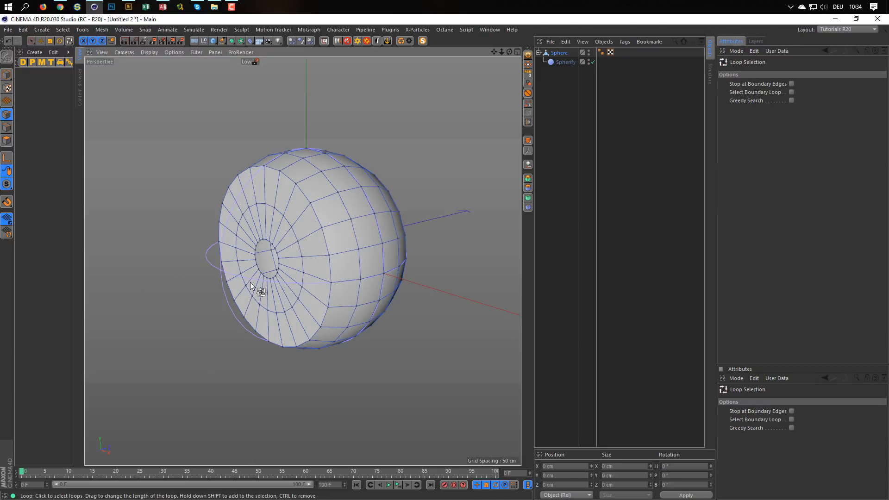
click(286, 256)
key(t)
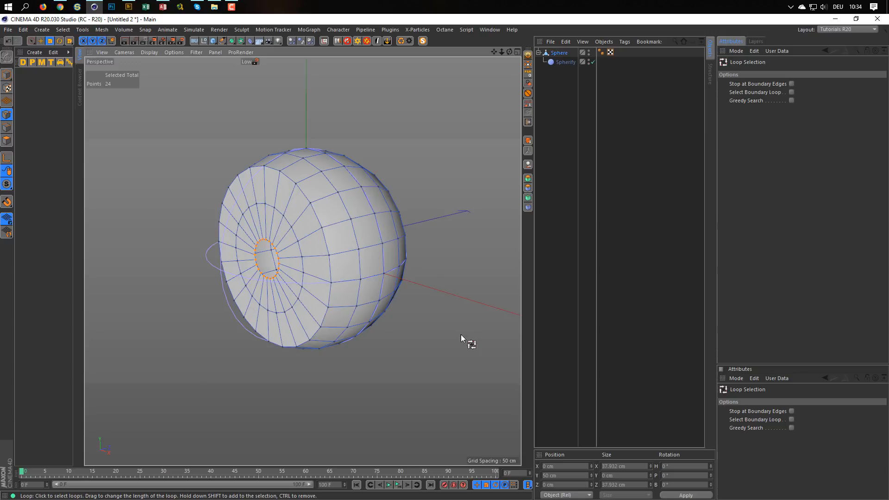
drag(450, 328, 197, 365)
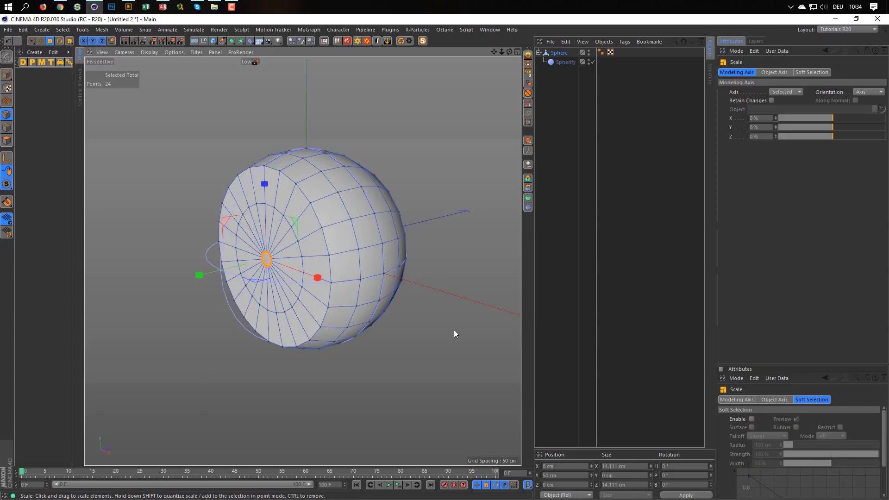
Add a Pose Morph tag to the sphere with Points mixing enabled
right_click(560, 55)
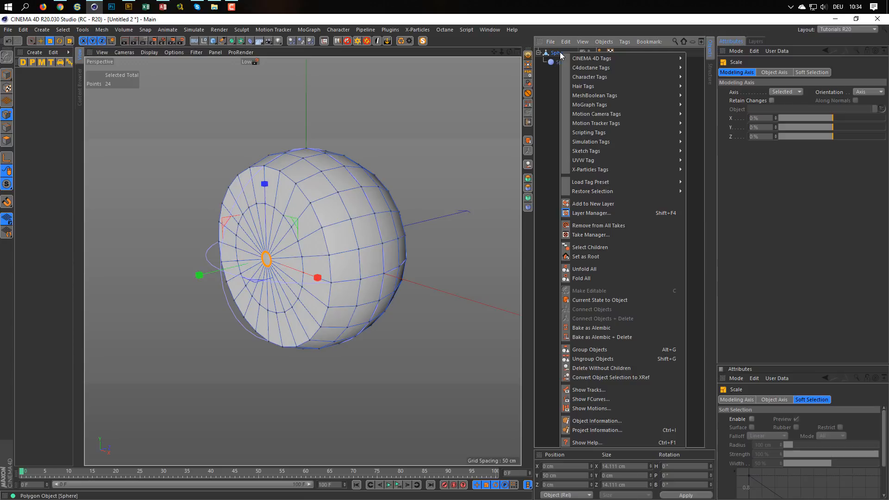
mouse_move(617, 77)
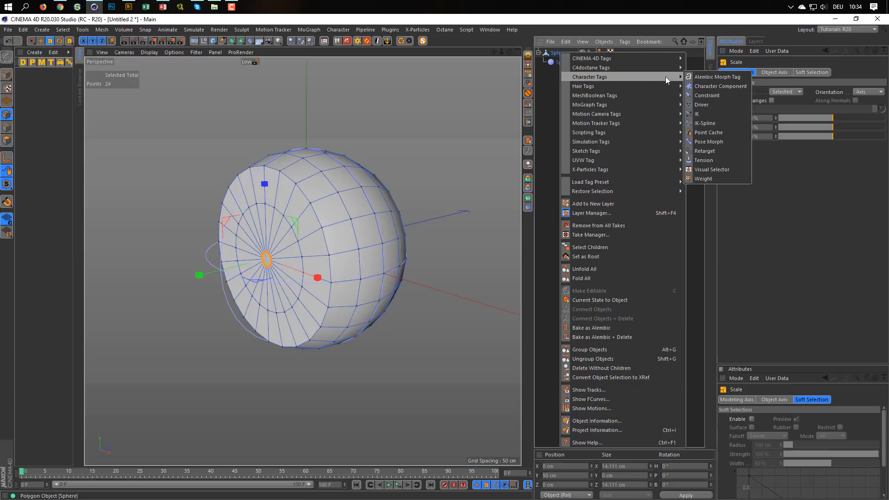
click(704, 141)
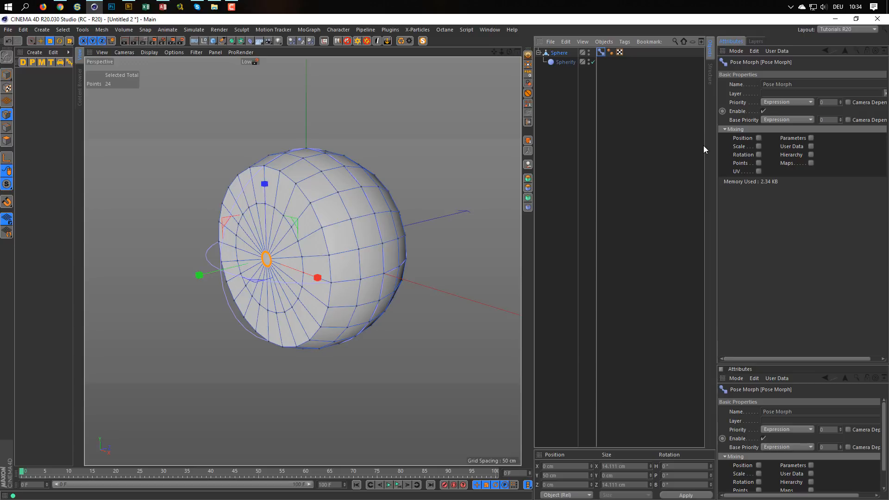
click(758, 162)
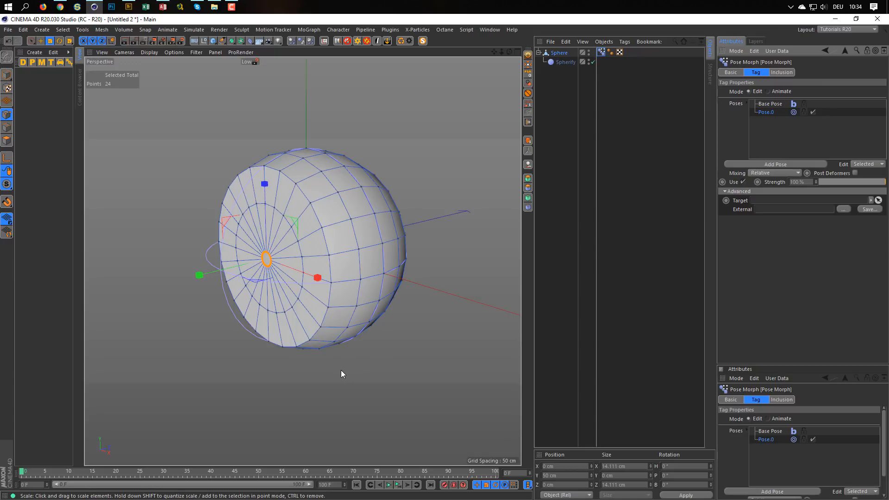
Scale the hole's point loop up to about 78 cm wide for Pose.0 and switch the Pose Morph tag to Animate mode
drag(329, 377, 523, 373)
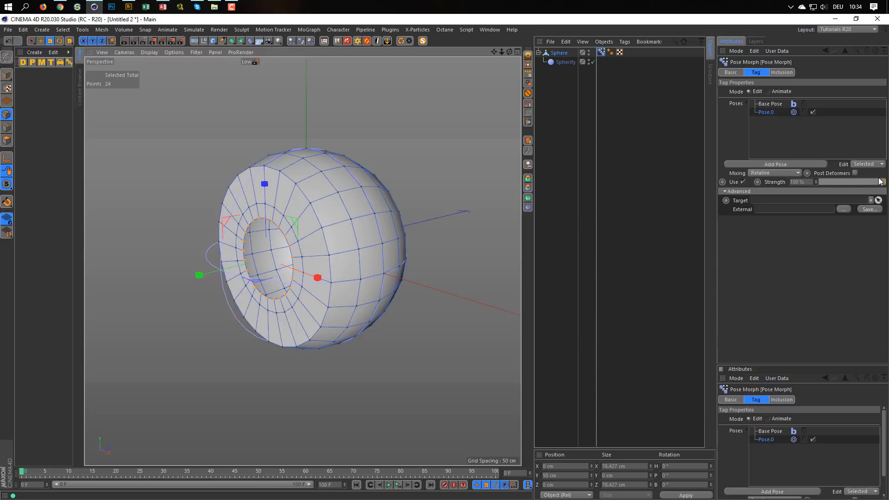
mouse_move(884, 183)
mouse_down()
mouse_move(820, 185)
mouse_move(887, 183)
mouse_up()
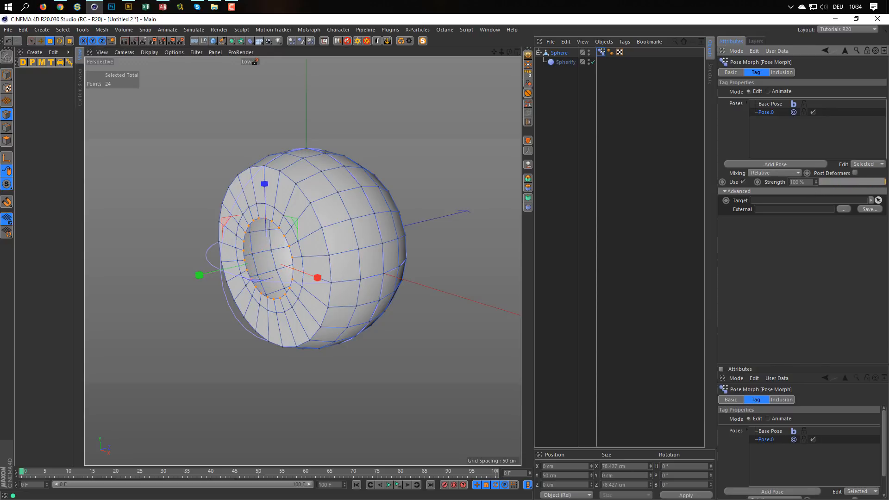
click(766, 92)
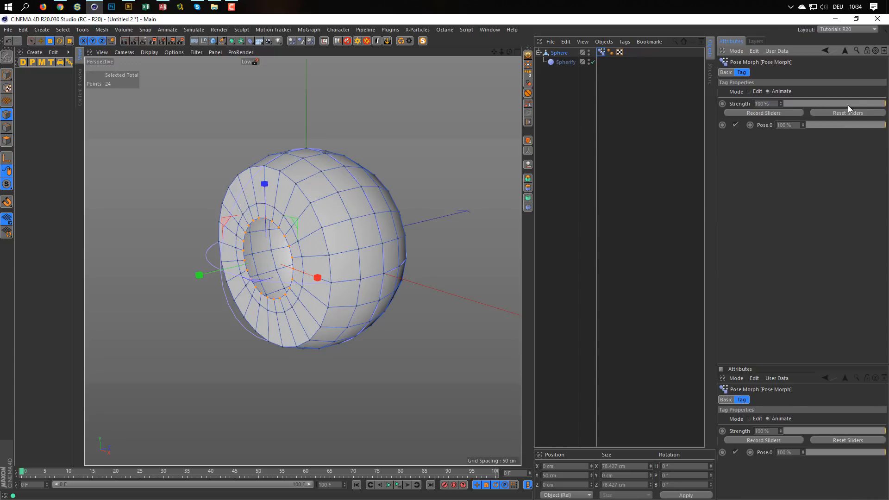
mouse_move(882, 107)
mouse_down()
mouse_move(791, 104)
mouse_move(886, 107)
mouse_up()
Return to whole-object editing and set the Spherify deformer's strength to 100%
click(6, 75)
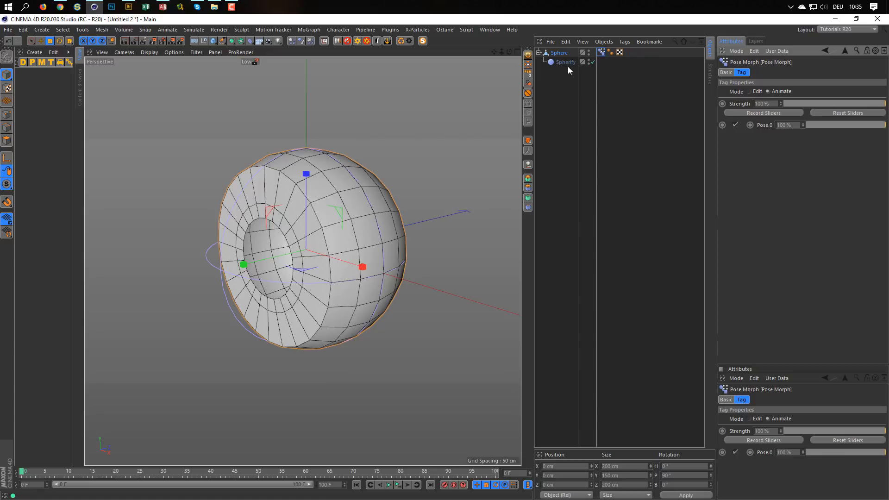
click(565, 66)
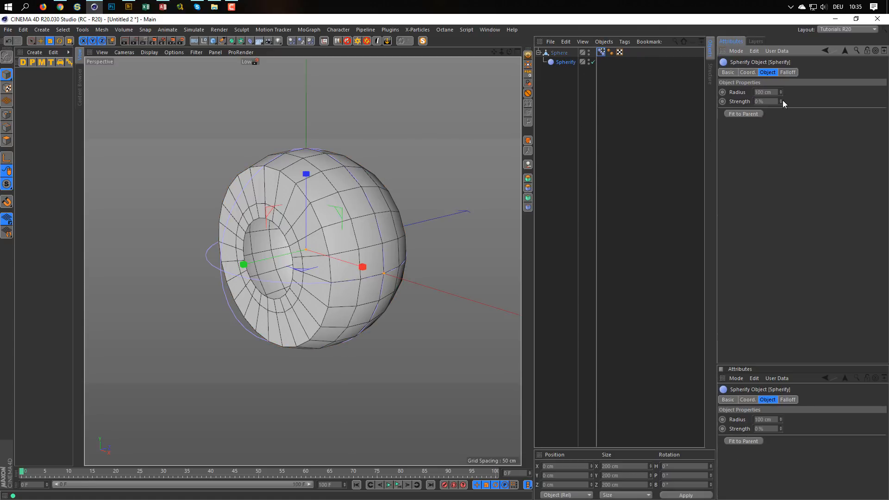
drag(781, 101, 800, 93)
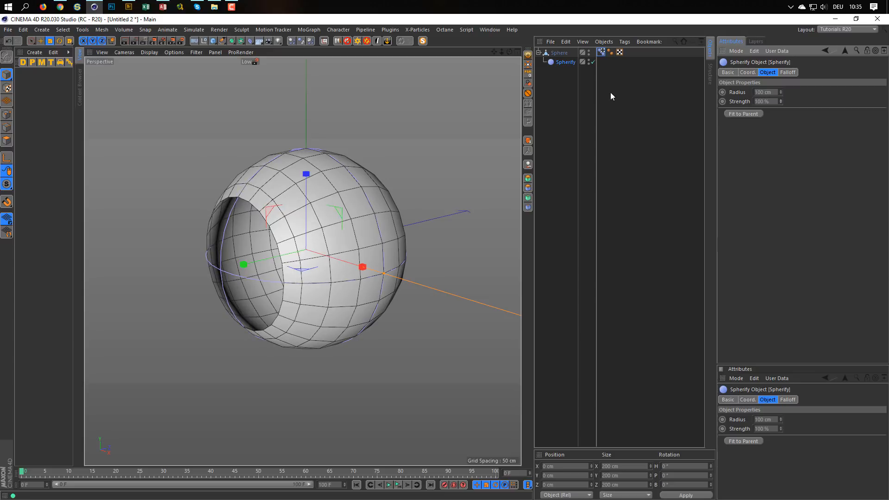
Set the Pose Morph tag's overall strength to 0% to close the pupil opening
click(601, 53)
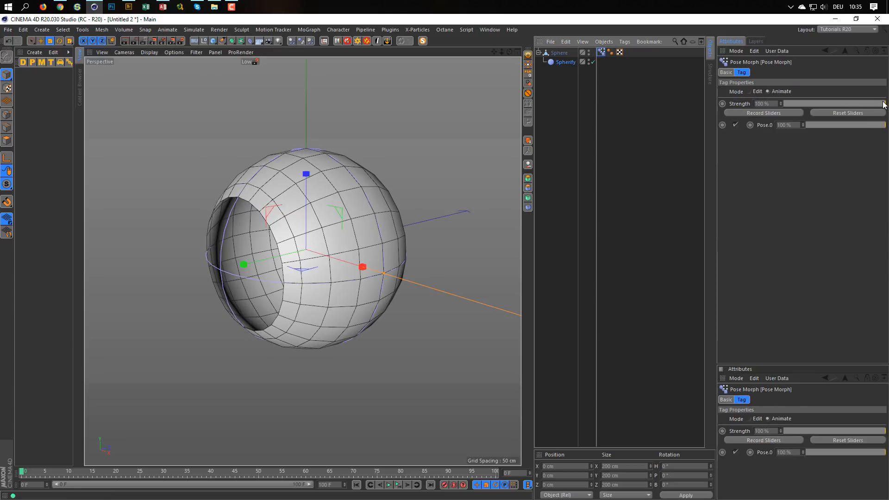
drag(869, 104, 759, 104)
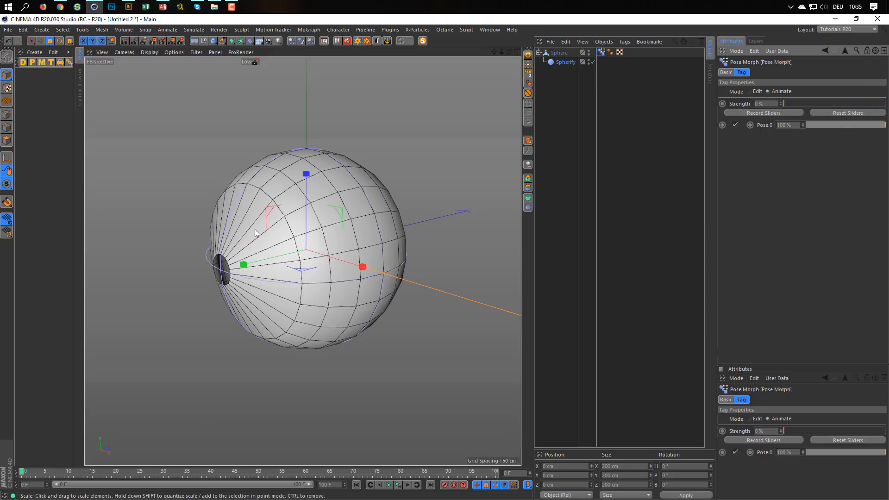
alt+drag(255, 229, 298, 273)
Add a Subdivision Surface as the parent of the sphere
click(562, 52)
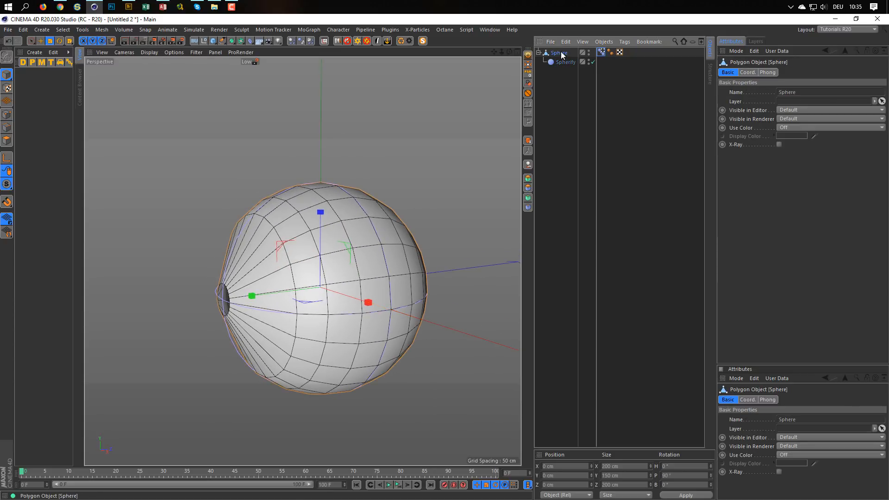
alt+click(232, 41)
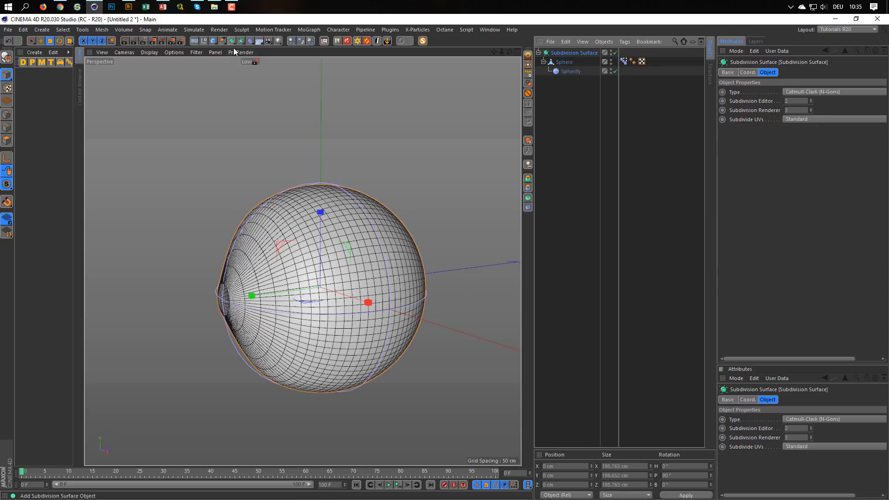
scroll(309, 294, up, 1)
scroll(309, 294, up, 1)
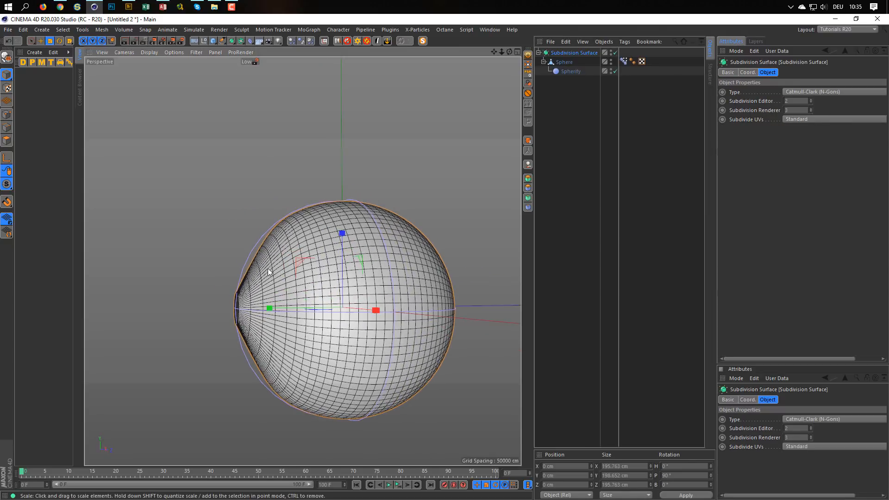
Turn off the Subdivision Surface, ring-select the sphere's inner radial edges around the pupil hole and subdivide them once with Edge Cut
click(615, 52)
click(566, 64)
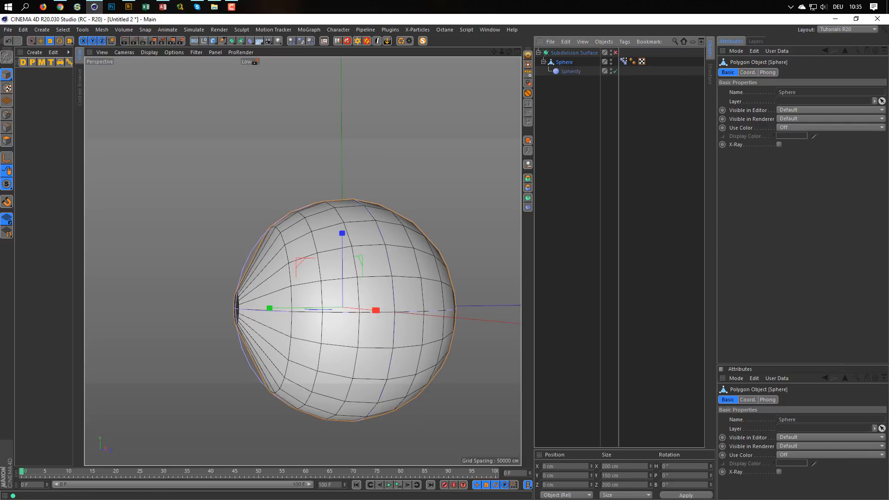
click(6, 127)
alt+drag(304, 332, 311, 265)
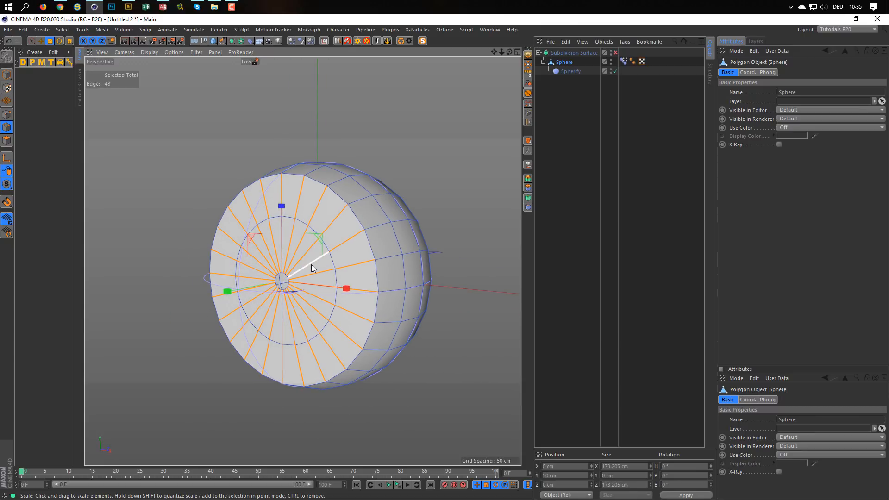
key(u)
key(b)
click(302, 259)
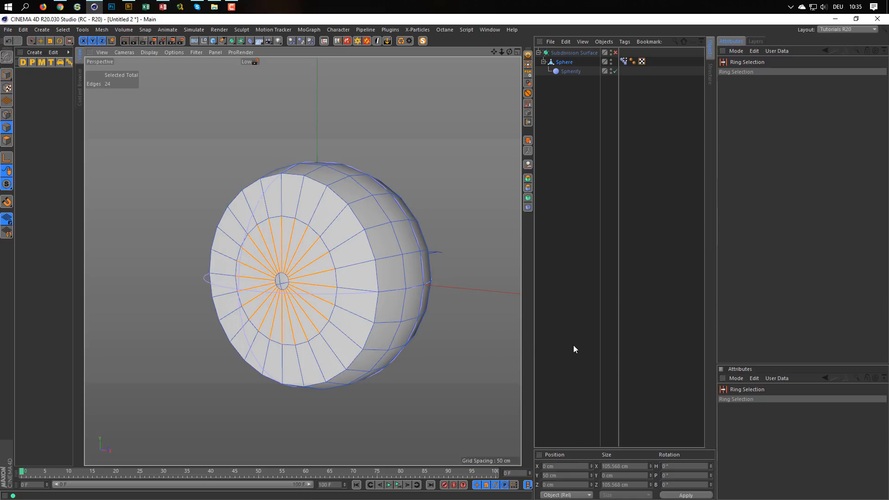
key(m)
key(m)
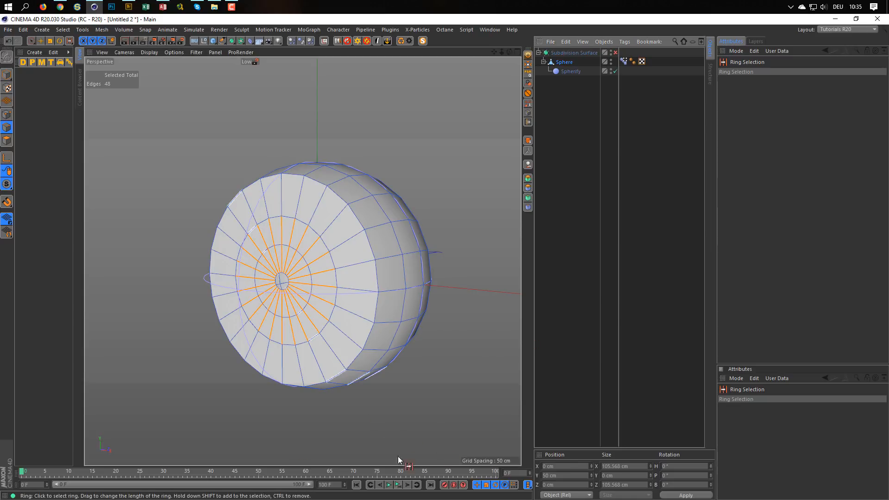
Return to whole-object editing, re-enable the Subdivision Surface and set the viewport's line display to Isoparms
click(8, 75)
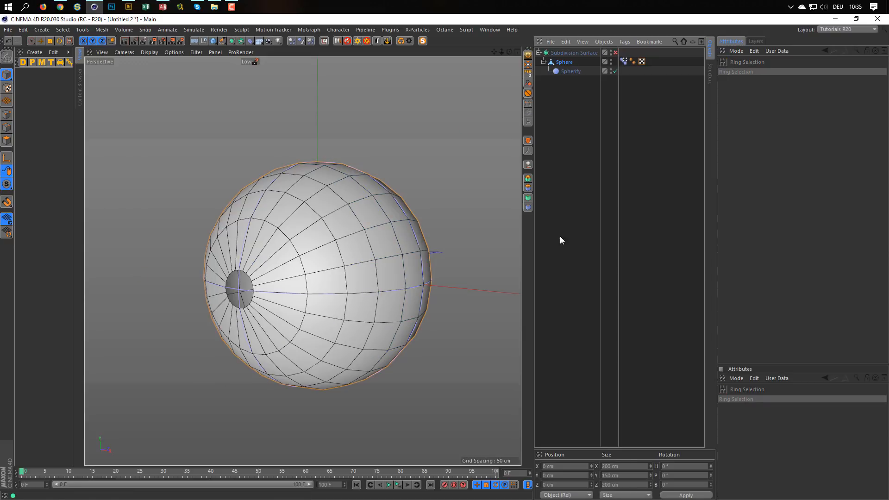
alt+drag(409, 237, 294, 270)
click(615, 52)
key(n)
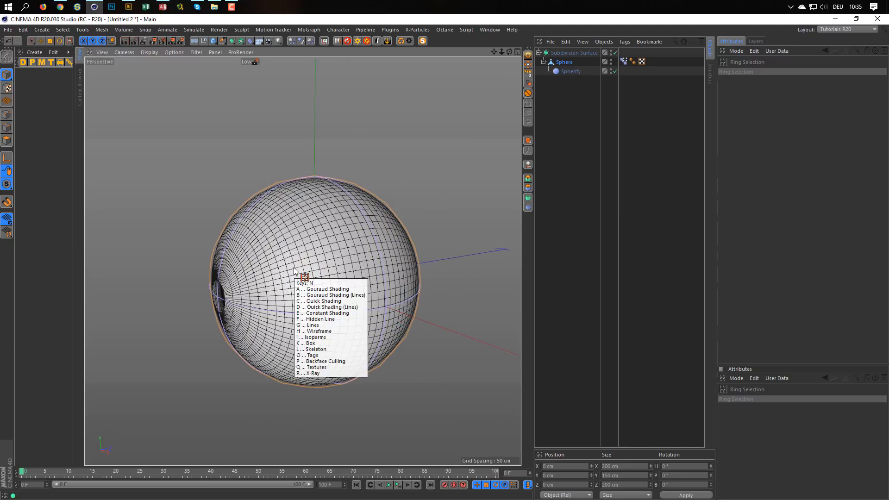
key(i)
alt+middle_drag(334, 261, 366, 238)
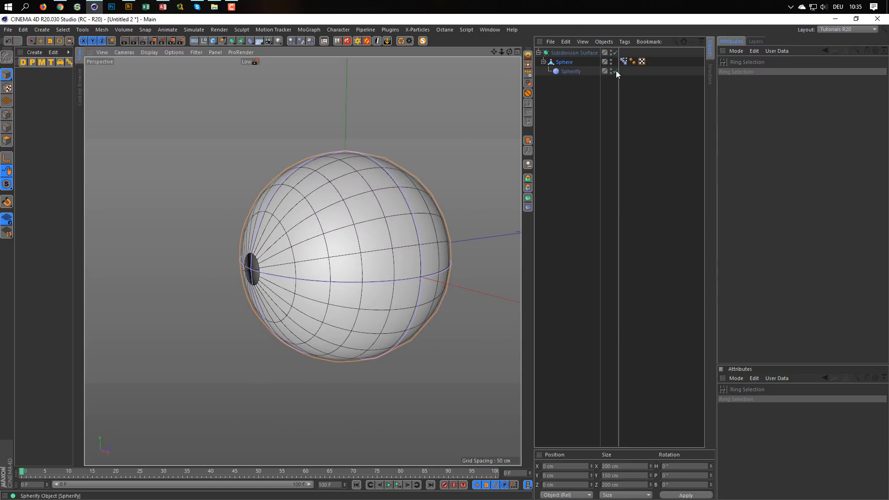
Set the Pose Morph tag's overall strength to 100% and lower the Spherify deformer's strength to 3%
click(623, 61)
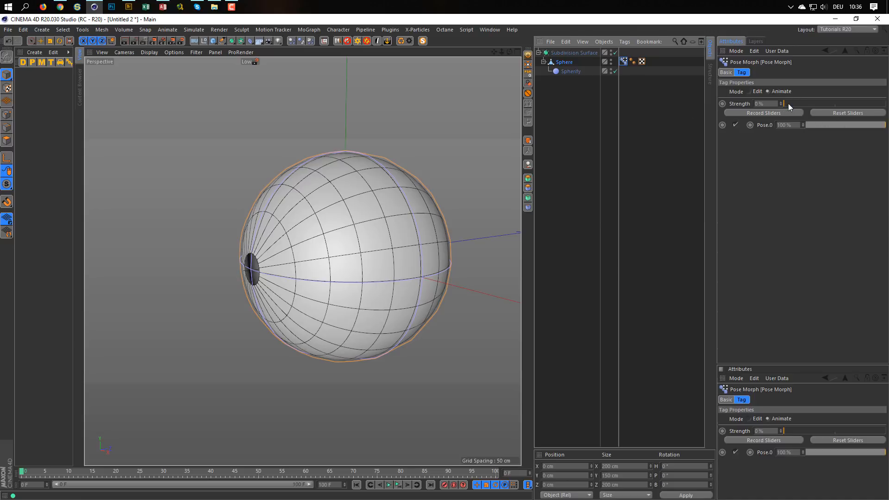
drag(788, 103, 885, 105)
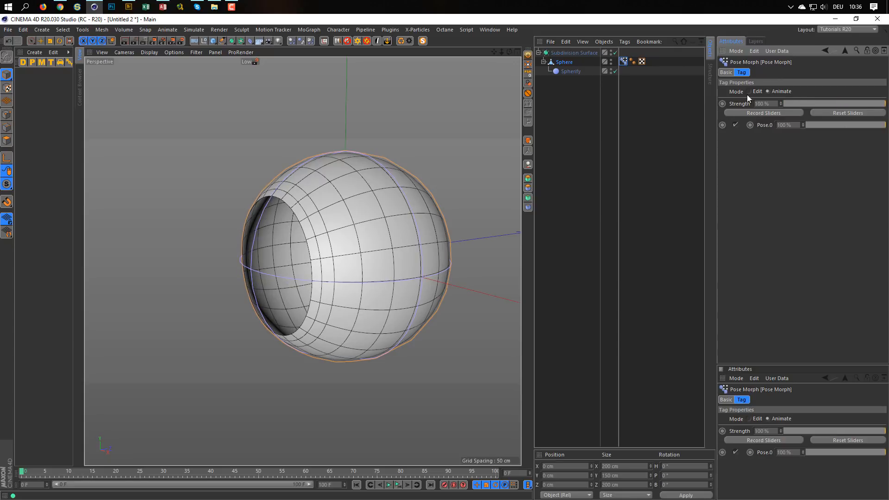
click(573, 71)
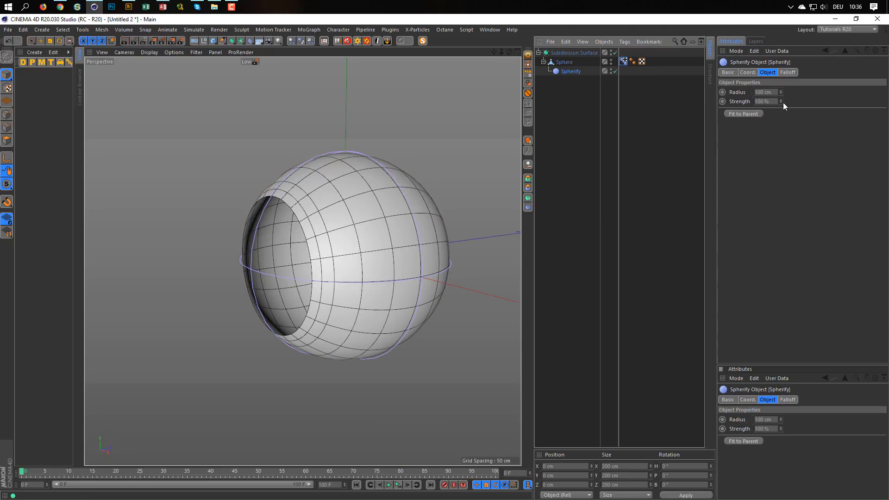
drag(780, 102, 757, 101)
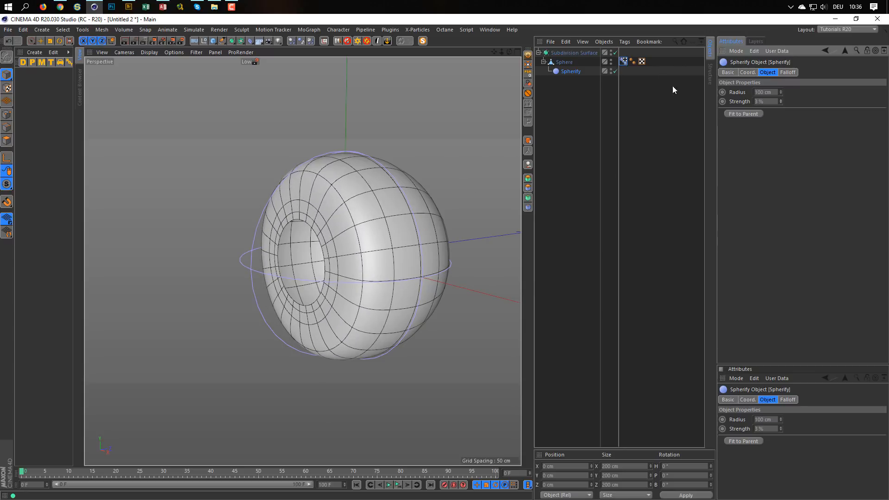
Close the pupil by setting the Pose Morph tag's overall strength to 0%
click(623, 62)
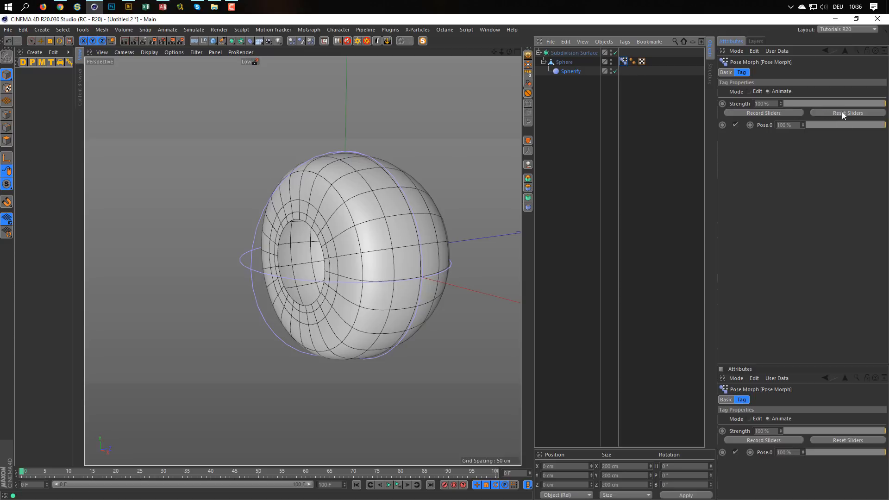
drag(870, 103, 751, 116)
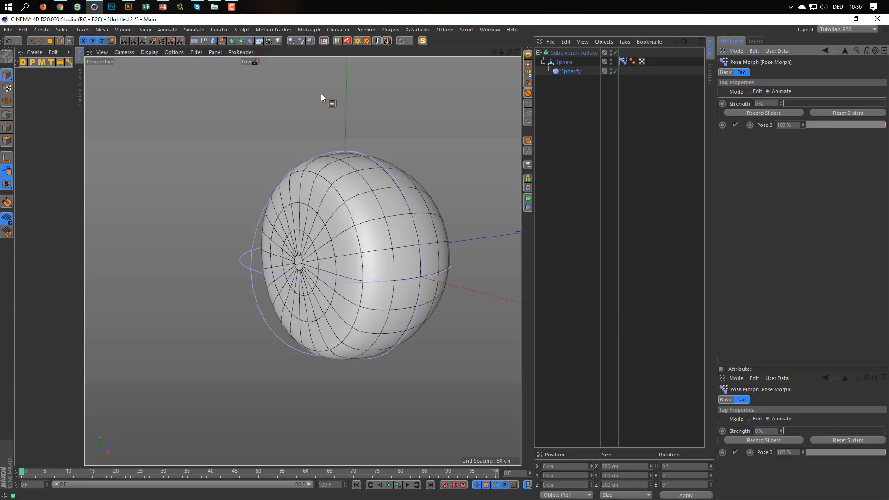
Add a Null object and rename it Rig
click(204, 40)
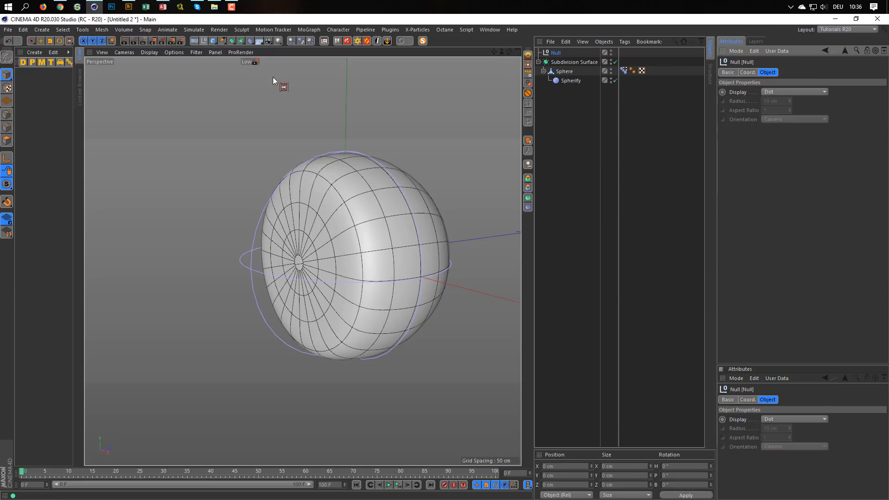
double_click(555, 54)
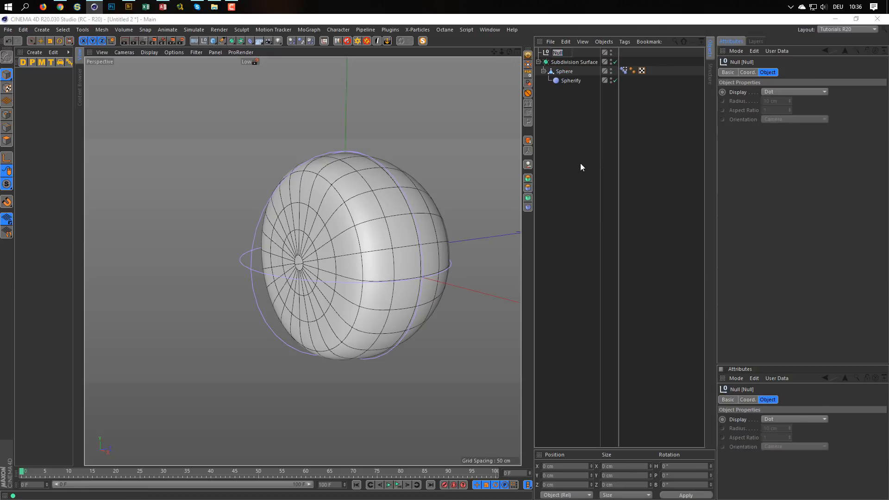
text(Rig)
key(Return)
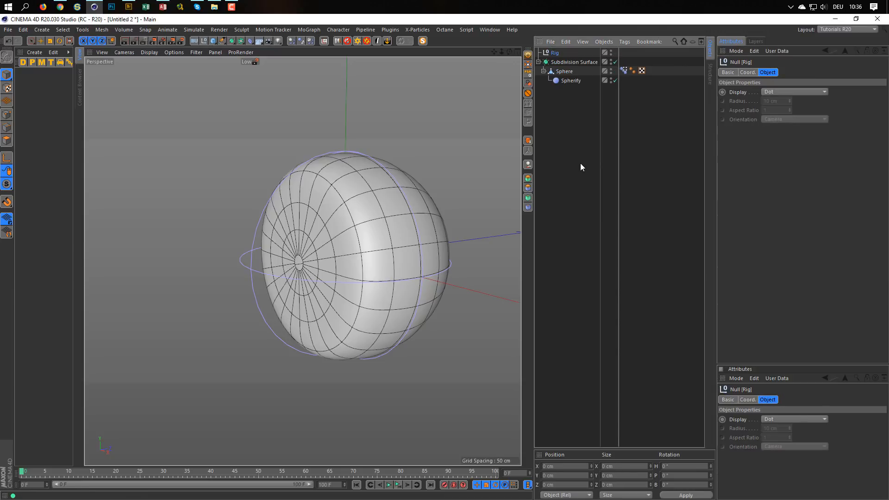
Add an XPresso tag to the Rig null and shrink and reposition the XPresso Editor window so the object list is accessible
right_click(554, 51)
mouse_move(671, 56)
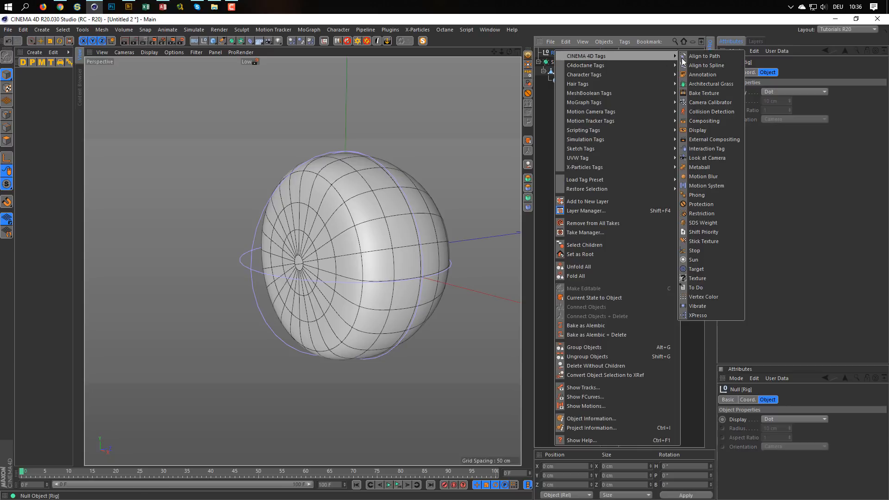
click(697, 314)
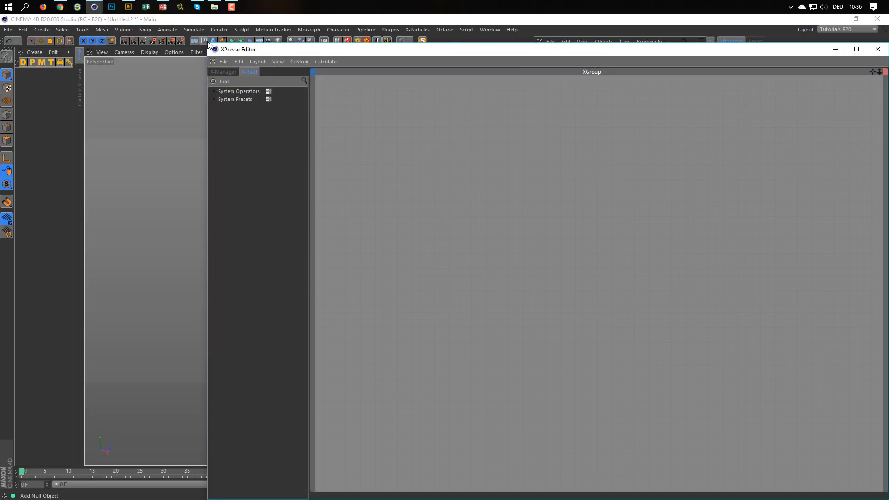
drag(207, 45, 458, 205)
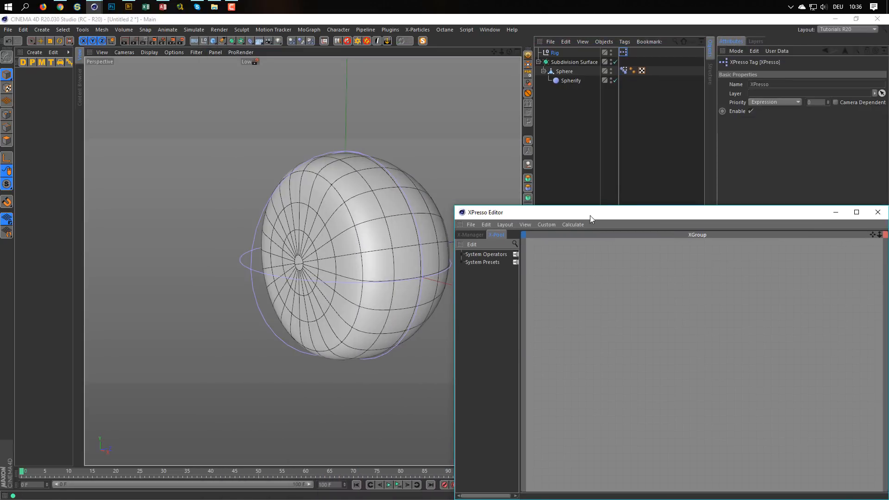
drag(589, 215, 348, 169)
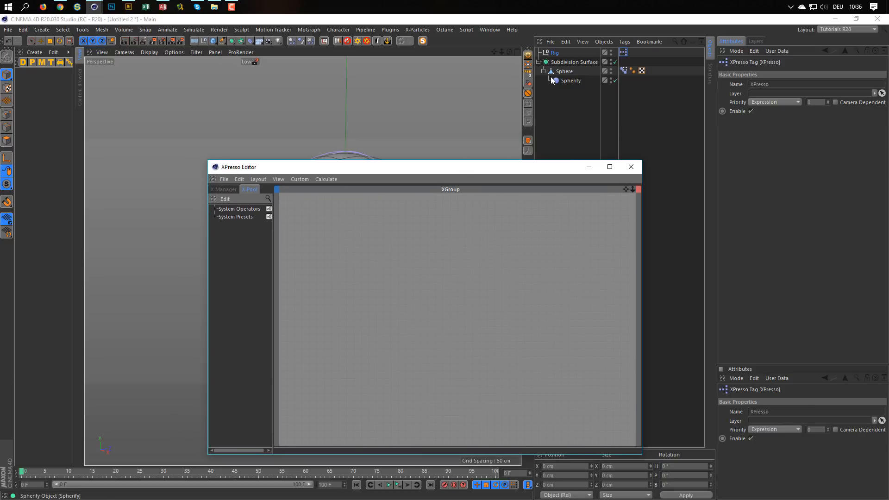
drag(513, 167, 467, 198)
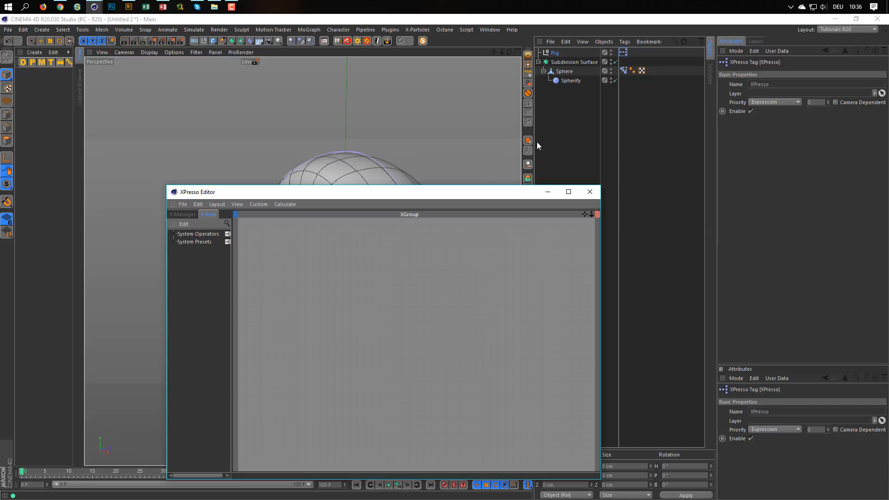
Copy the user data interface of the Pose Morph tag's overall Strength parameter
click(556, 53)
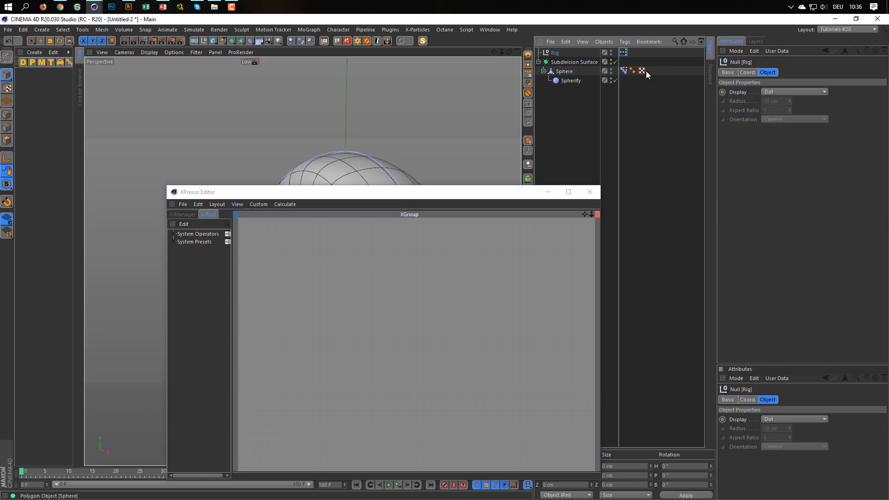
click(624, 70)
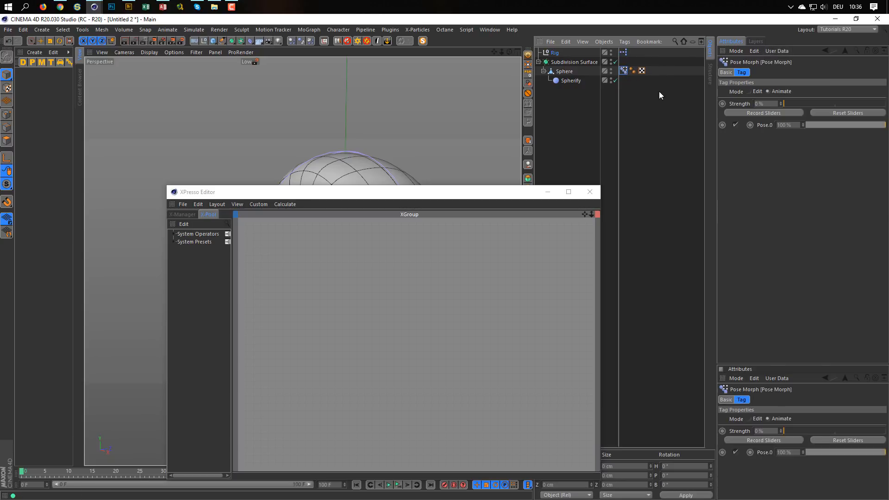
right_click(739, 103)
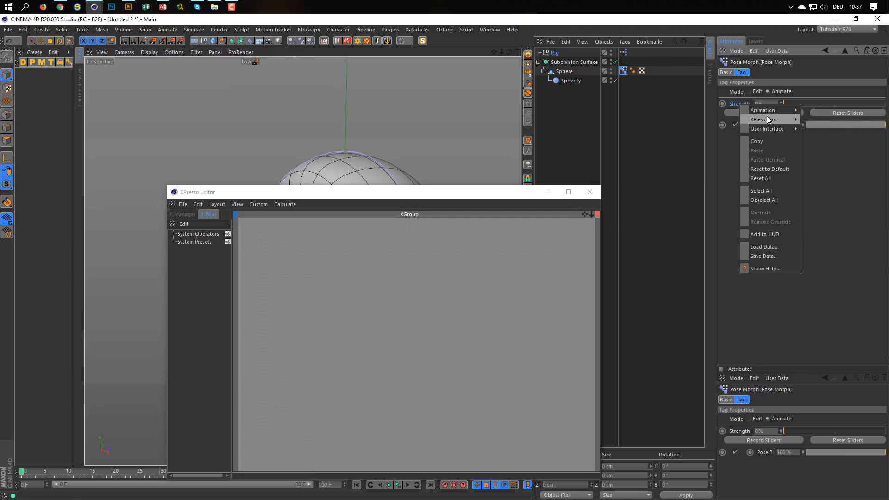
mouse_move(767, 118)
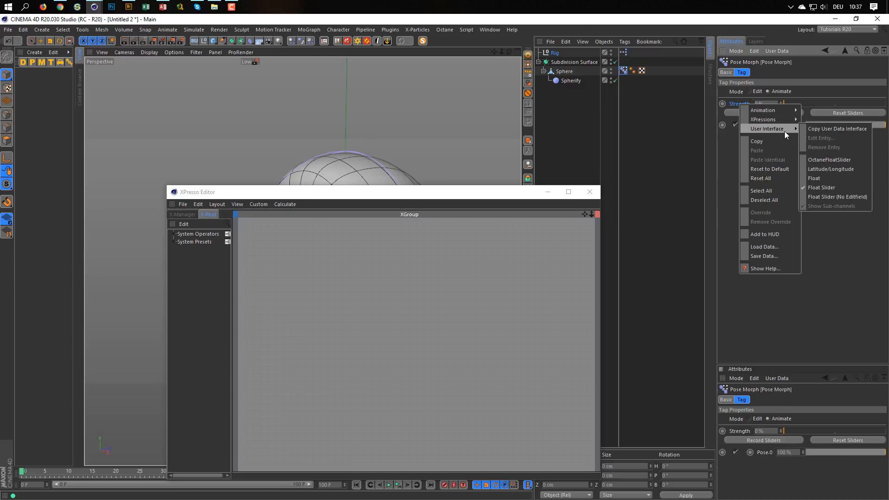
click(842, 132)
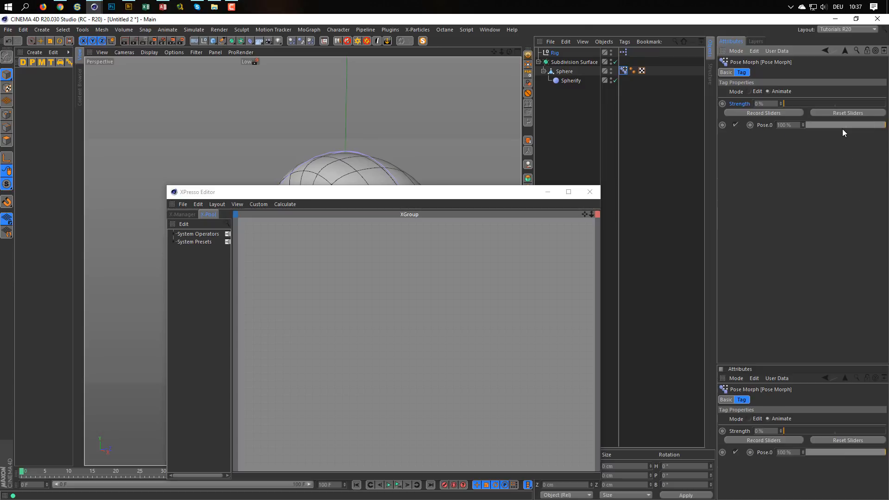
Open user data management for the Rig null and add a group named Eye Rig
click(554, 53)
click(770, 51)
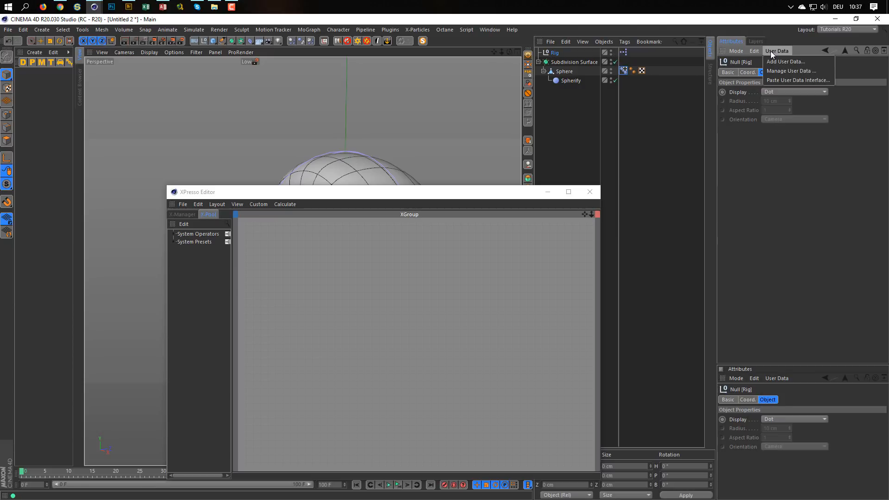
click(774, 70)
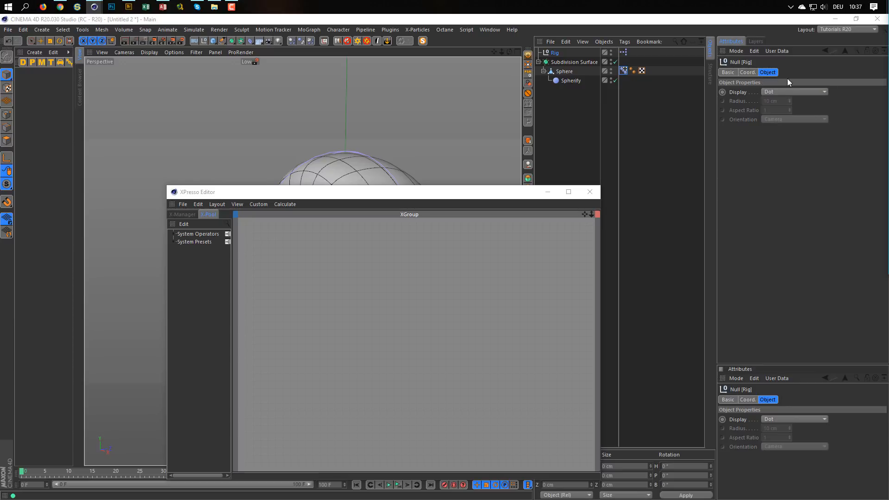
drag(453, 89, 423, 83)
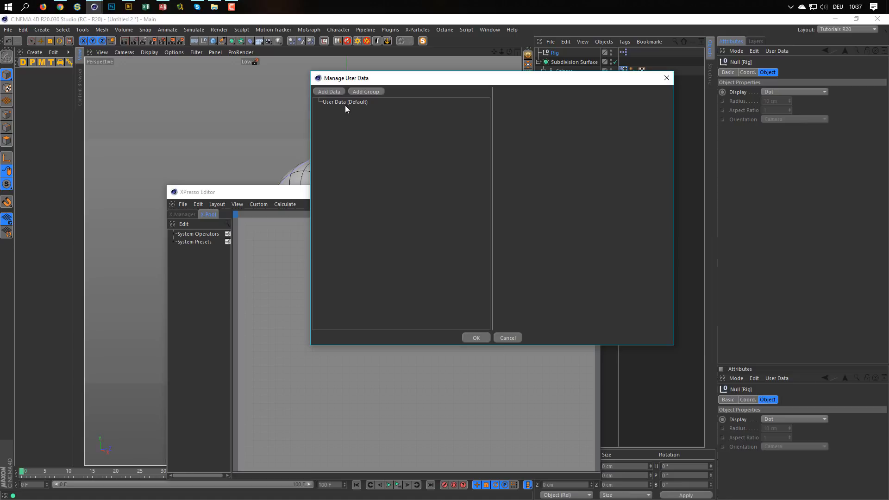
click(365, 91)
drag(339, 111, 341, 153)
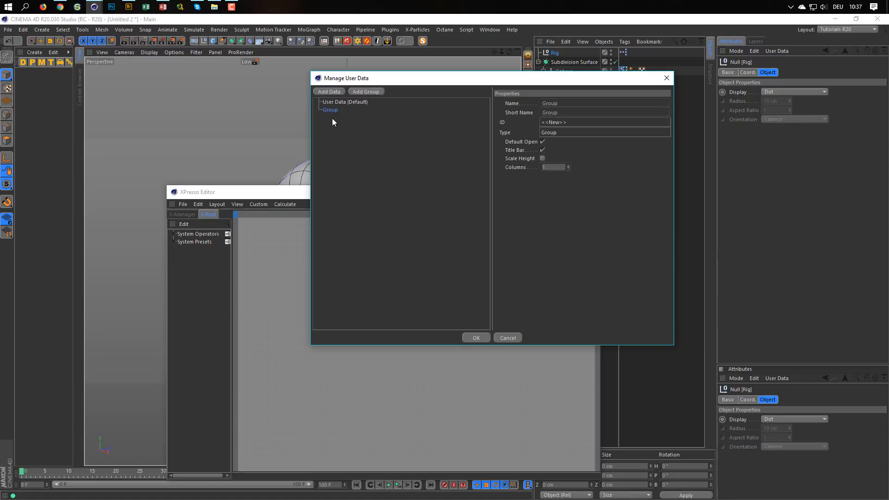
double_click(552, 103)
text(Eye Rig)
key(Return)
Paste the copied Strength interface into the Eye Rig group and select the new entry
right_click(333, 112)
click(346, 126)
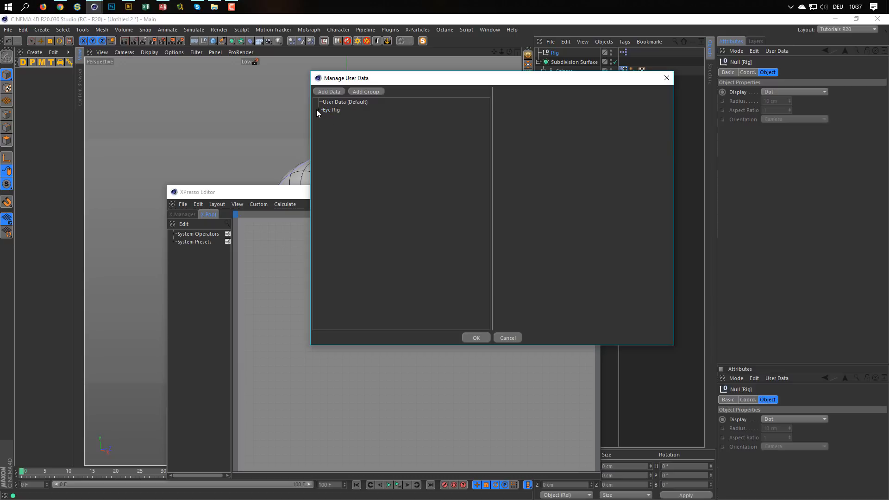
click(316, 111)
click(338, 118)
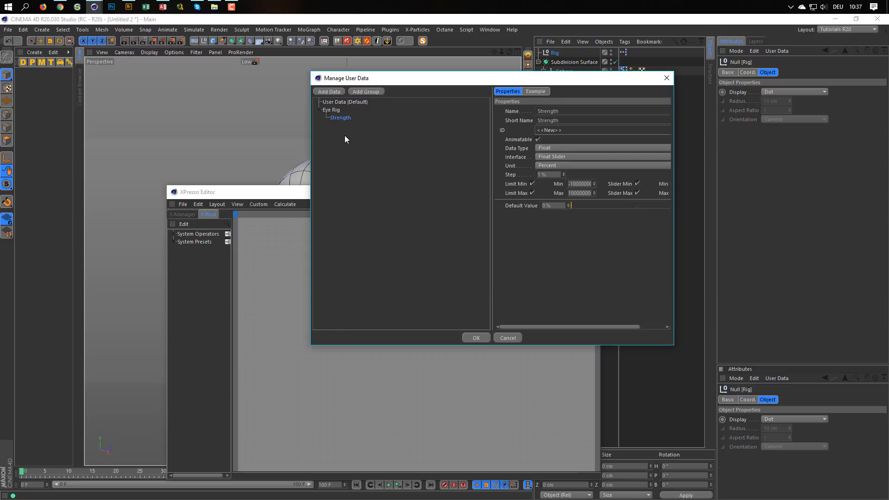
Rename the Strength entry Pupil, limit its range to a minimum of 0% and a maximum of 100%, and accept the user data
double_click(571, 114)
text(Pupil)
click(570, 243)
double_click(580, 184)
text(0)
key(Return)
double_click(587, 193)
text(100)
key(Return)
click(478, 337)
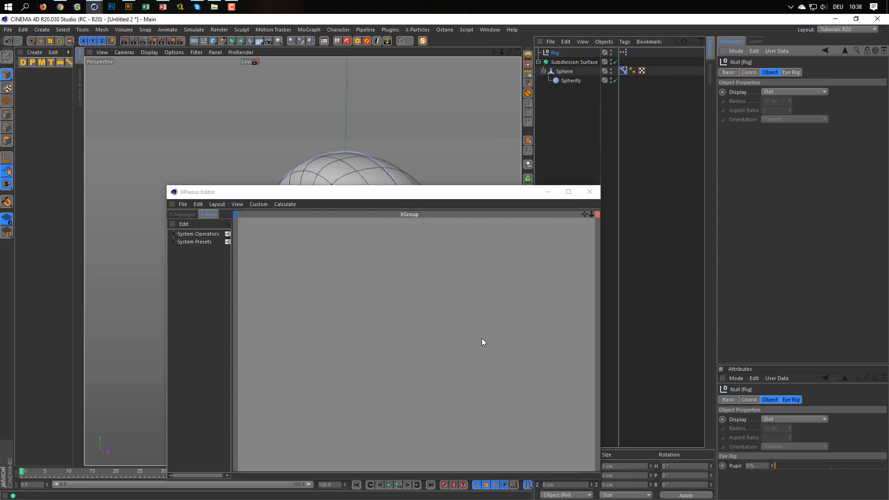
Copy the user data interface of the Spherify deformer's Strength parameter
click(555, 53)
click(788, 72)
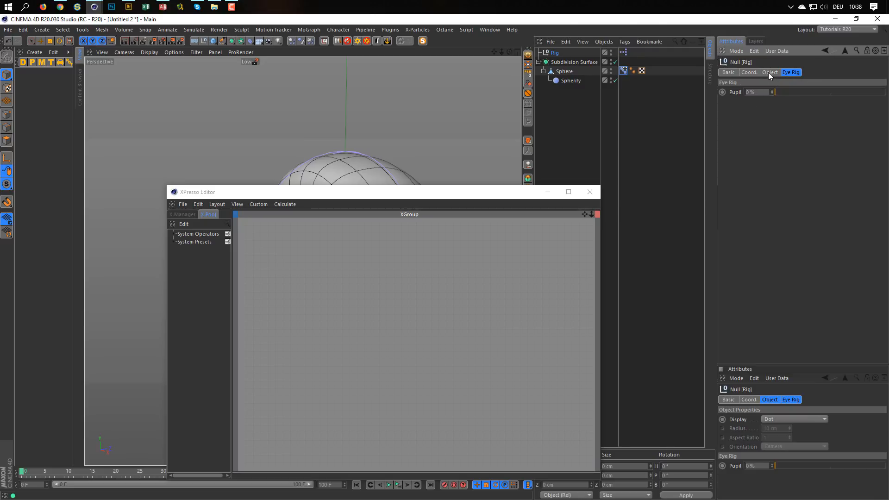
click(568, 81)
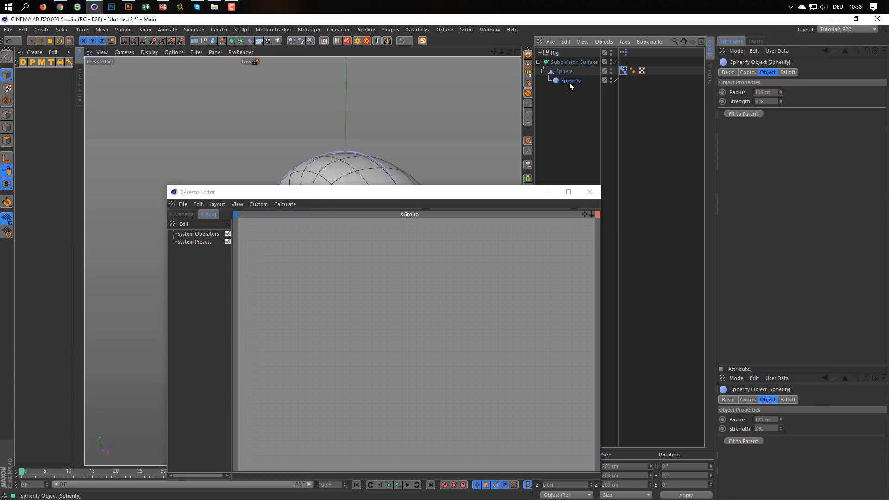
right_click(740, 101)
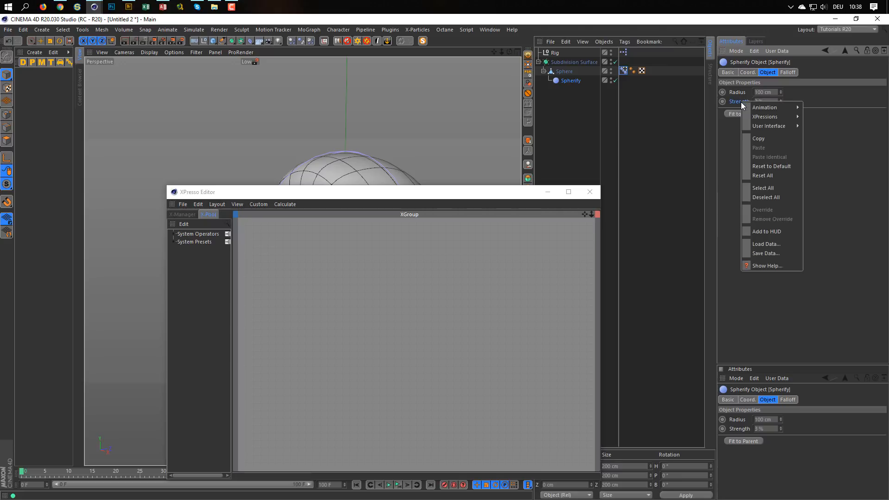
mouse_move(769, 126)
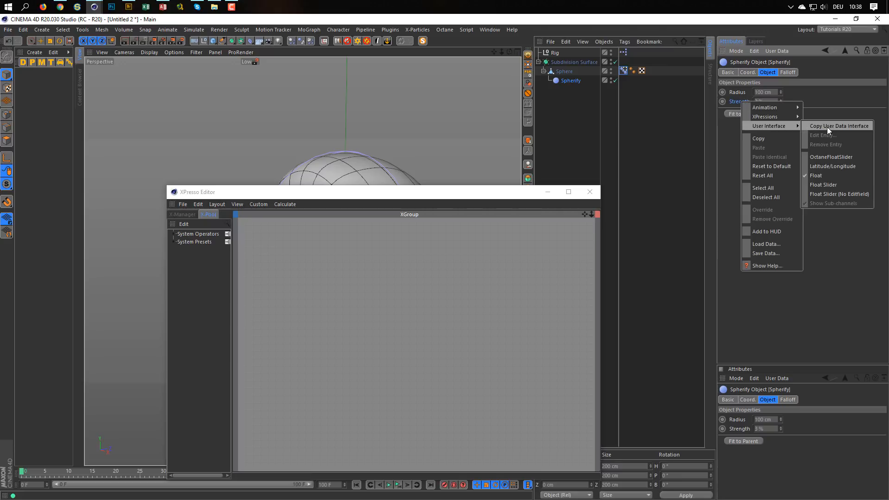
click(826, 127)
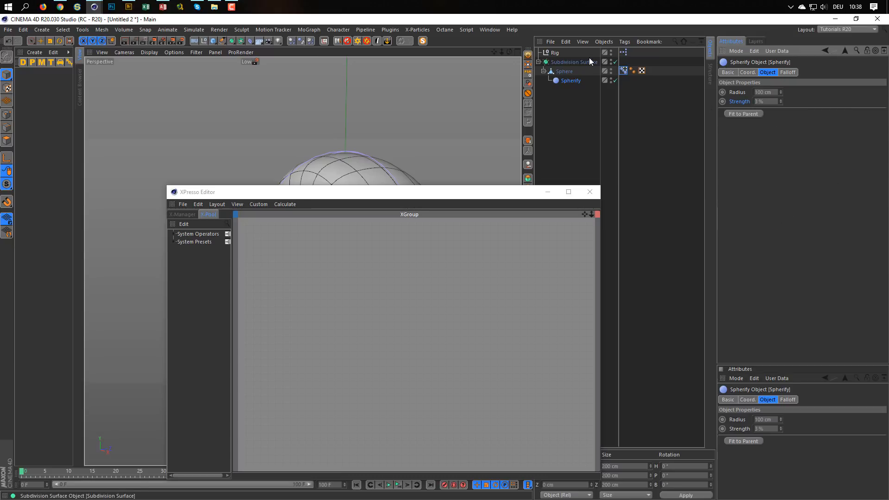
Open user data management for the Rig null and paste the copied Strength interface into the Eye Rig group
click(555, 52)
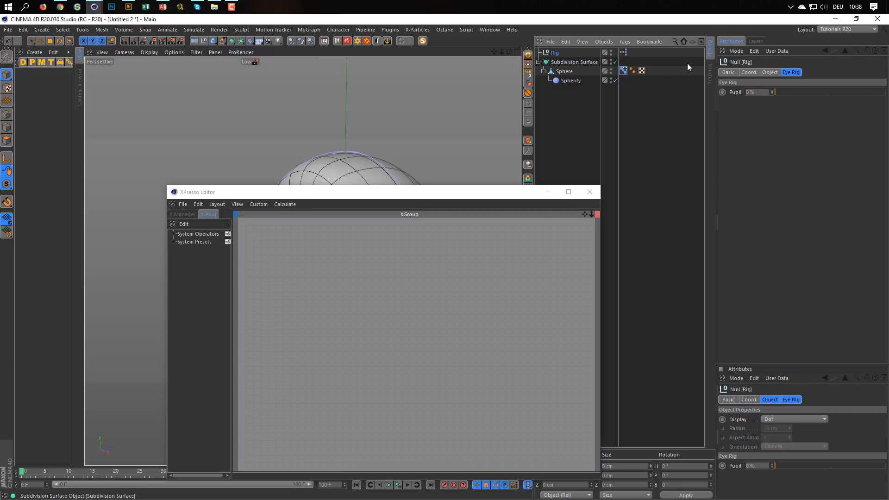
click(776, 51)
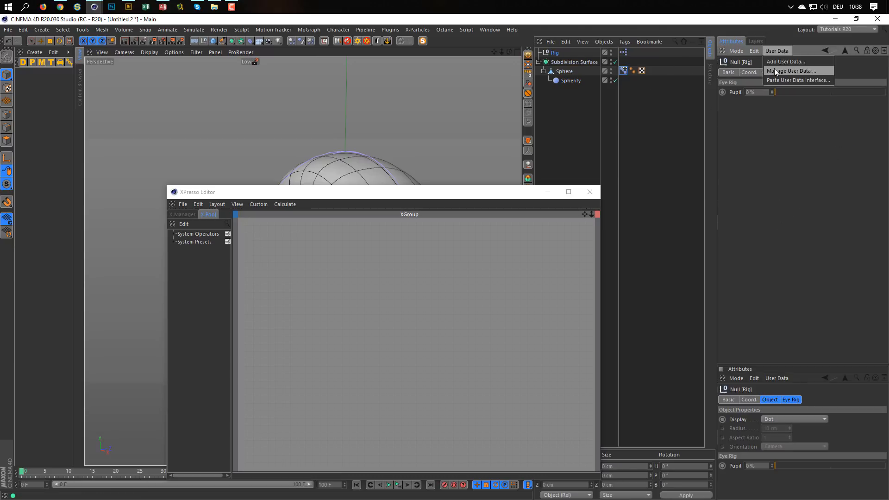
click(774, 70)
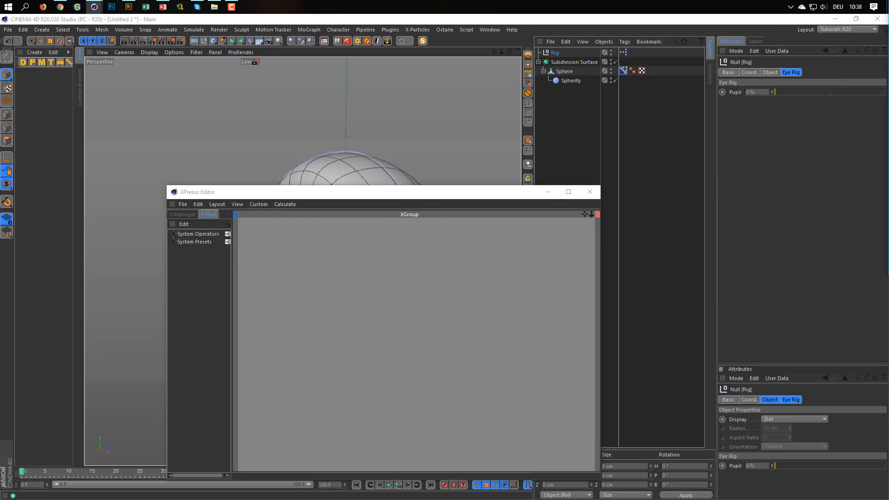
drag(342, 149, 376, 110)
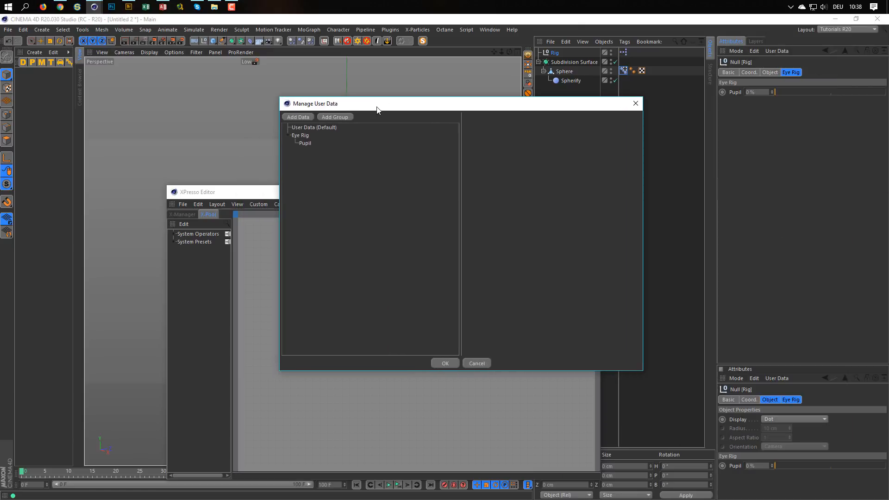
right_click(302, 134)
drag(313, 145, 309, 153)
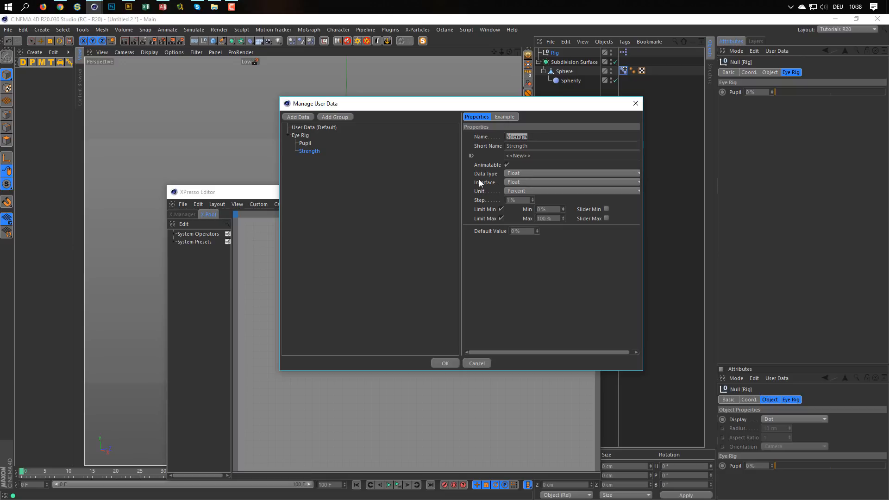
Rename the pasted Strength entry Eyeball, place it above Pupil, set its interface to Float Slider, and accept the user data
text(Eyeball)
click(509, 301)
drag(305, 149, 308, 142)
click(517, 182)
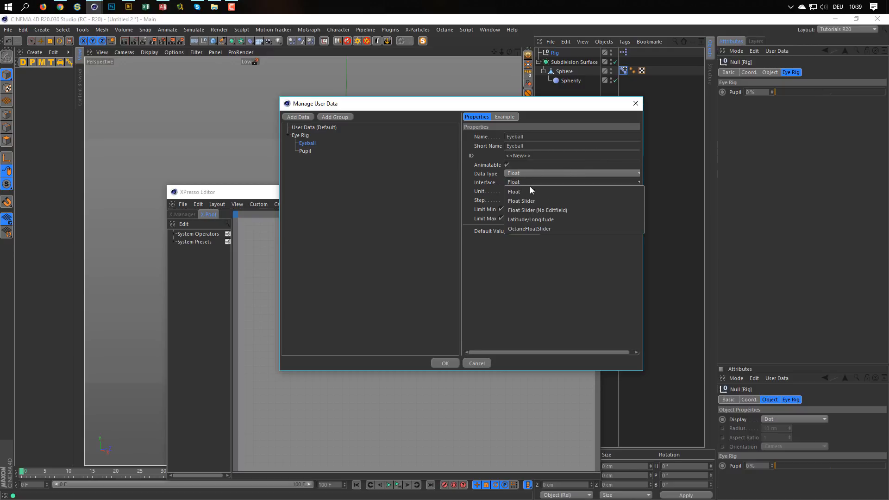
click(531, 202)
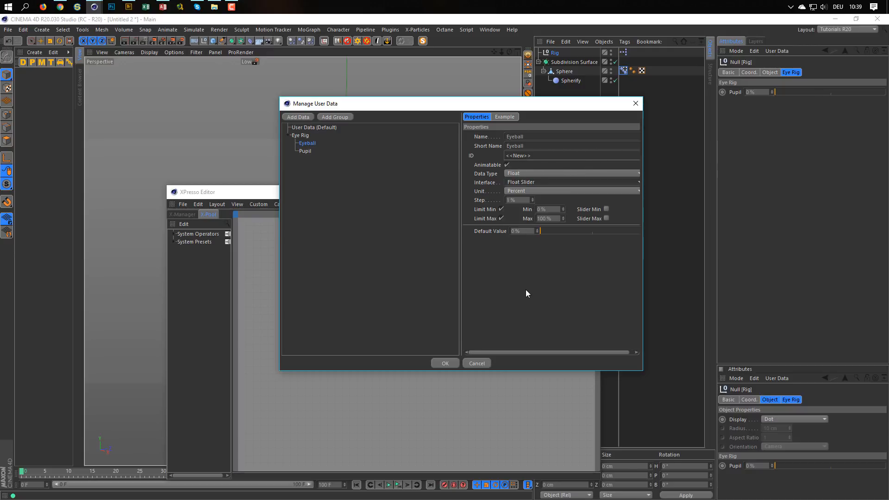
click(449, 363)
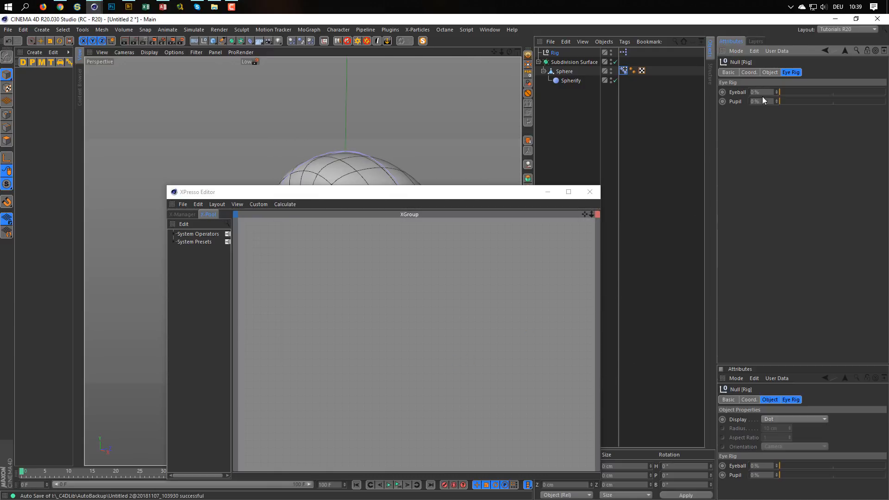
click(516, 196)
drag(515, 196, 518, 282)
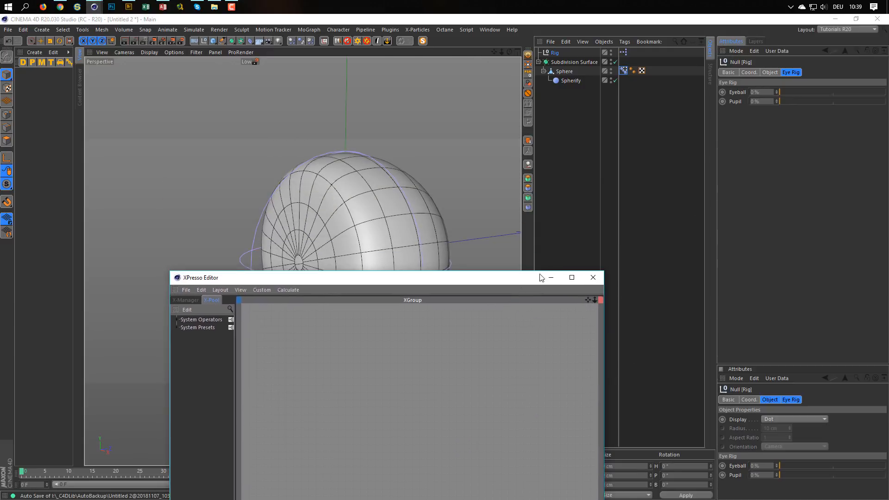
drag(789, 91, 818, 100)
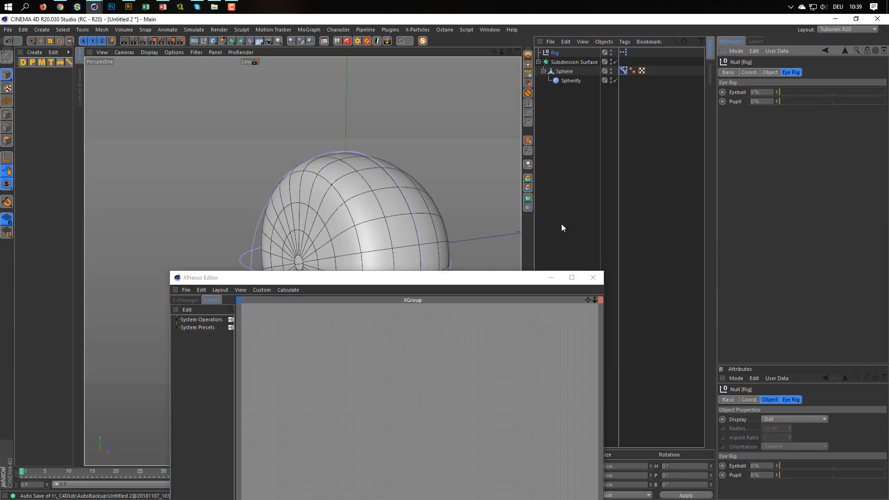
Add the Rig null as a node in the XPresso graph and give it Eyeball and Pupil output ports
drag(484, 277, 583, 173)
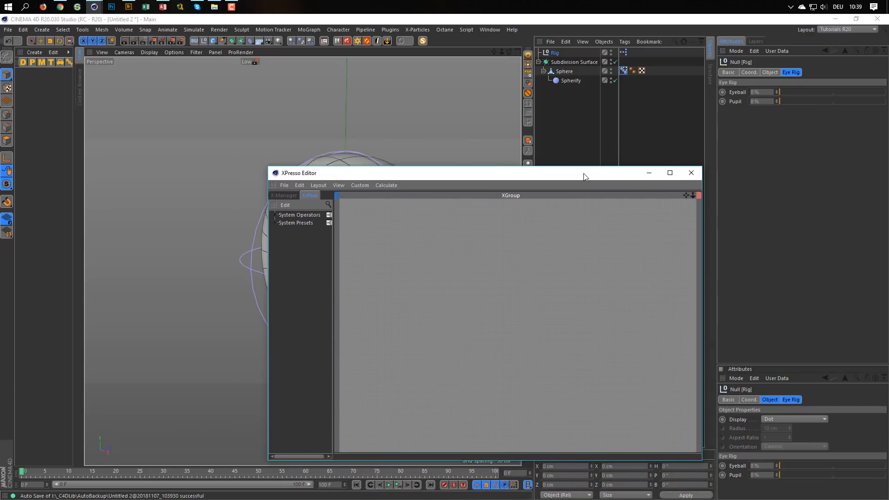
click(559, 55)
drag(495, 248, 382, 234)
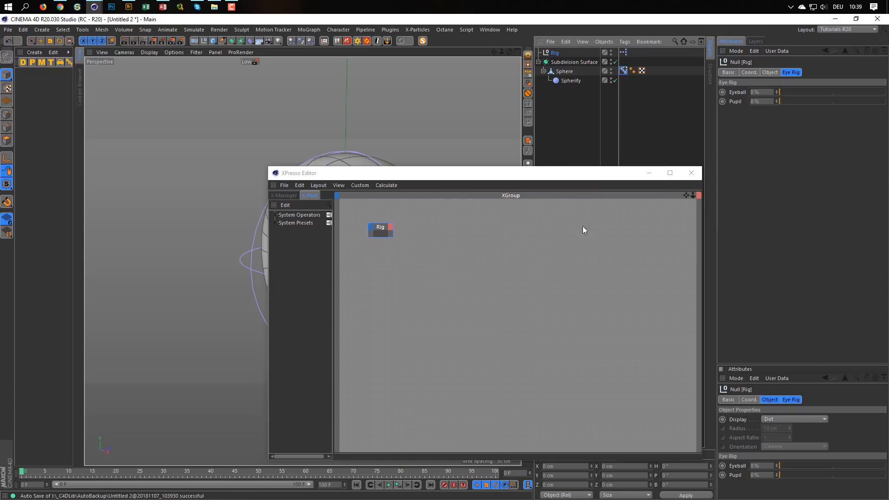
click(739, 94)
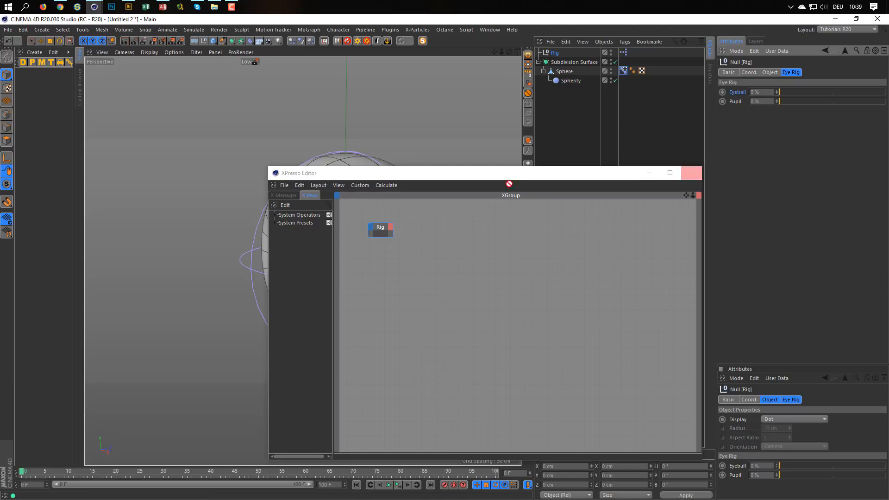
drag(390, 227, 390, 227)
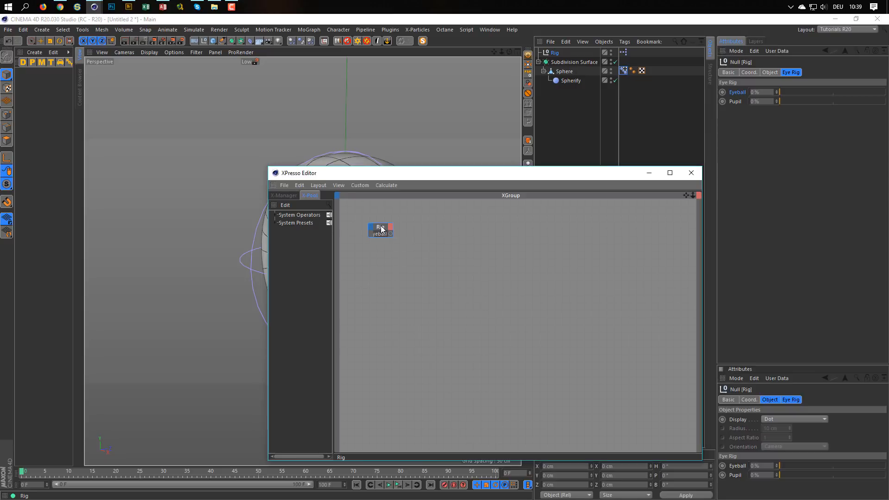
click(565, 51)
drag(734, 99, 395, 227)
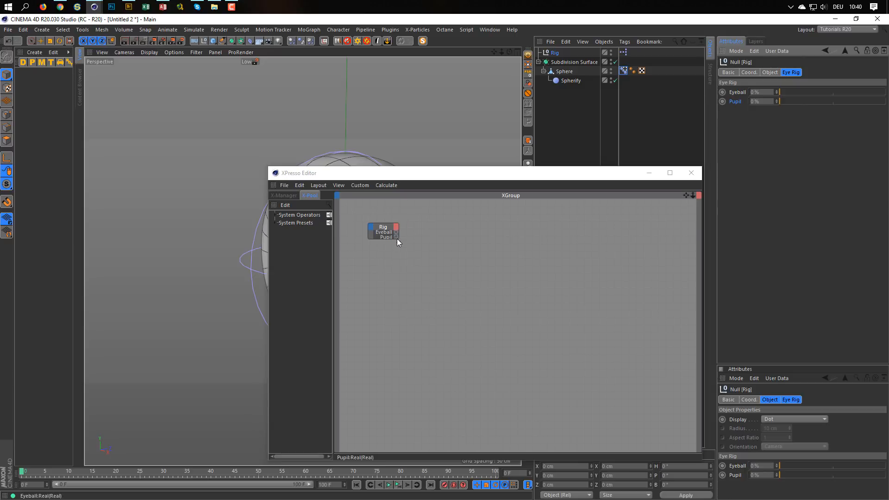
click(412, 257)
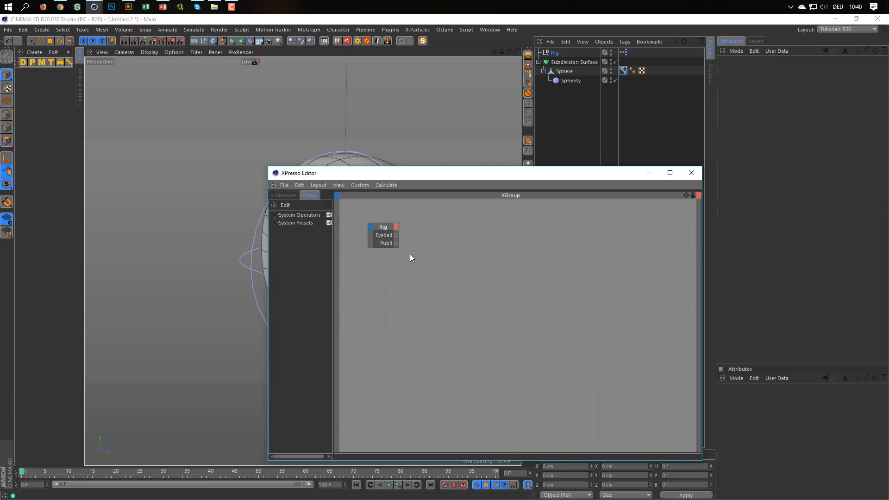
Add a Spherify node with a Strength input port and connect the Rig node's Eyeball output to it
click(565, 79)
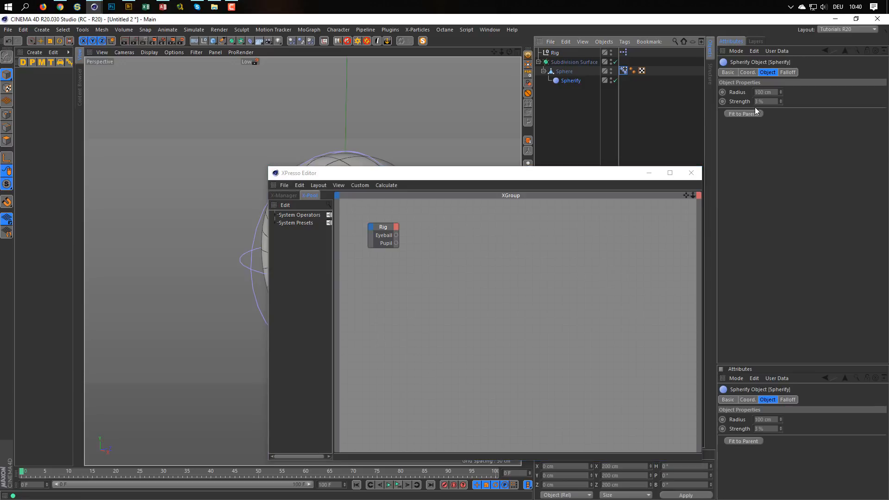
drag(567, 80, 495, 246)
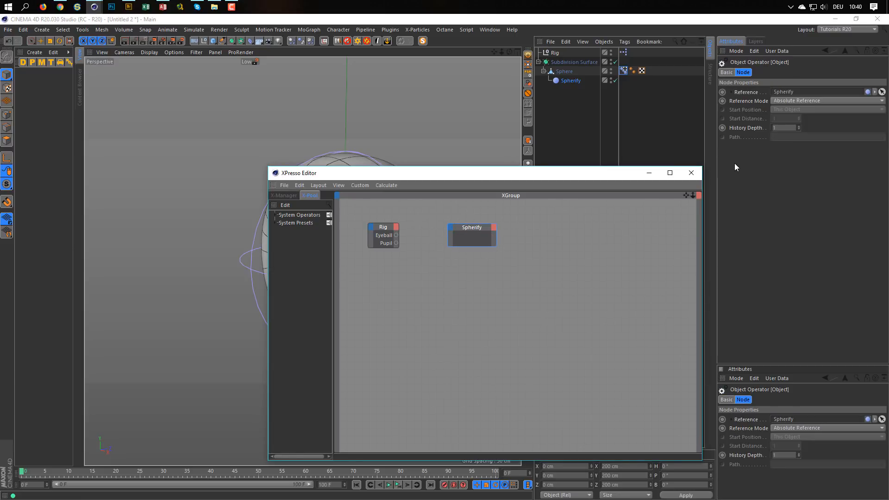
click(583, 81)
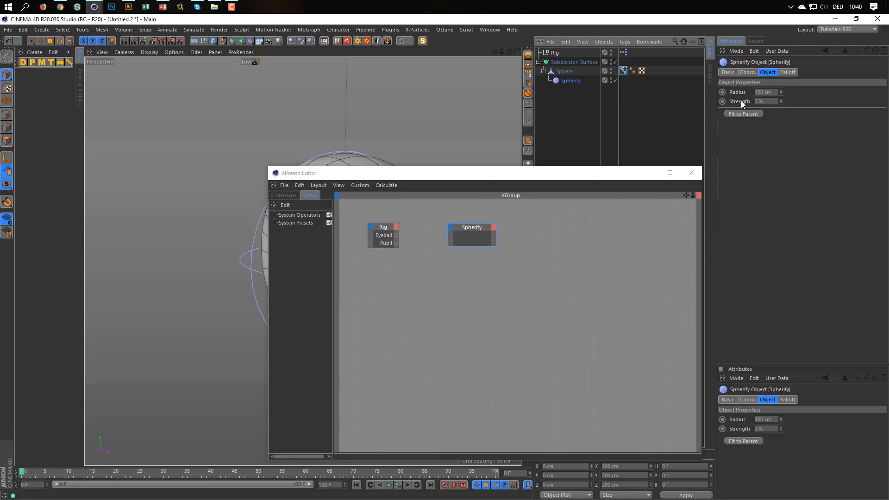
drag(624, 123, 449, 230)
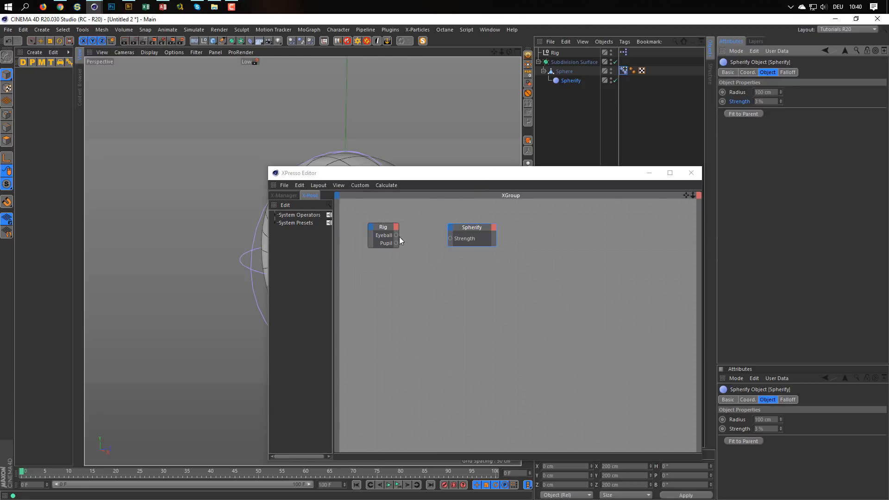
drag(396, 235, 449, 238)
Test the Rig null's Eyeball slider on the eye model and return it to 0%
drag(490, 179, 550, 284)
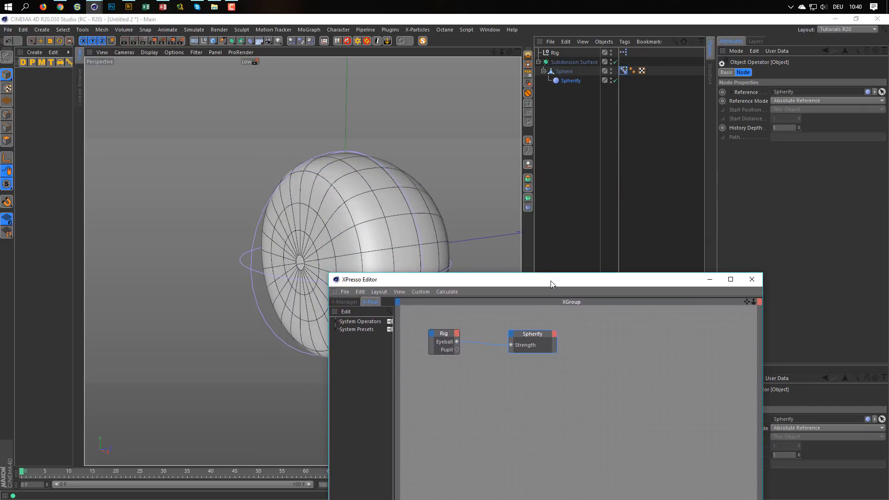
click(570, 53)
click(781, 92)
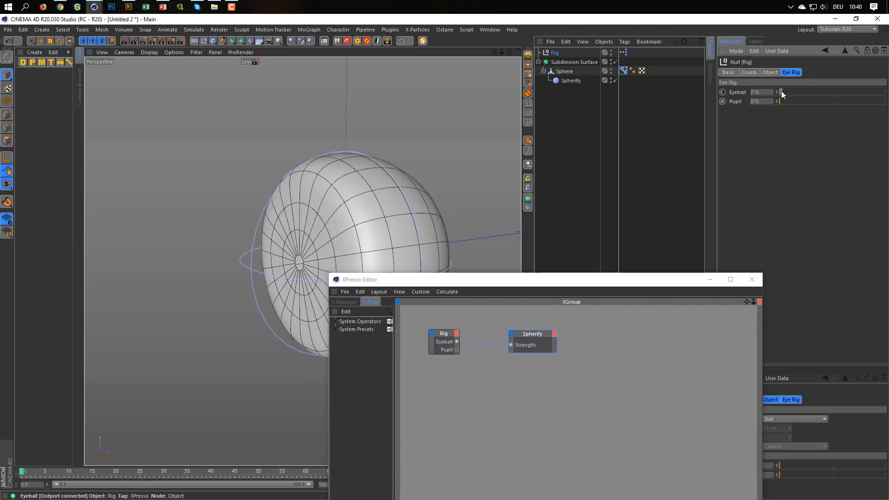
drag(782, 91, 744, 95)
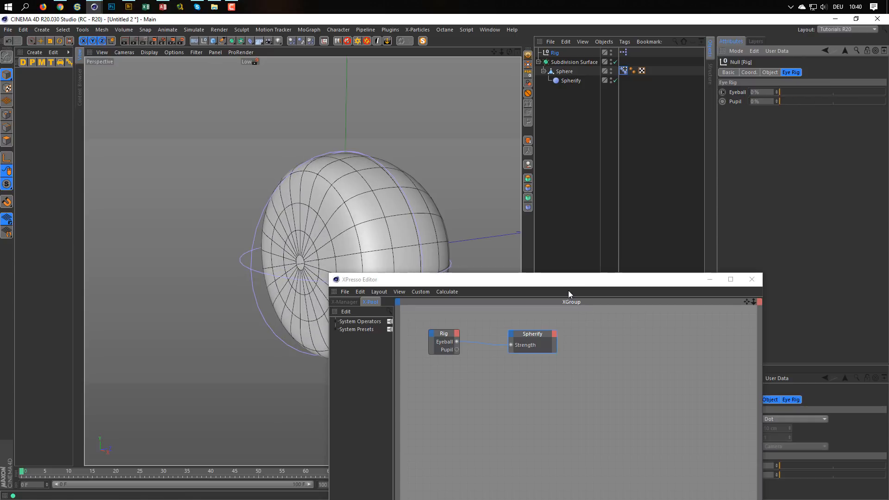
Move the Spherify node up and add the Sphere's Pose Morph tag as a node beneath it
drag(568, 280, 548, 193)
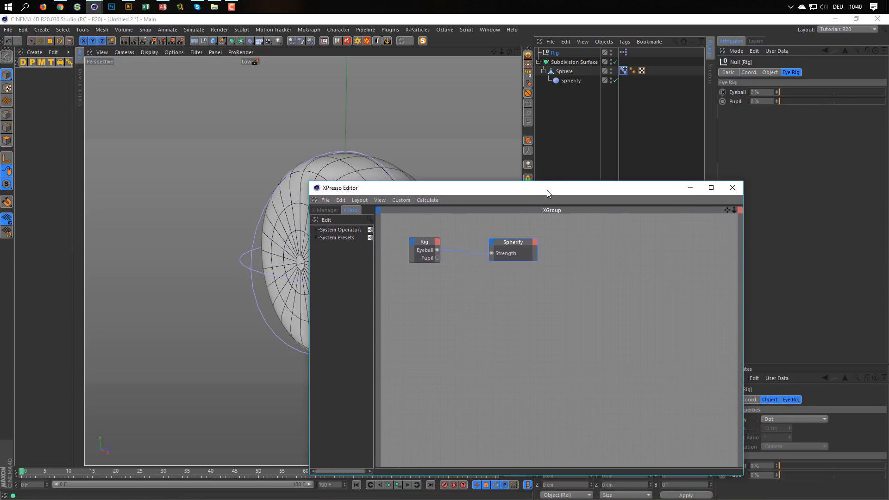
click(624, 71)
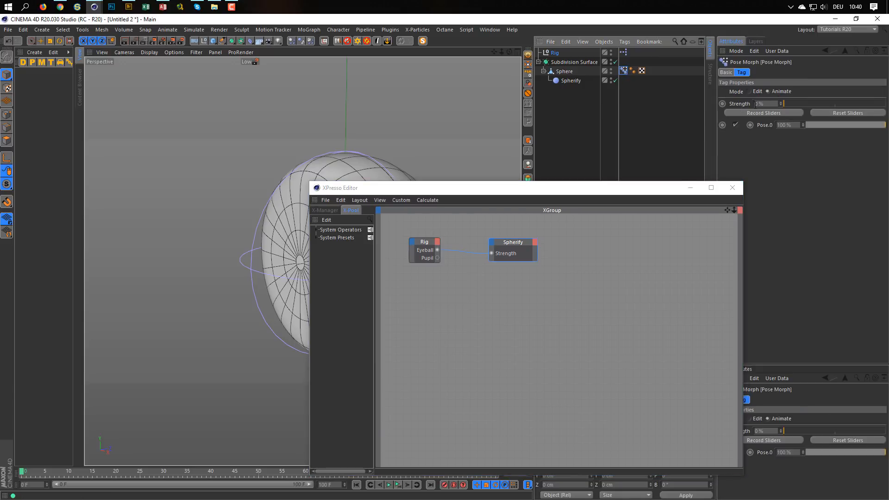
drag(518, 243, 510, 225)
drag(625, 71, 495, 275)
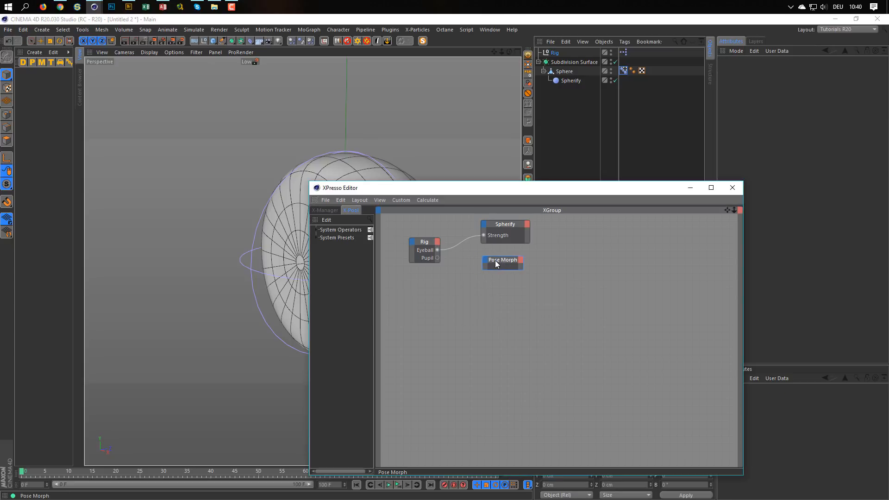
drag(495, 260, 493, 262)
Give the Pose Morph node a Strength input port, connect the Rig node's Pupil output to it, and uncover the eye model
click(623, 71)
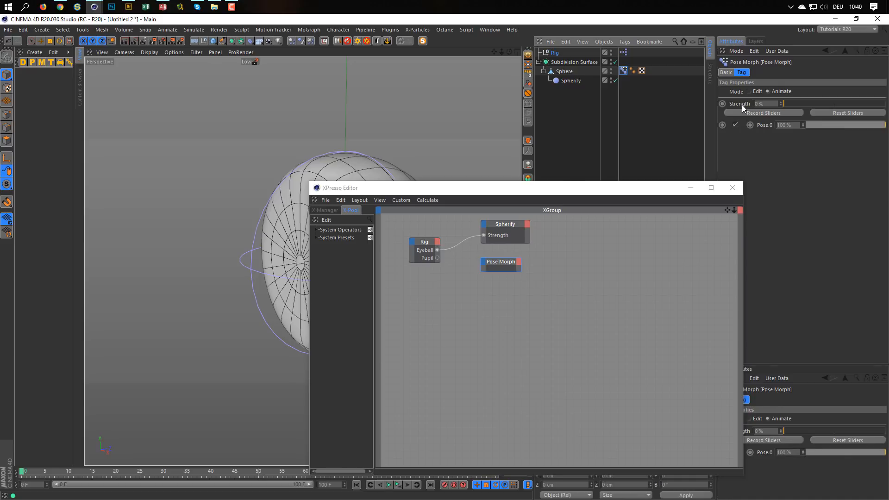
drag(740, 104, 484, 263)
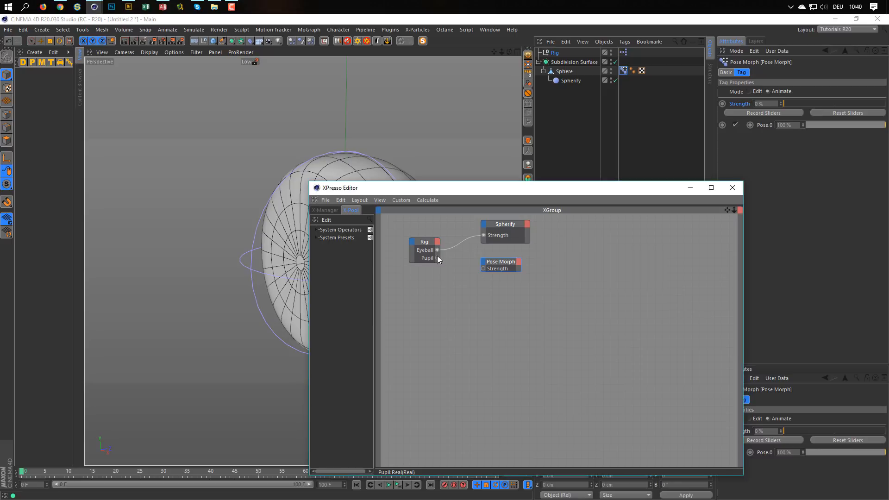
drag(483, 272, 483, 269)
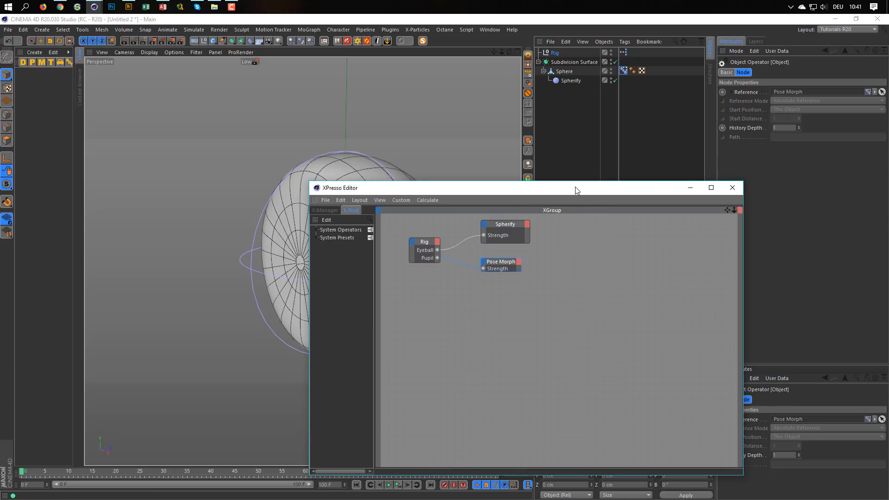
drag(576, 189, 476, 426)
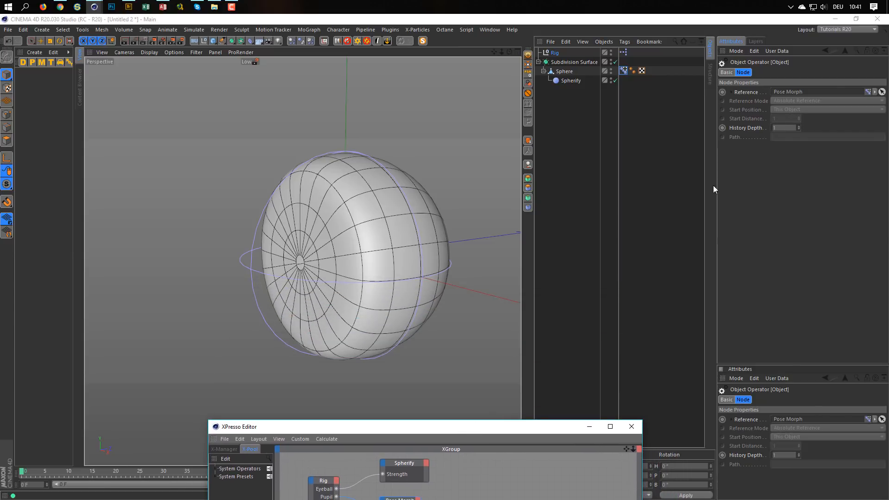
Test the Rig null's Eyeball and Pupil sliders, return both to 0%, and close the XPresso Editor
click(554, 53)
drag(784, 101, 887, 92)
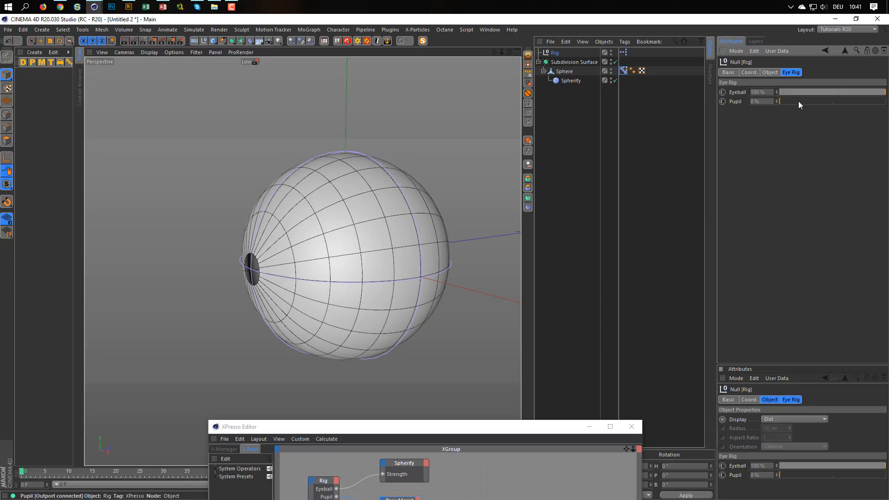
drag(798, 101, 740, 101)
drag(848, 91, 738, 94)
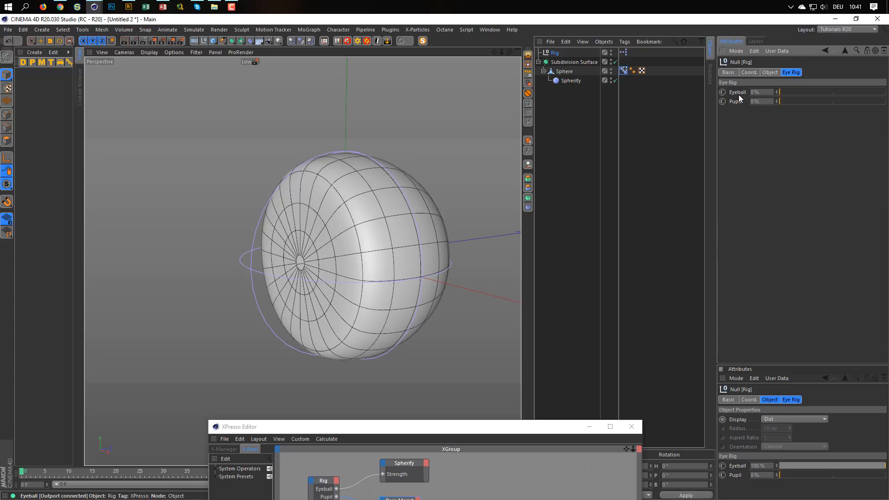
click(632, 426)
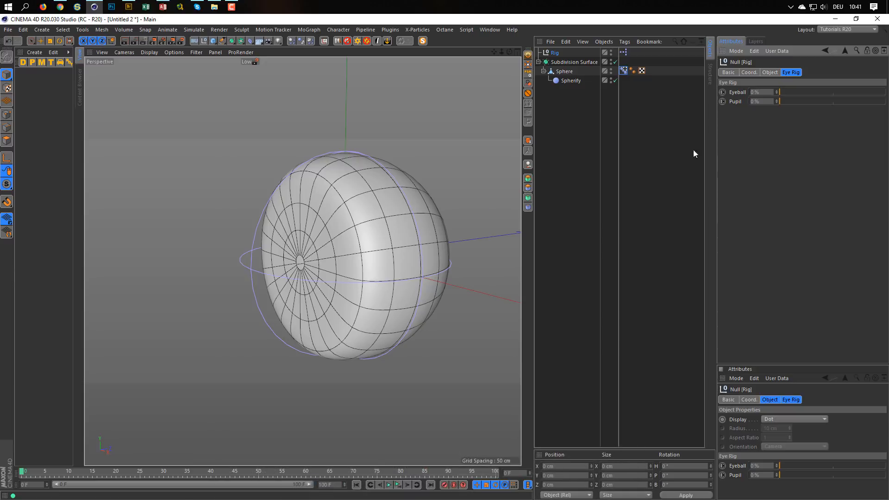
Add the Rig null's Eyeball parameter as a HUD slider in the upper part of the perspective viewport
alt+middle_drag(351, 233, 270, 239)
click(737, 92)
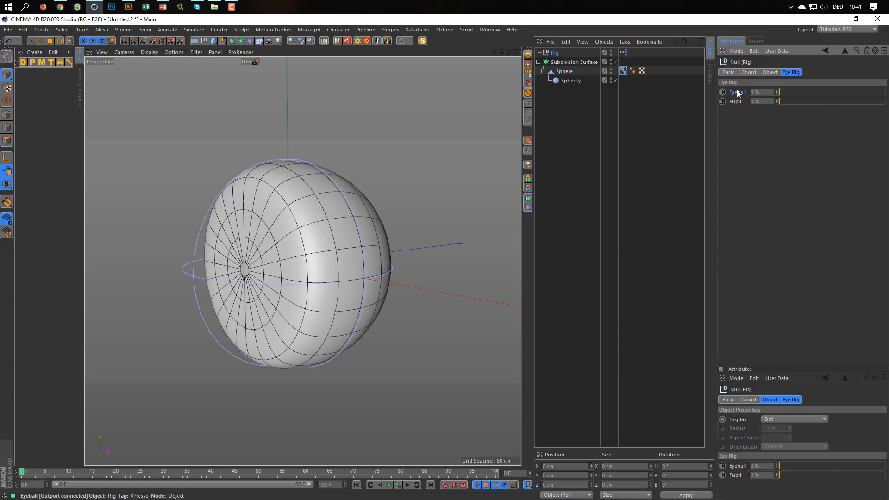
drag(420, 74, 421, 75)
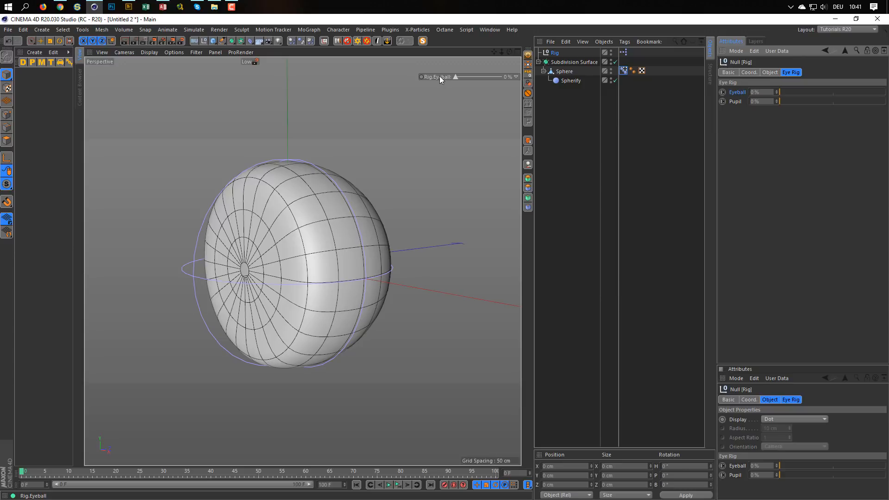
ctrl+drag(439, 76, 413, 77)
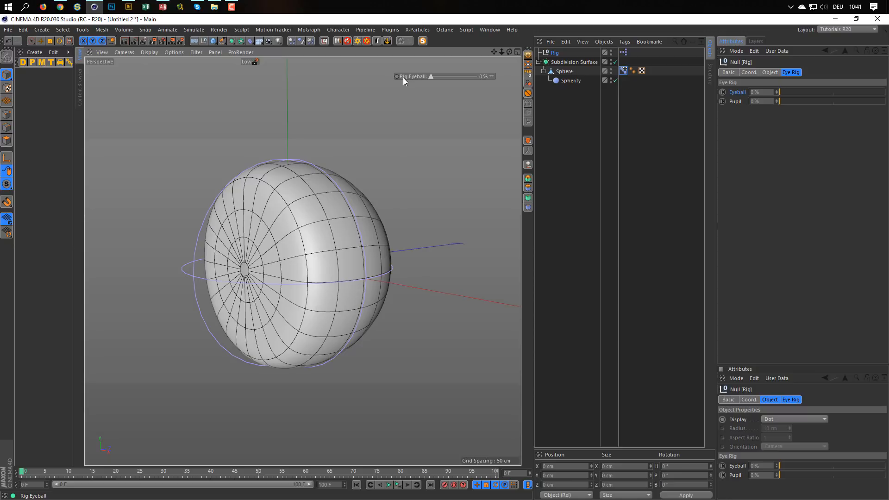
Hide the object name on the Eyeball HUD slider and set the slider to show Always
right_click(406, 77)
mouse_move(432, 84)
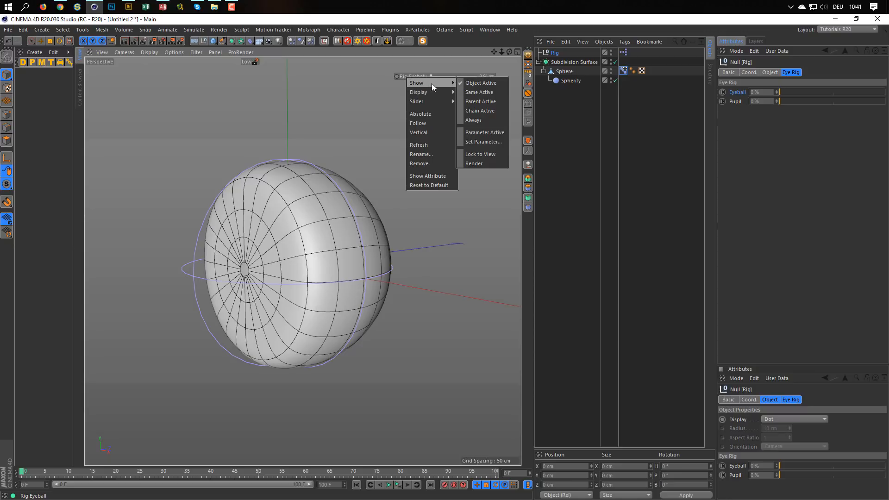
click(474, 82)
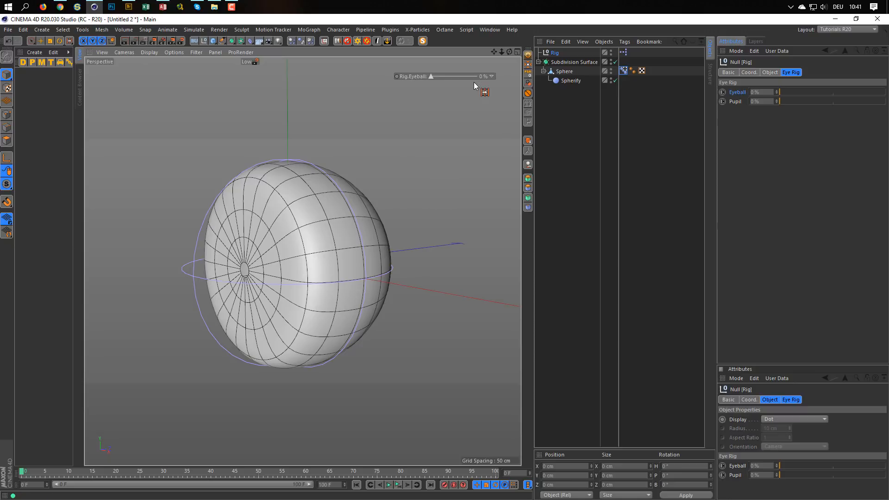
right_click(412, 76)
mouse_move(432, 91)
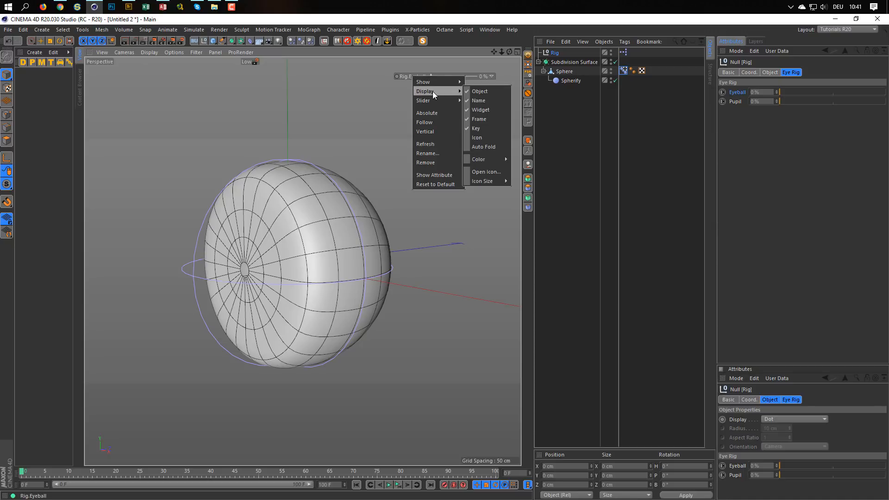
click(470, 90)
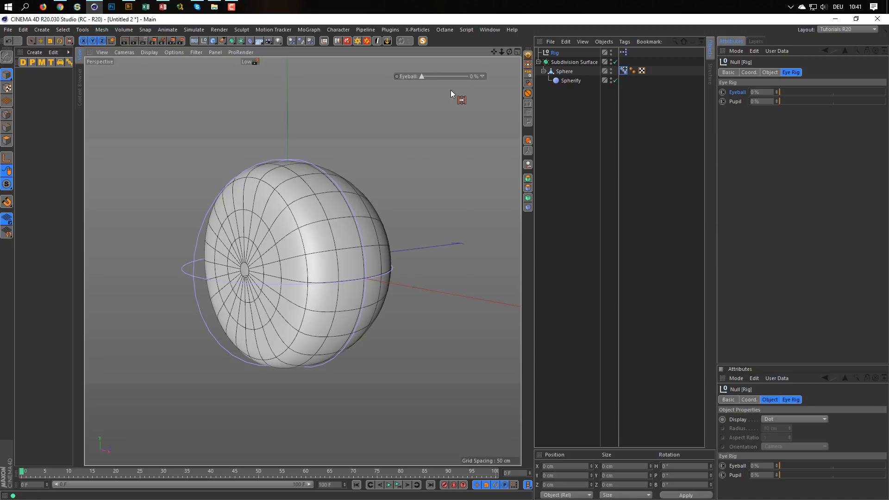
right_click(407, 77)
mouse_move(411, 84)
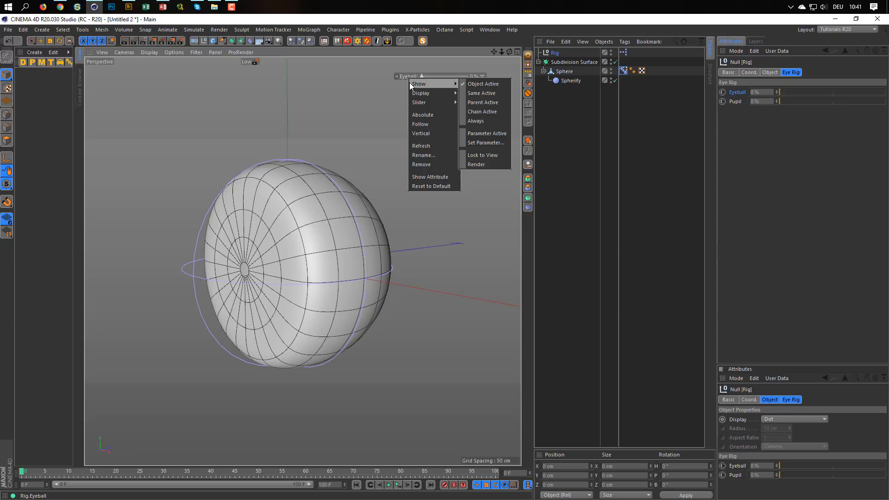
click(479, 122)
Add the Rig null's Pupil parameter to the viewport HUD without its object name, aligned beneath the Eyeball slider
drag(734, 101, 485, 144)
drag(403, 90, 403, 91)
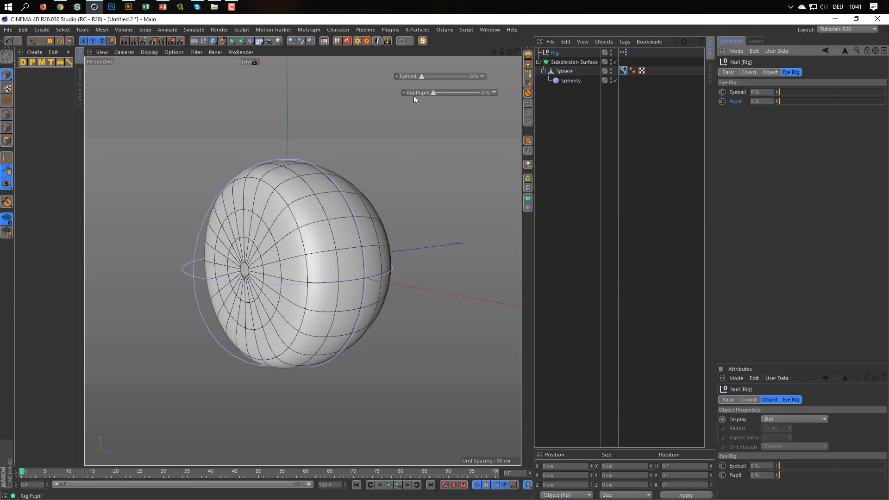
right_click(414, 93)
mouse_move(448, 108)
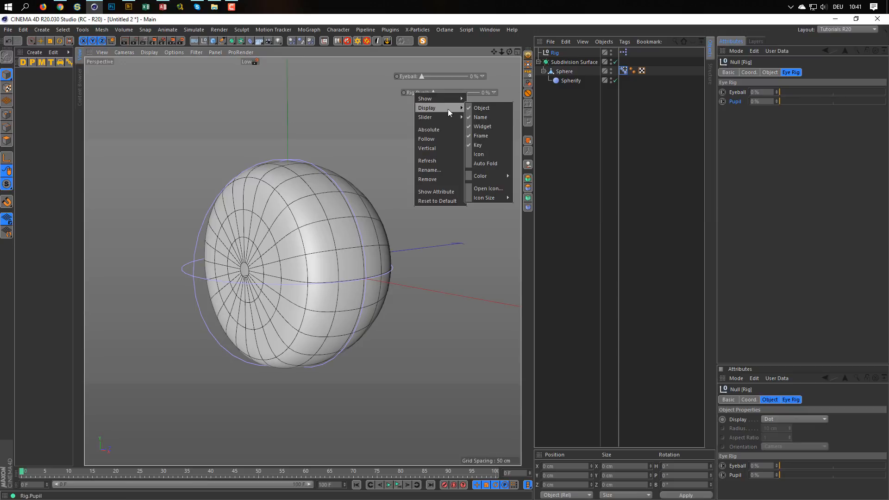
click(480, 111)
ctrl+drag(415, 93, 407, 87)
Set the Pupil HUD slider to show Always and test the HUD sliders with the Rig null deselected
right_click(407, 90)
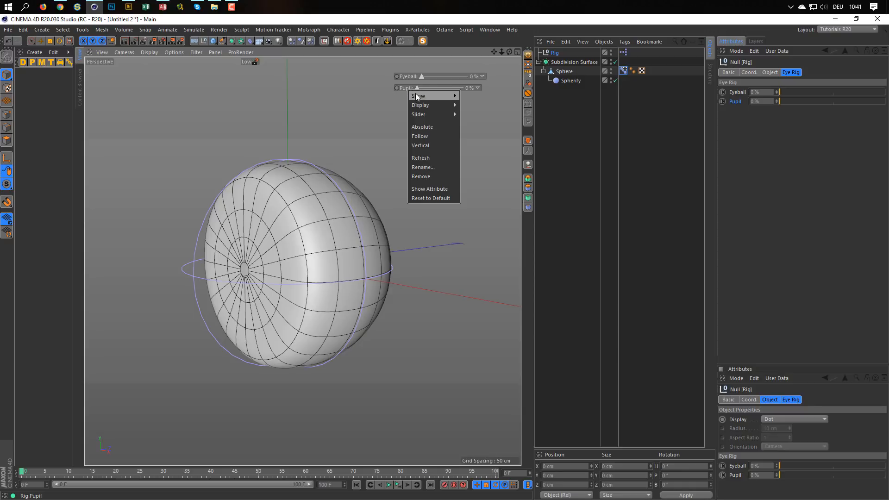
mouse_move(415, 94)
click(480, 133)
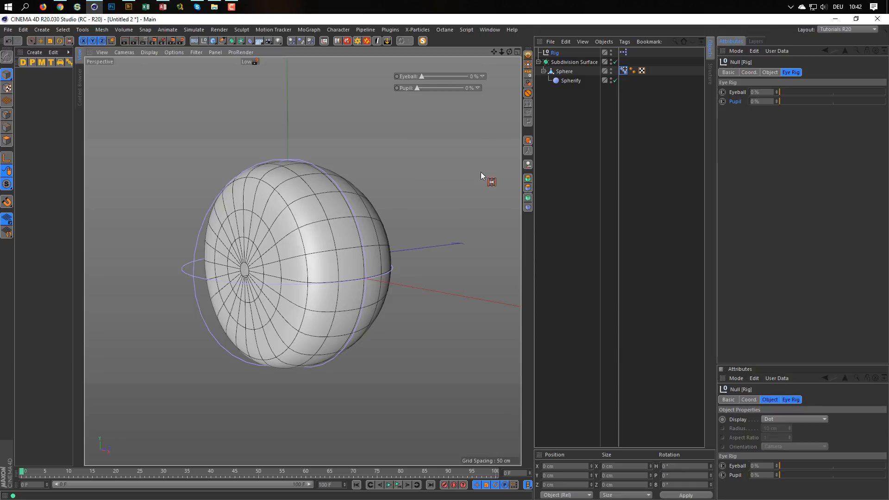
click(577, 207)
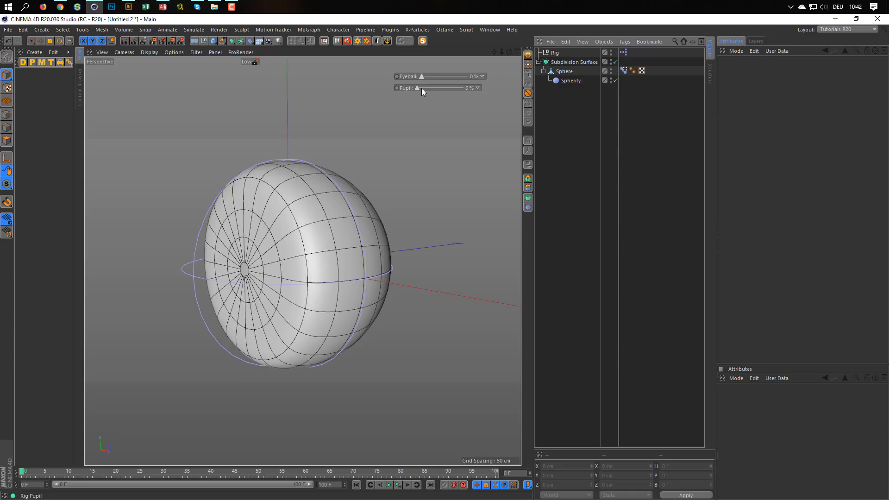
drag(417, 88, 382, 76)
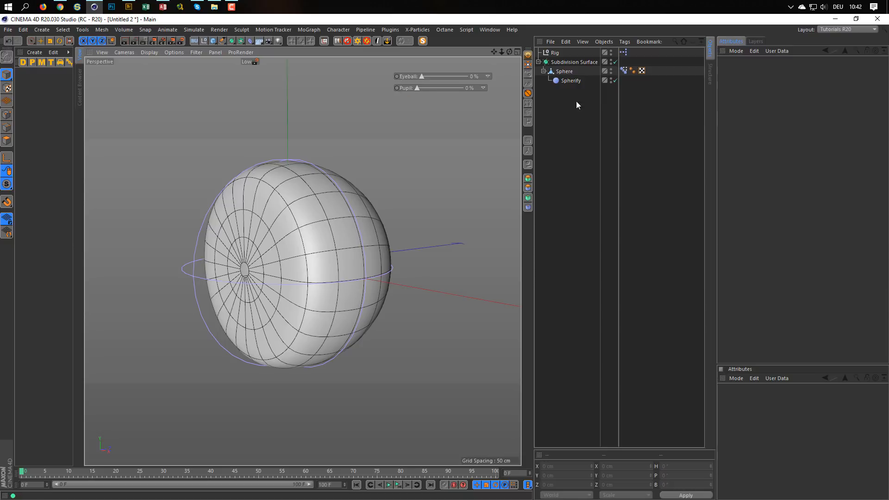
Inspect the settings of the Sphere's Pose Morph tag
click(624, 70)
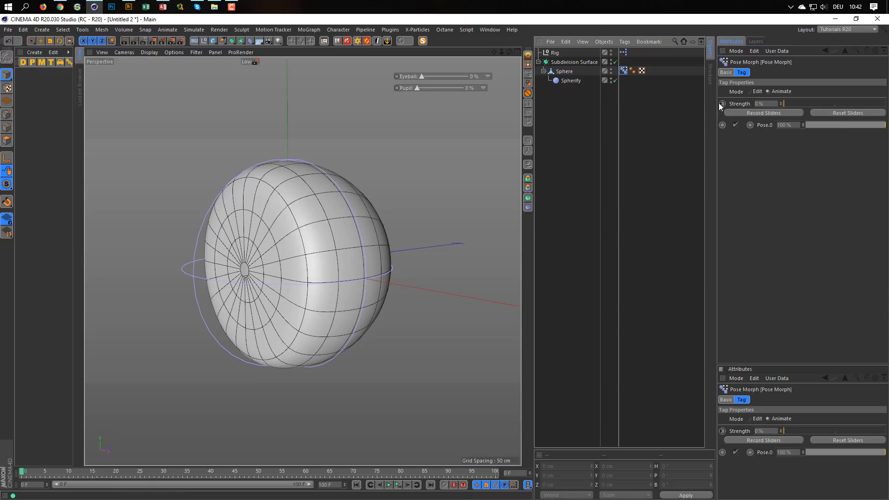
drag(616, 120, 443, 216)
drag(442, 216, 292, 271)
alt+middle_drag(288, 238, 323, 221)
mouse_move(303, 207)
alt+mouse_down()
mouse_move(295, 226)
mouse_move(305, 241)
alt+mouse_up()
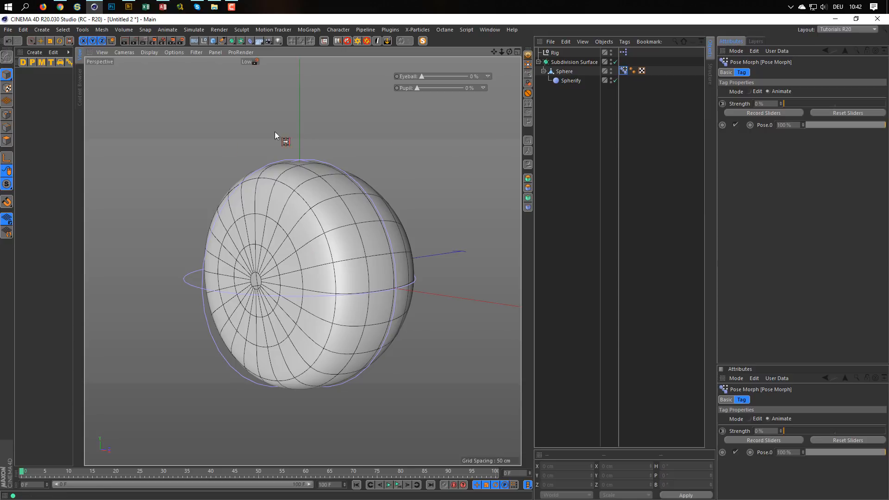
Create a Diffuse material with the Reflectance channel enabled and apply it to the eye model
click(21, 62)
click(27, 79)
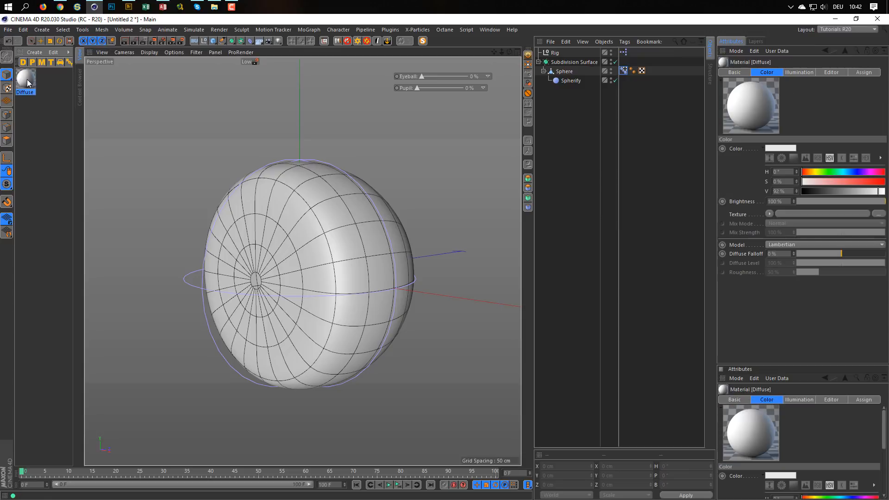
double_click(27, 80)
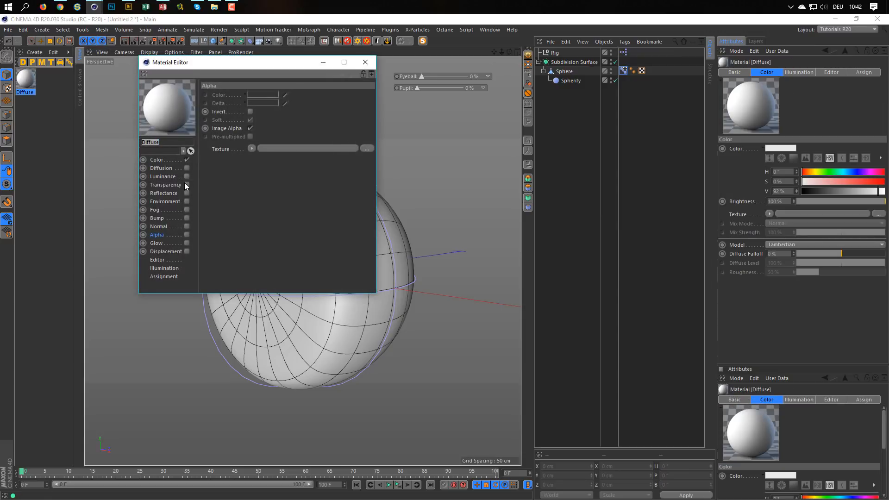
click(186, 193)
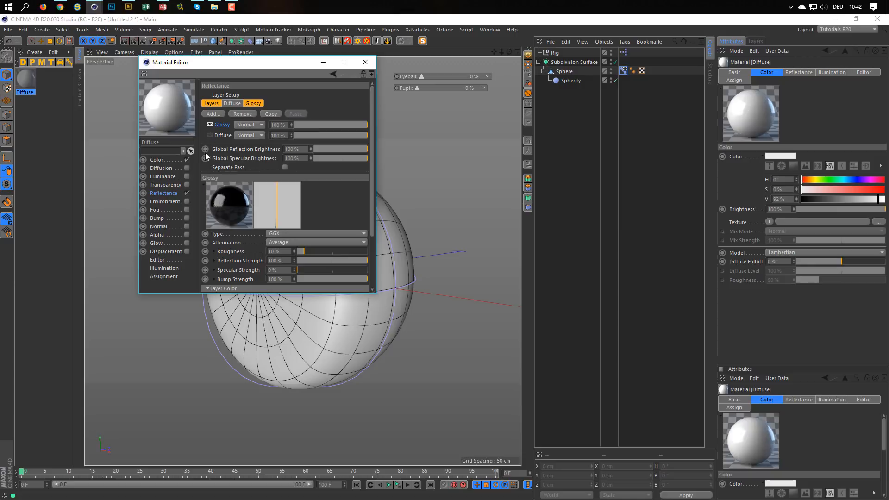
drag(245, 74, 609, 210)
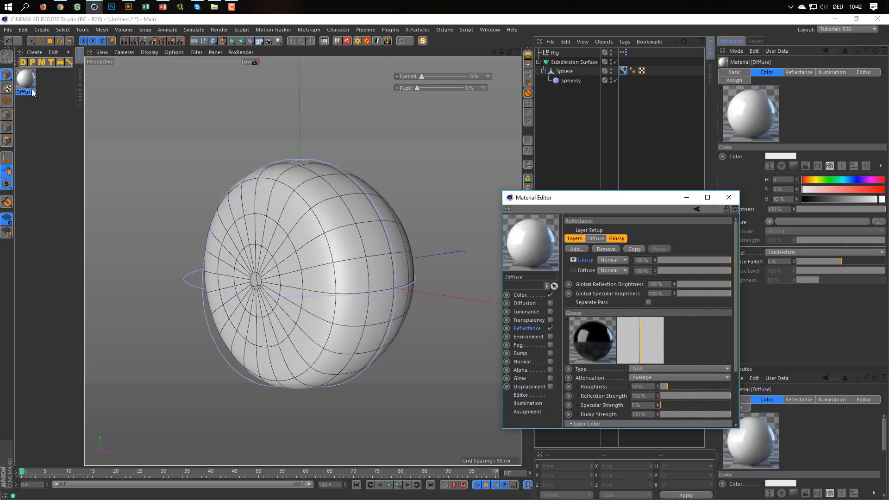
drag(137, 231, 317, 306)
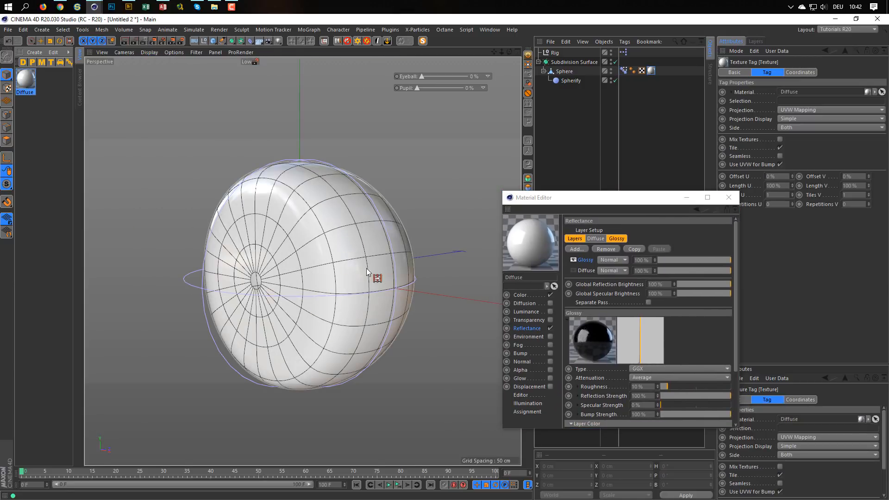
click(734, 198)
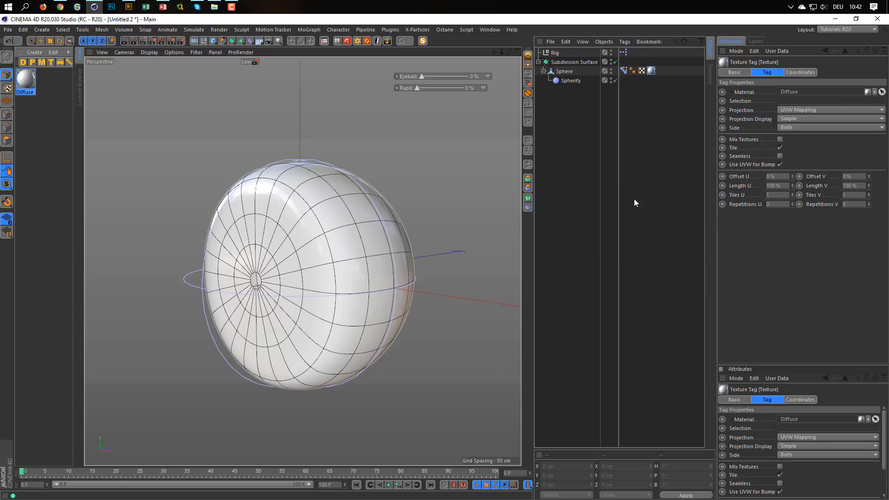
Create a second Diffuse material and rename it Pupil
key(ctrl+c)
key(ctrl+v)
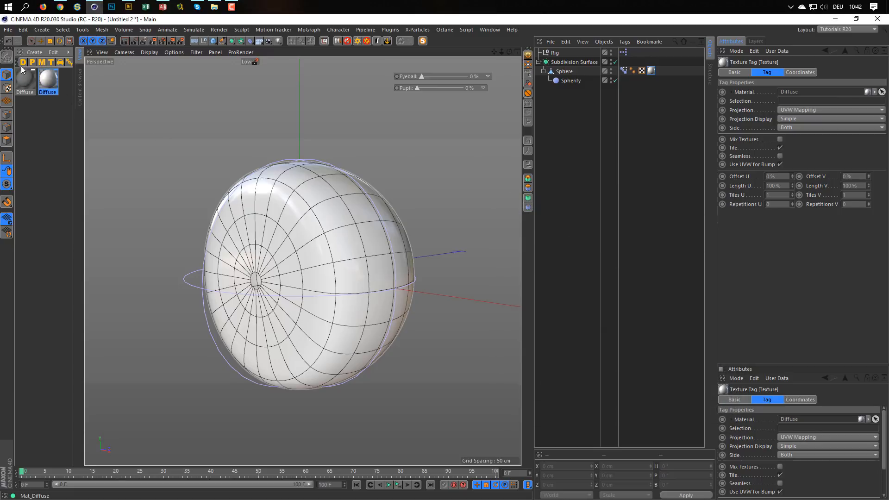
click(19, 84)
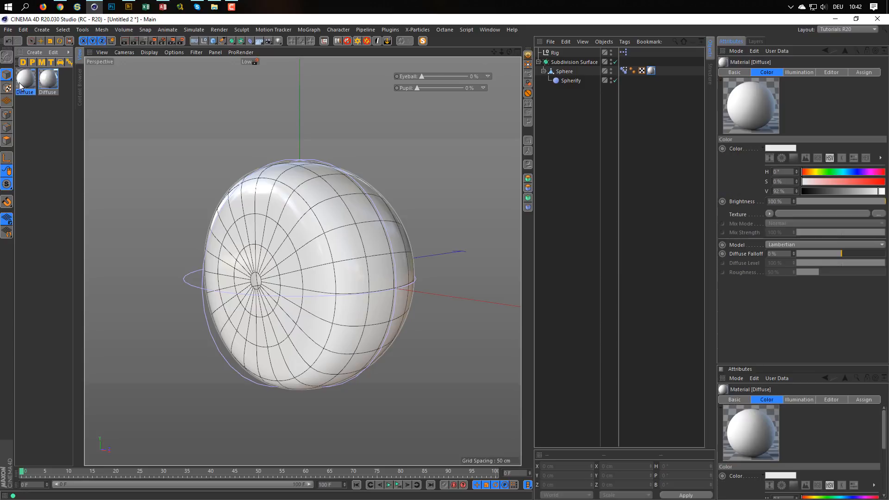
double_click(19, 84)
text(Pupil)
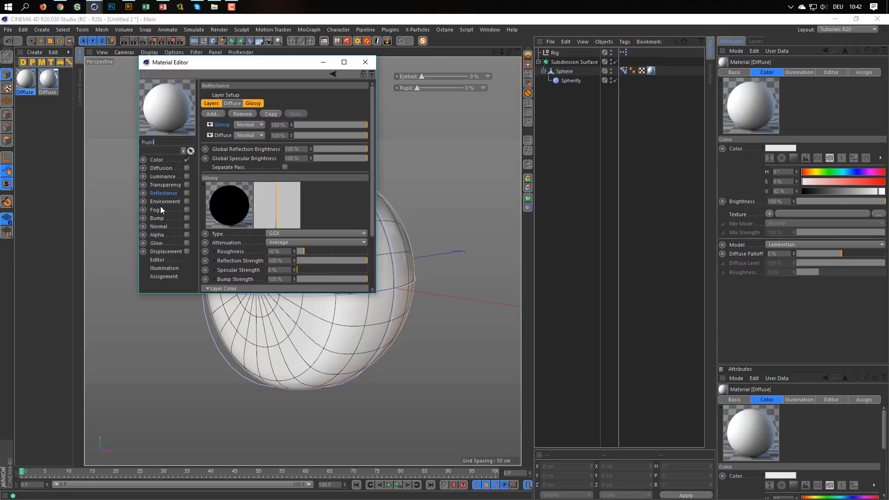
key(Return)
drag(270, 73, 576, 220)
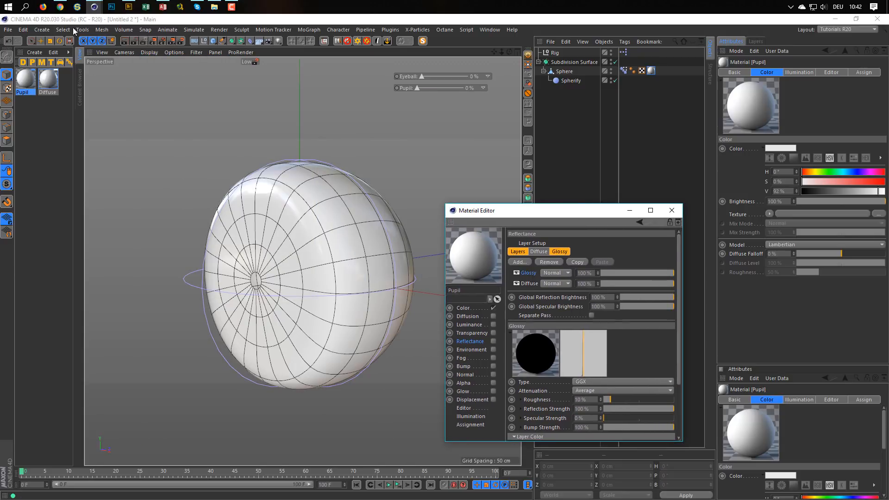
Switch to Chrome, examine the large iris and pupil clipart in the "pupil" image search, and return to Cinema 4D
click(61, 6)
click(404, 22)
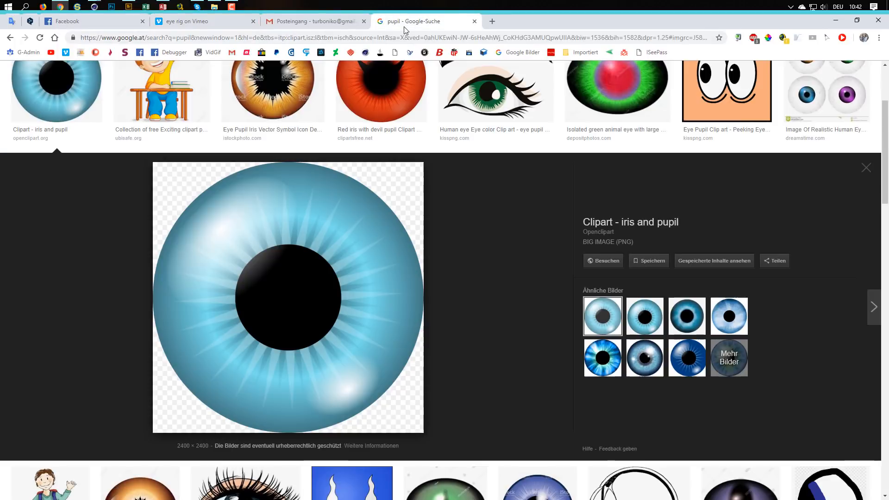
scroll(182, 175, up, 3)
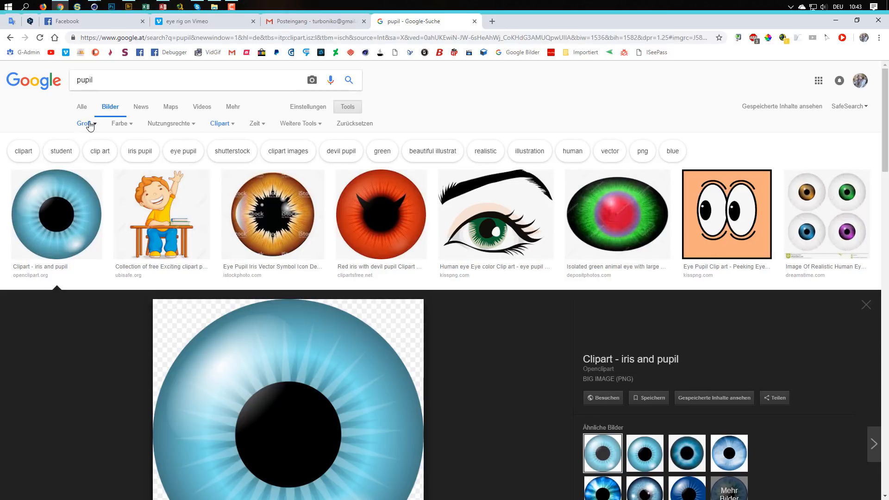
scroll(232, 226, down, 3)
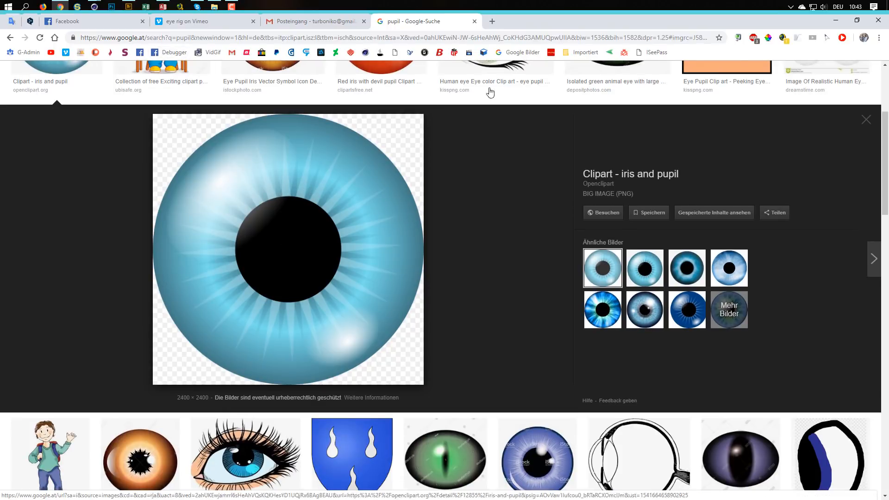
click(835, 20)
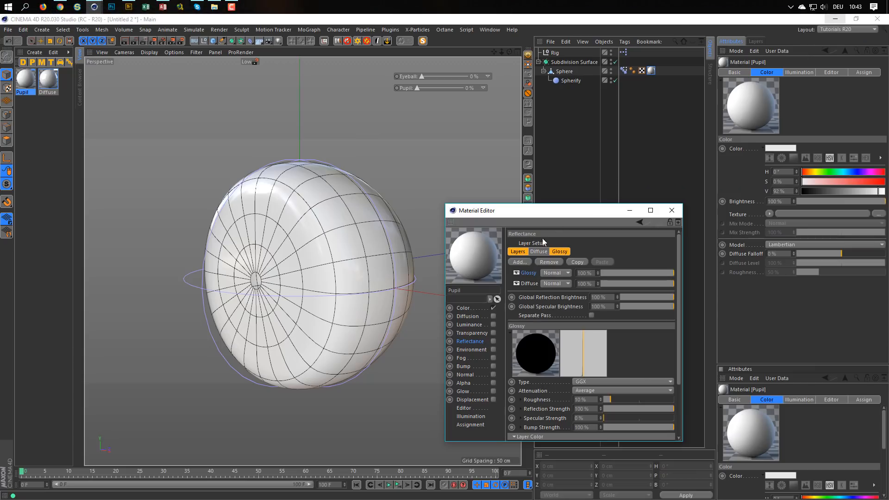
Load the Anonymous-iris-and-pupil.png image as the Color texture of the Pupil material
drag(554, 212, 533, 186)
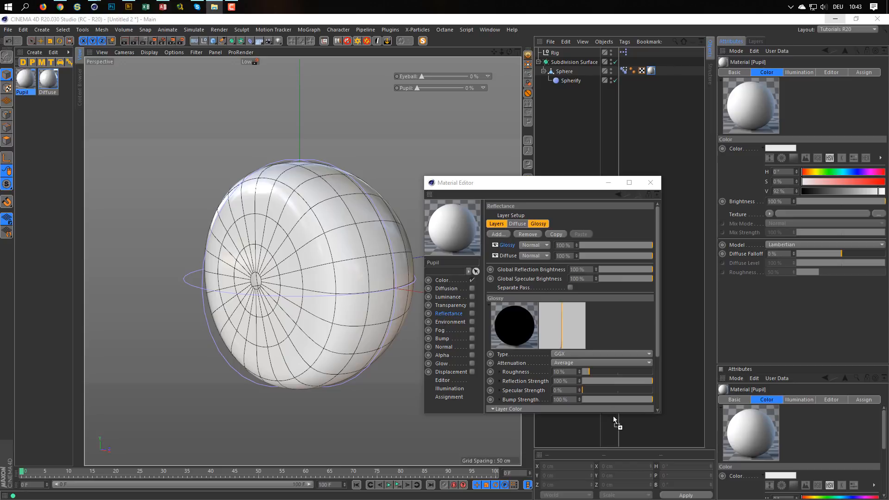
click(462, 282)
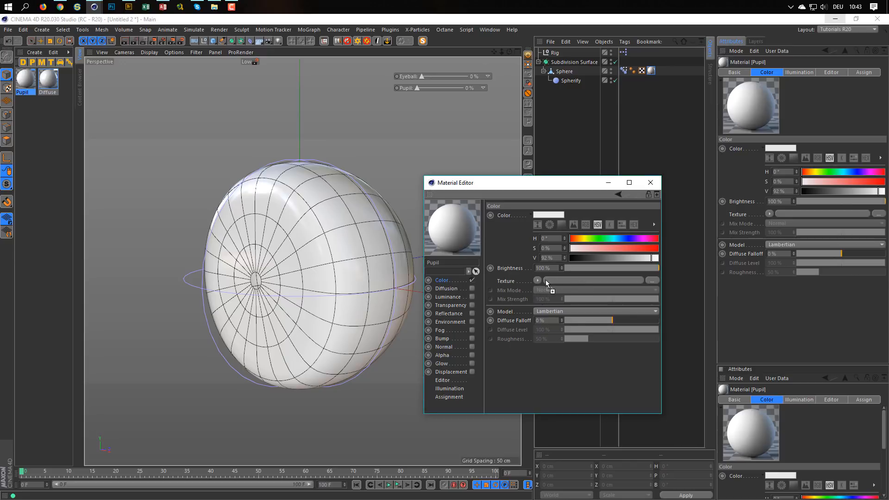
drag(546, 280, 545, 280)
click(502, 293)
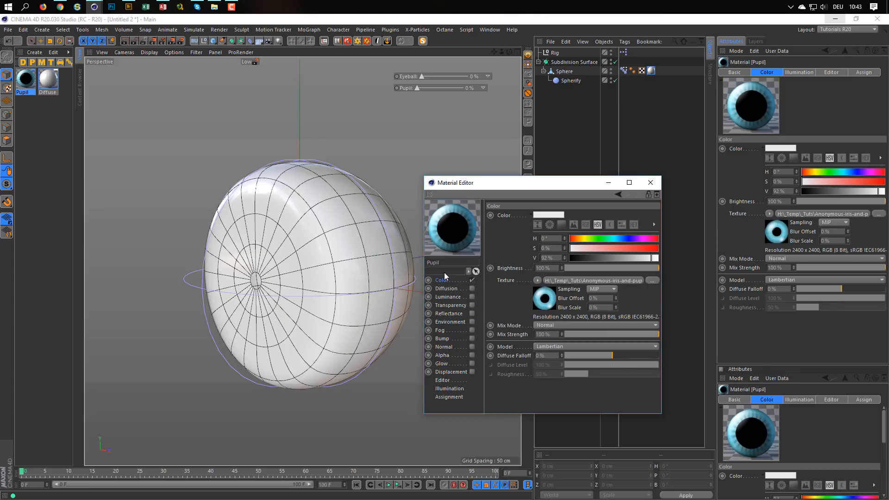
Enable the Pupil material's Alpha channel and assign Anonymous-iris-and-pupil.png as its texture
click(471, 355)
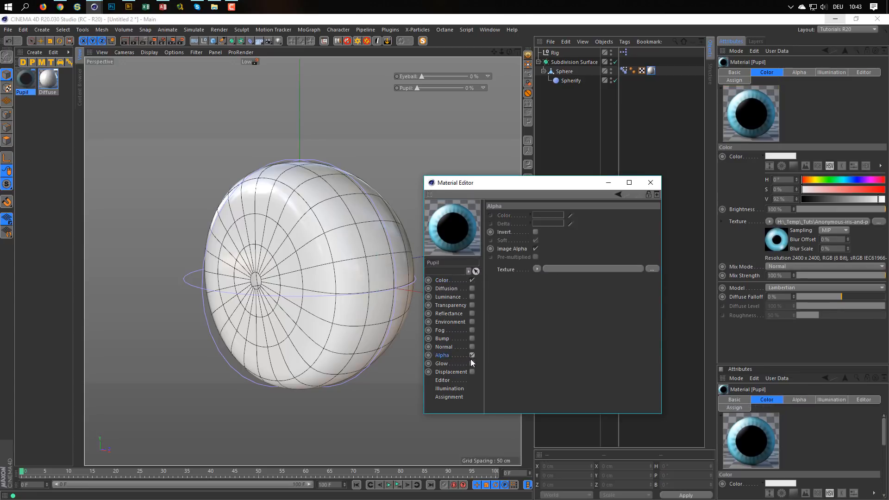
click(537, 268)
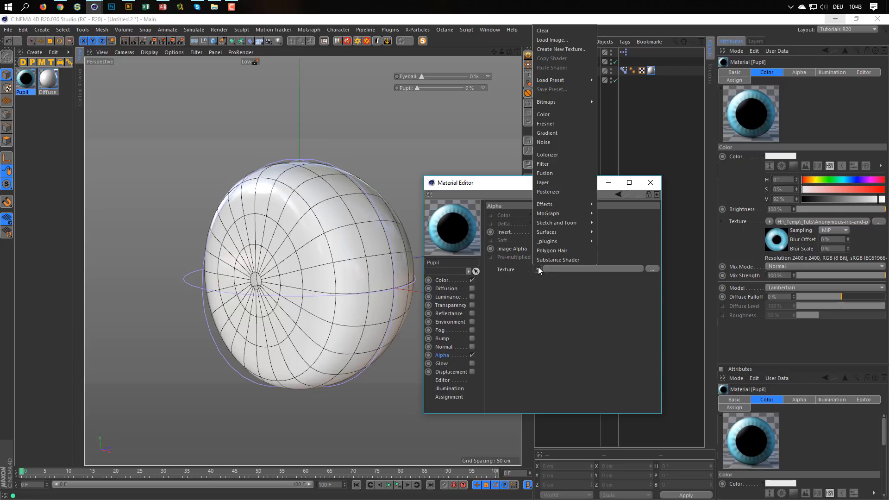
mouse_move(589, 103)
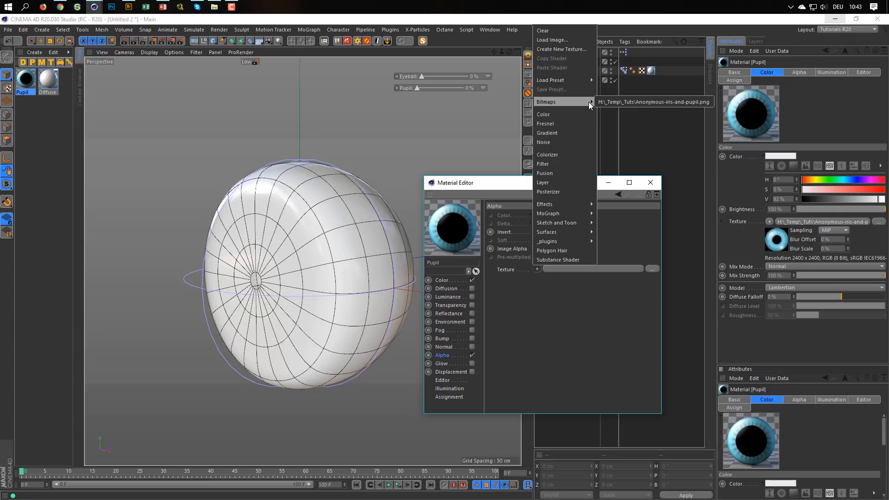
click(623, 101)
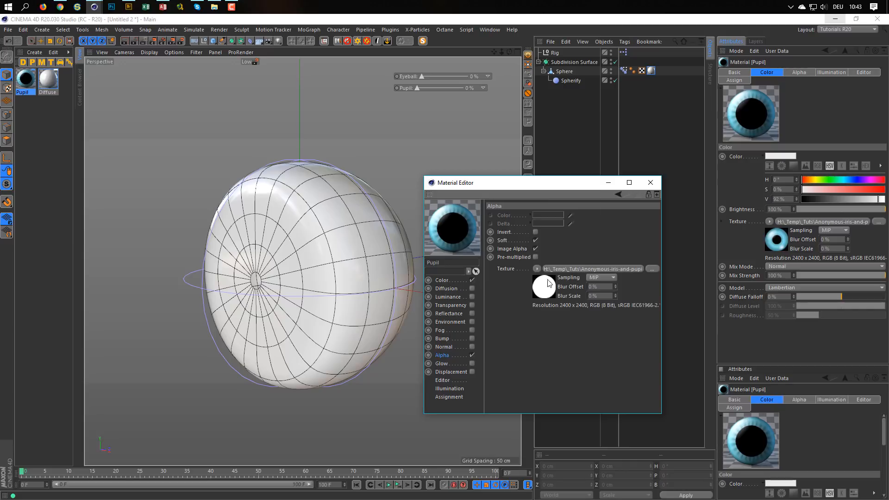
Enable Reflectance on the Pupil material and apply the material to the Sphere
drag(570, 187, 606, 218)
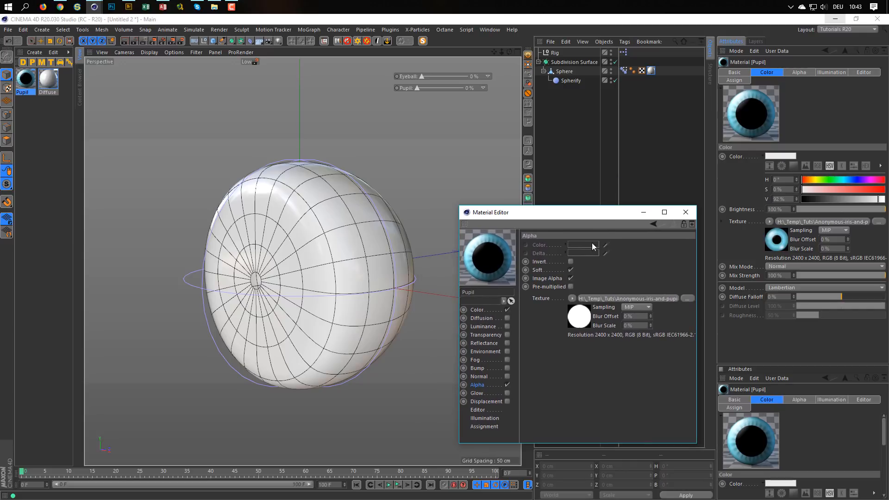
click(507, 342)
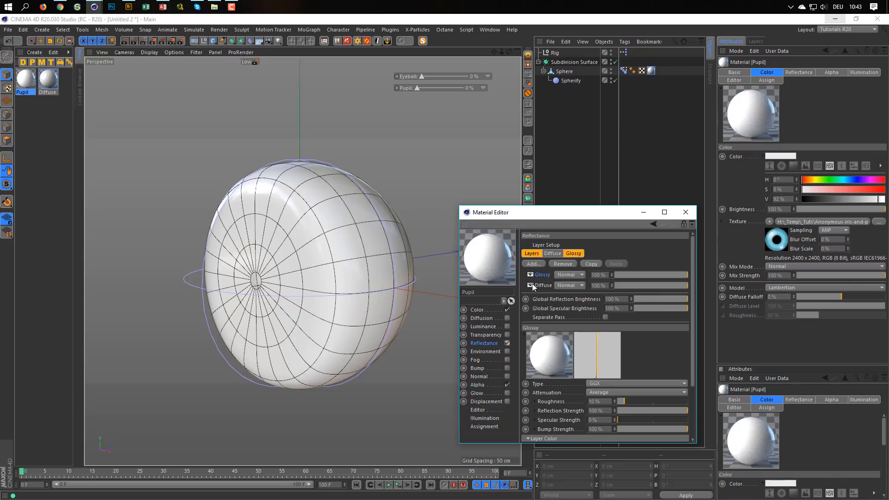
click(685, 212)
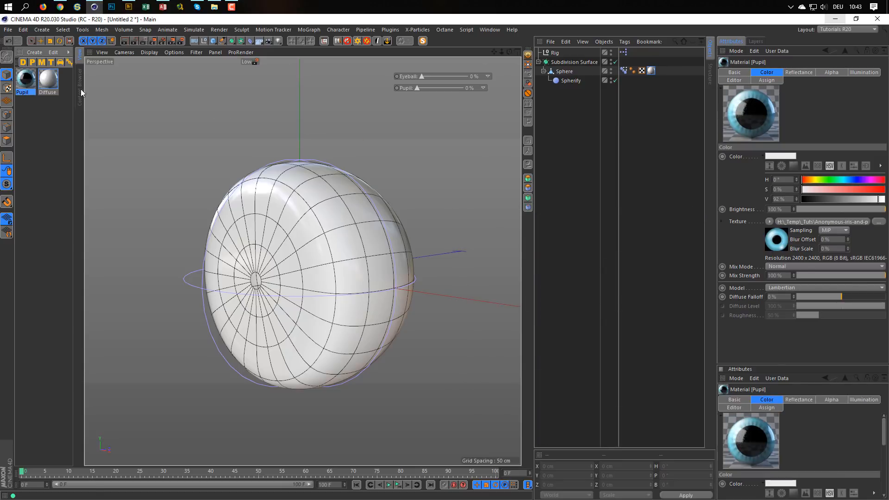
drag(32, 82, 562, 72)
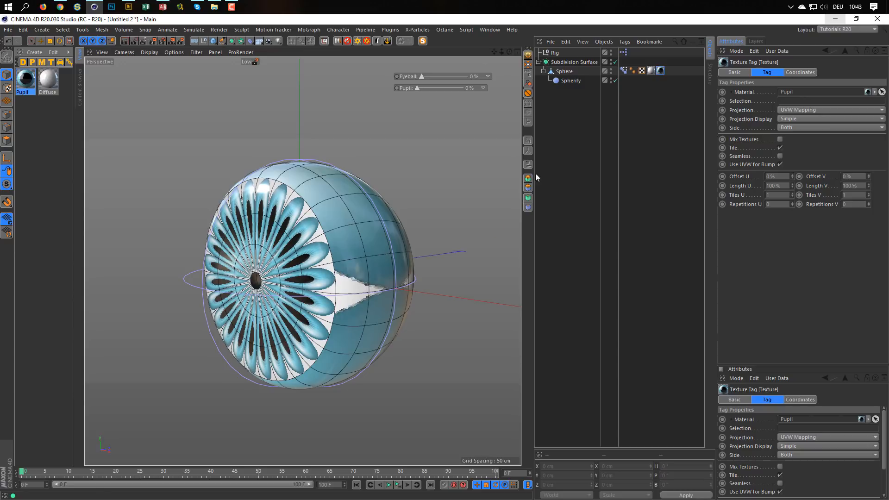
Disable the Subdivision Surface and set the projection of the Sphere's Pupil texture tag to Flat
alt+middle_drag(307, 242, 320, 229)
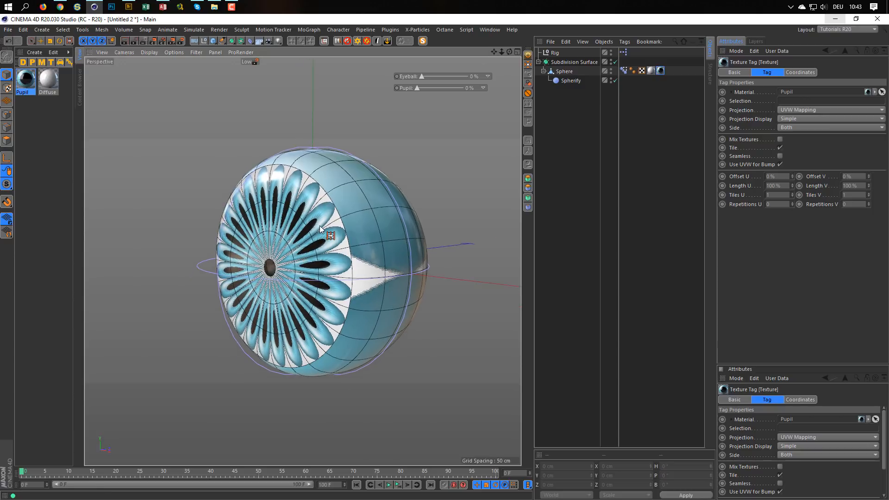
alt+drag(321, 229, 342, 227)
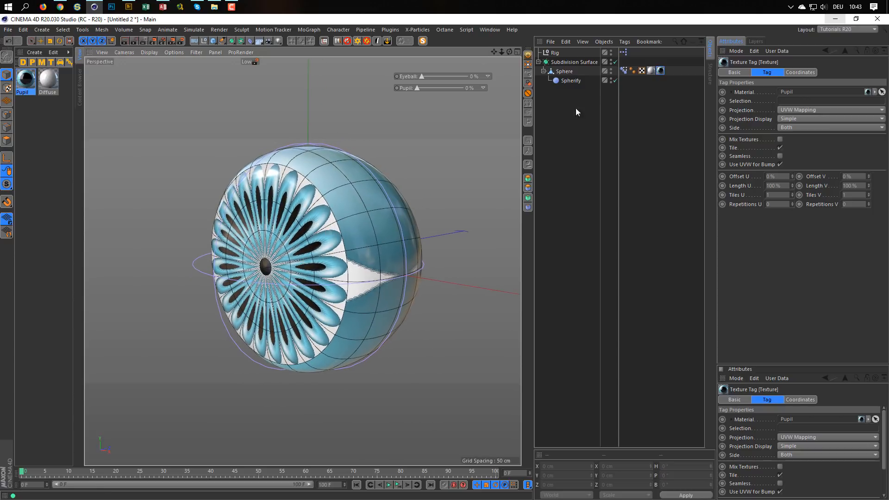
click(614, 61)
alt+right_drag(357, 221, 368, 221)
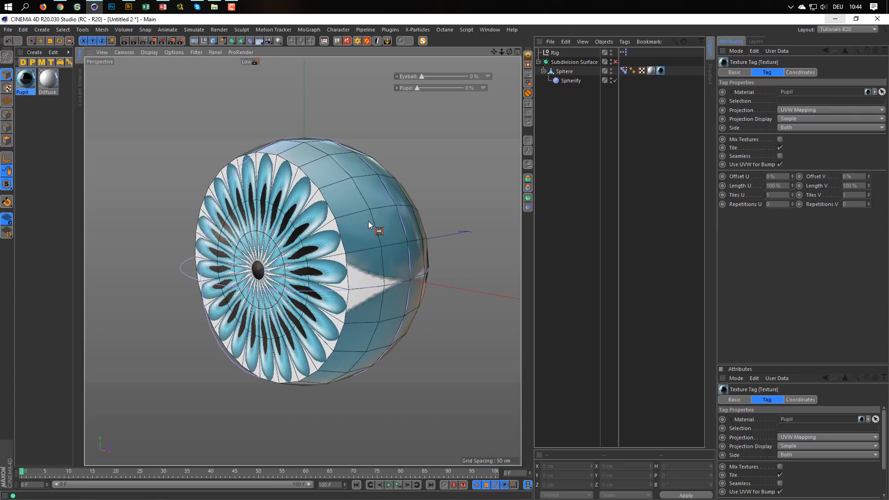
click(661, 71)
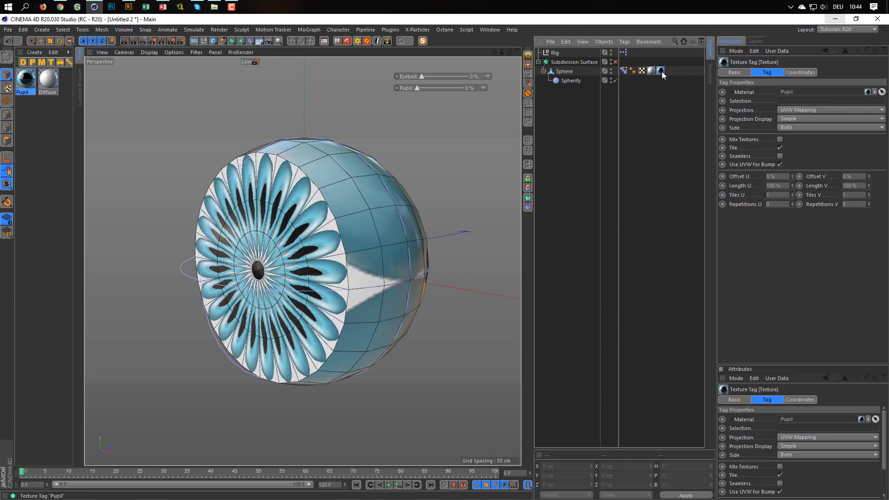
click(794, 109)
click(794, 138)
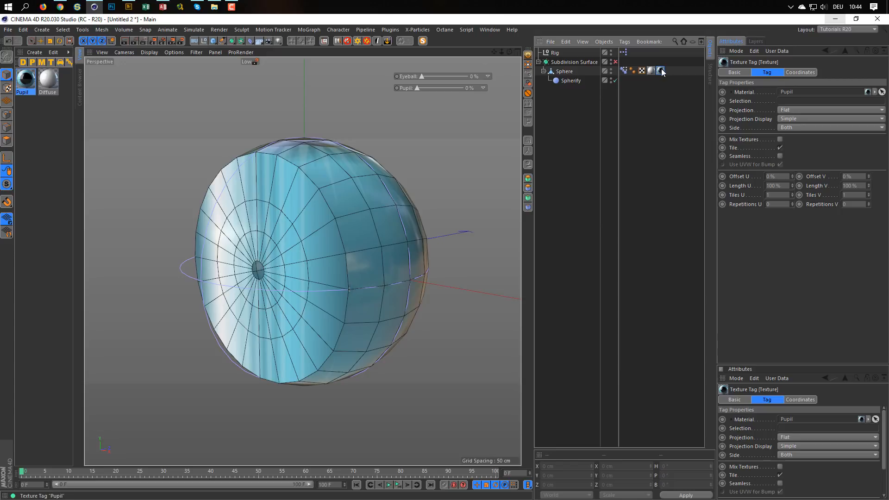
Switch to Texture mode and fit the Pupil texture to the Sphere, including sub-objects
click(564, 72)
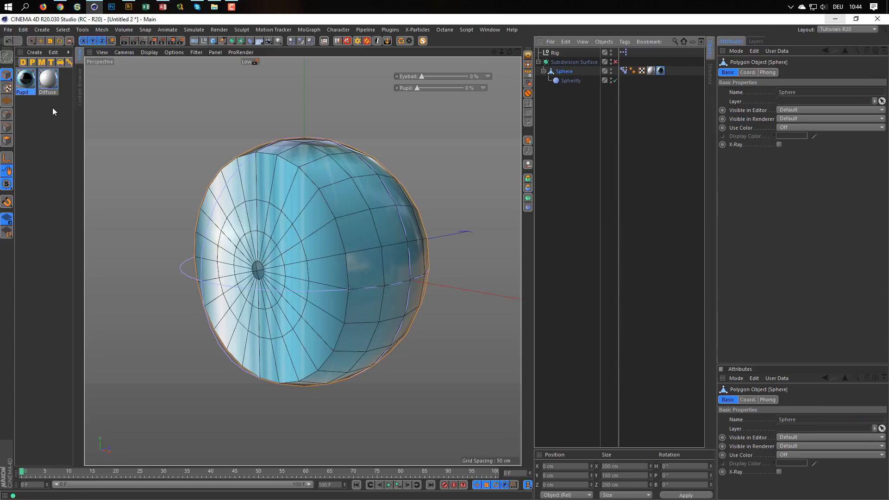
click(8, 90)
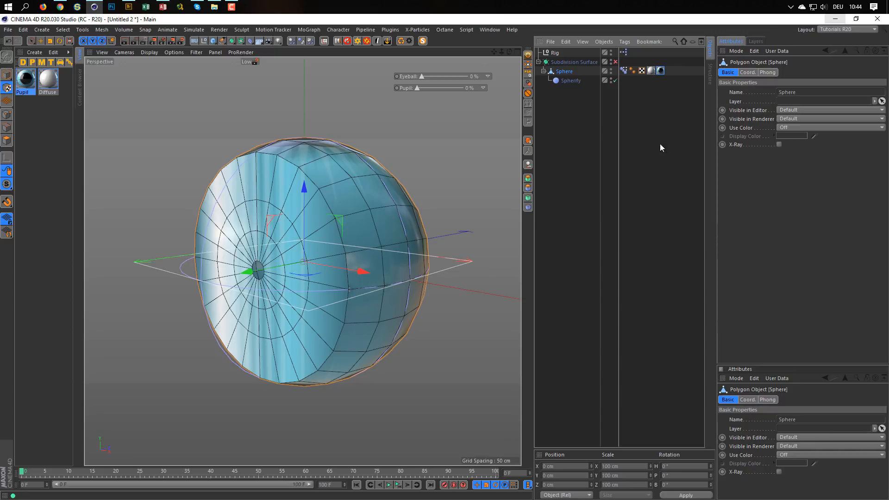
right_click(661, 70)
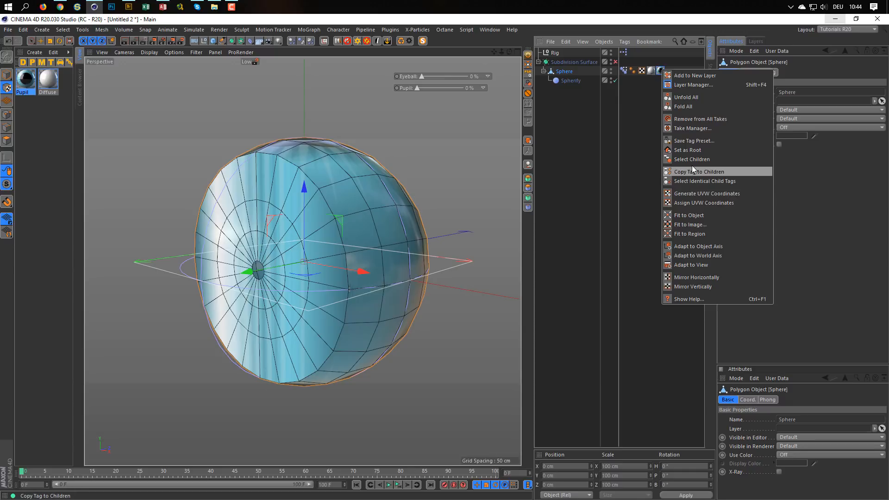
click(687, 214)
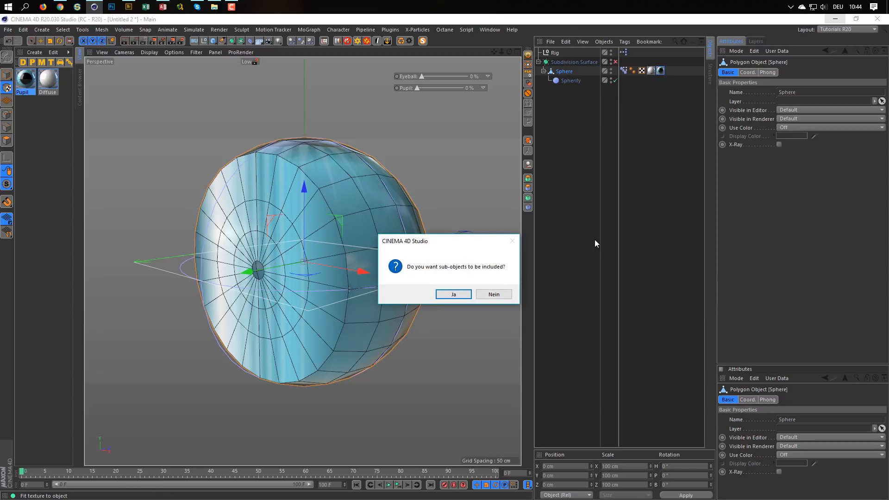
click(453, 294)
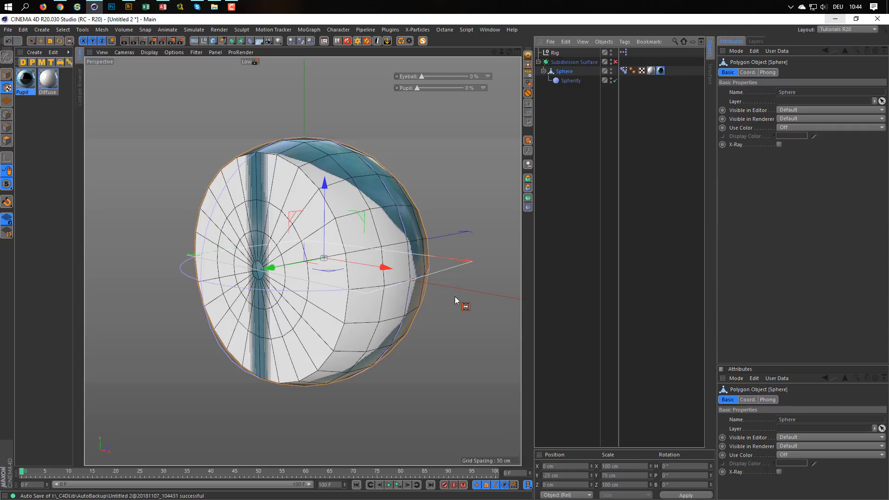
Rotate the Pupil texture projection to a 90° pitch so it faces the eye's front, and turn off Tile
key(r)
drag(306, 232, 296, 306)
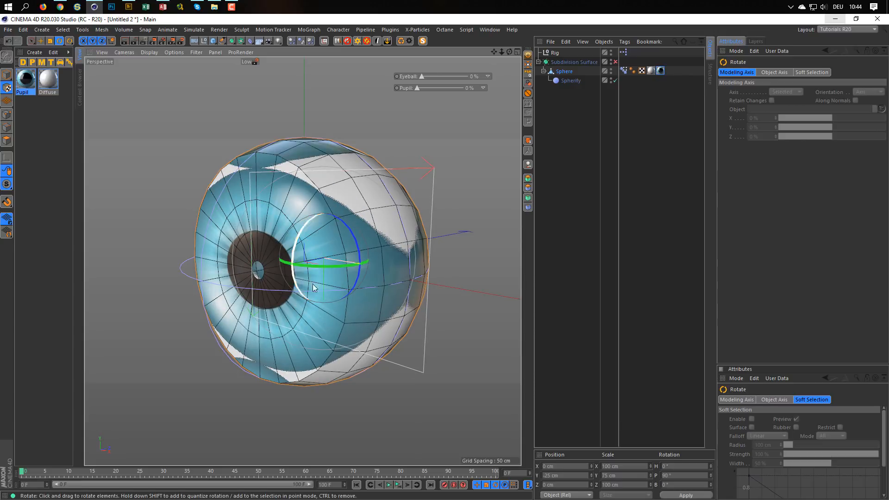
click(660, 70)
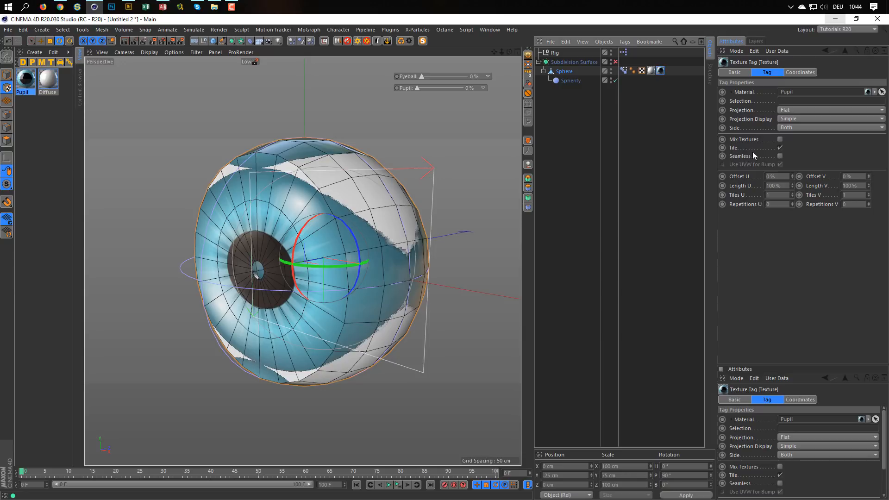
click(780, 148)
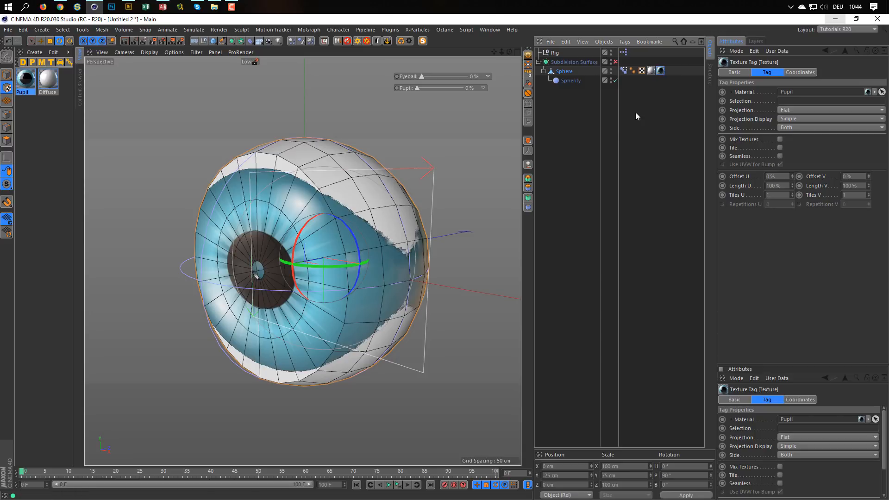
Refit the Pupil texture to the Sphere with sub-objects included, and scale the projection uniformly down to about 50%
right_click(659, 70)
click(676, 218)
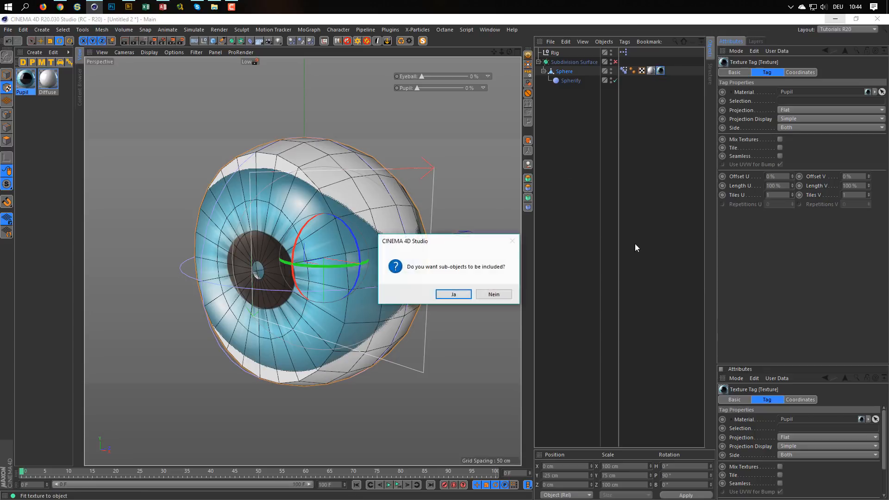
click(455, 294)
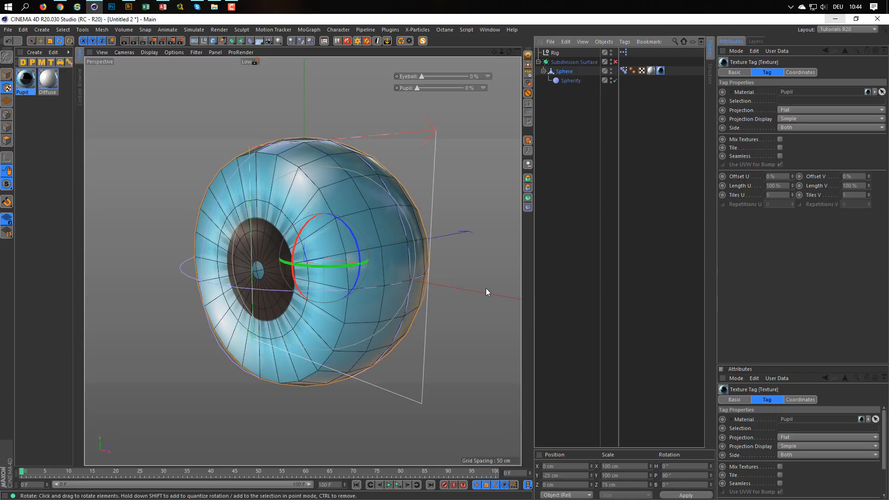
key(t)
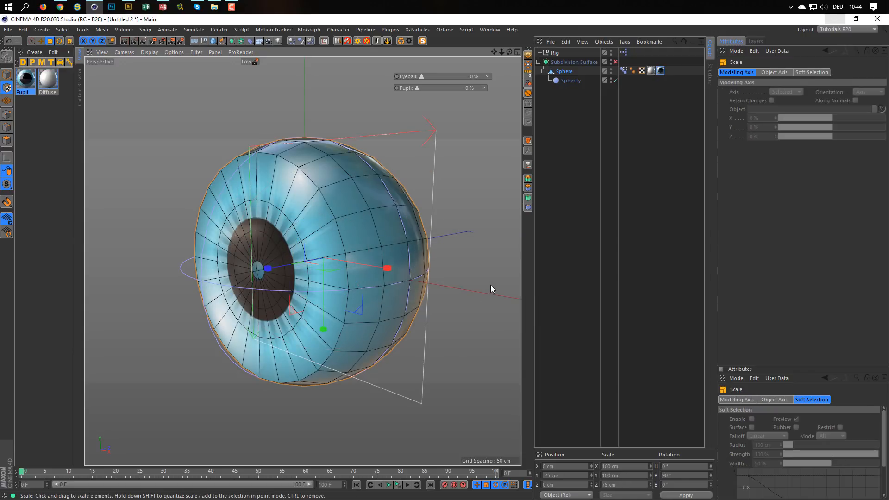
drag(490, 287, 410, 318)
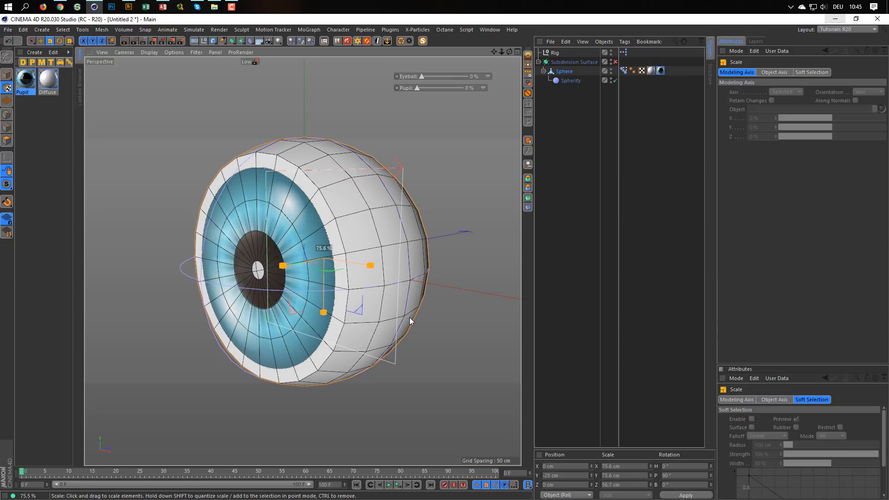
drag(410, 319, 313, 346)
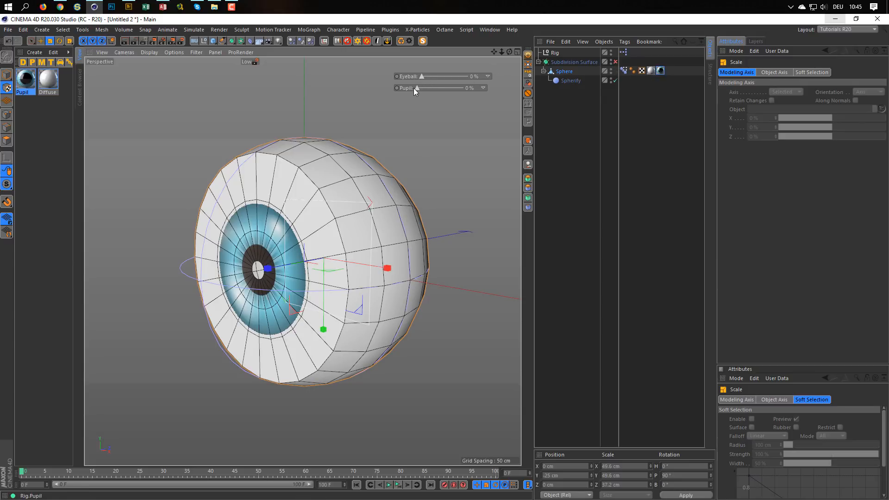
Add a Stick Texture tag to the Sphere and test the iris texture with the Pupil slider
drag(417, 87, 392, 117)
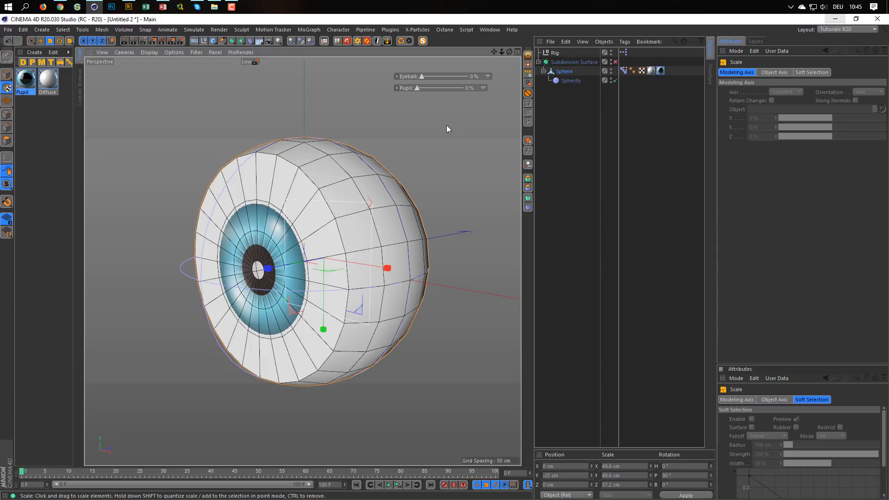
right_click(564, 73)
mouse_move(597, 76)
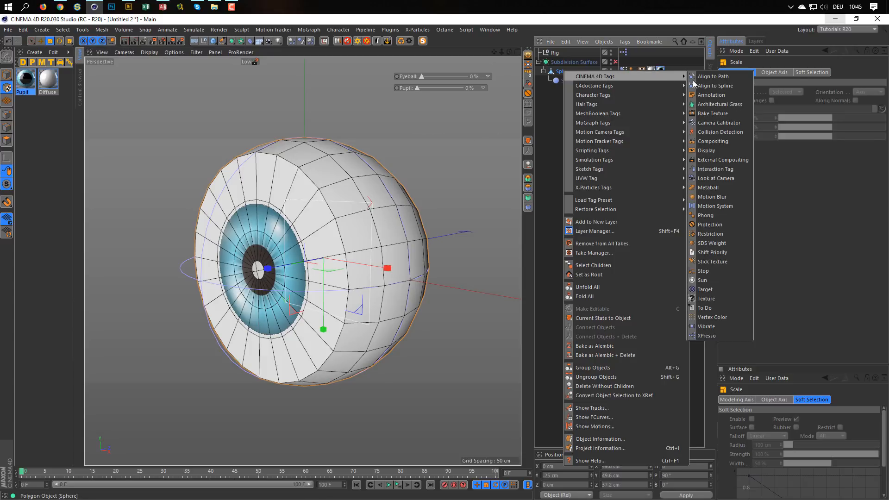
click(703, 262)
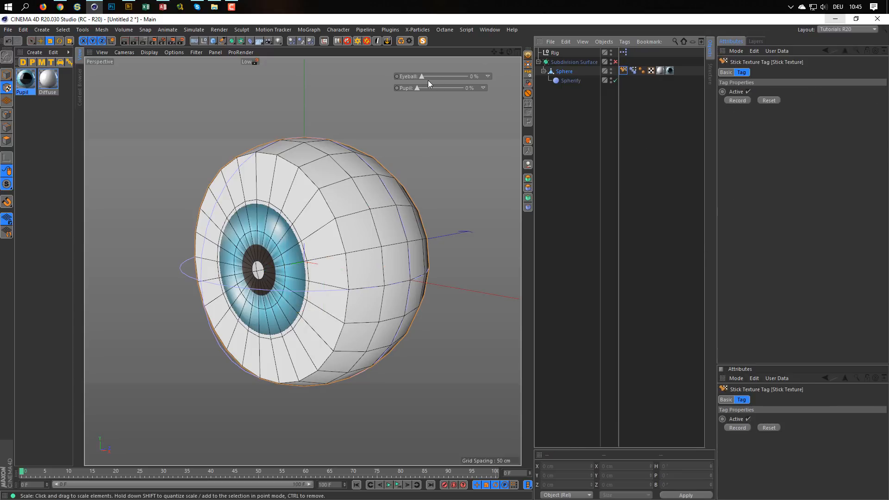
drag(415, 88, 402, 120)
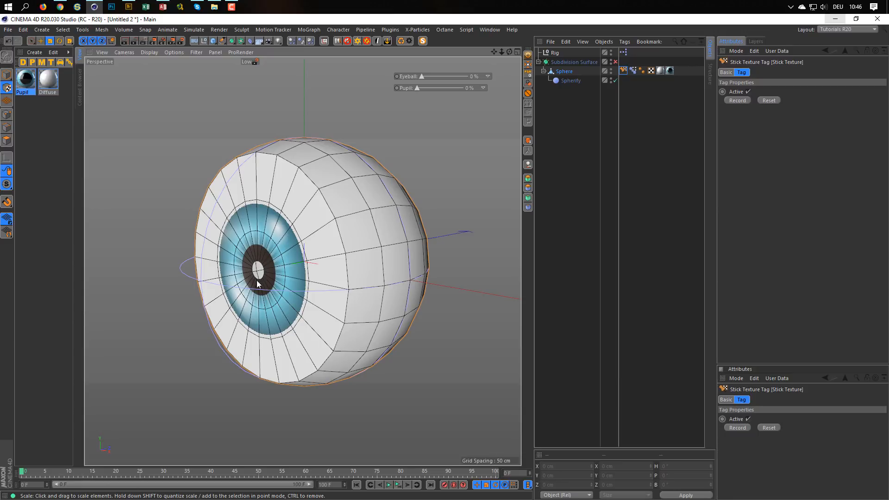
Duplicate the Diffuse material in the material list
click(568, 70)
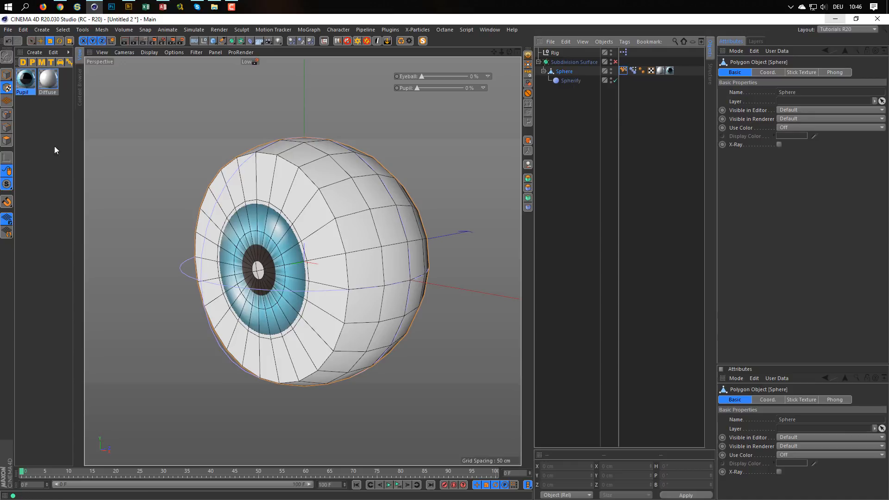
click(54, 76)
ctrl+drag(54, 76, 45, 155)
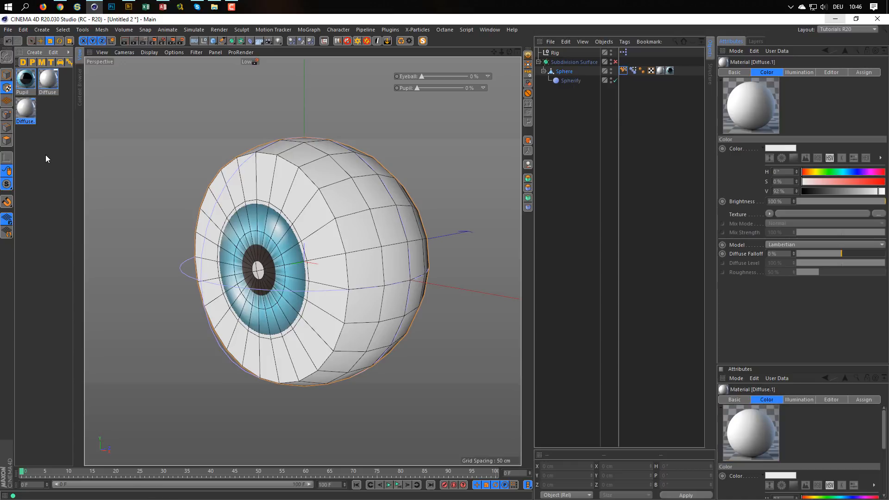
Make the duplicated Diffuse material black (V 0%) and enable its reflectance with a Reflection Strength of 10%
double_click(28, 110)
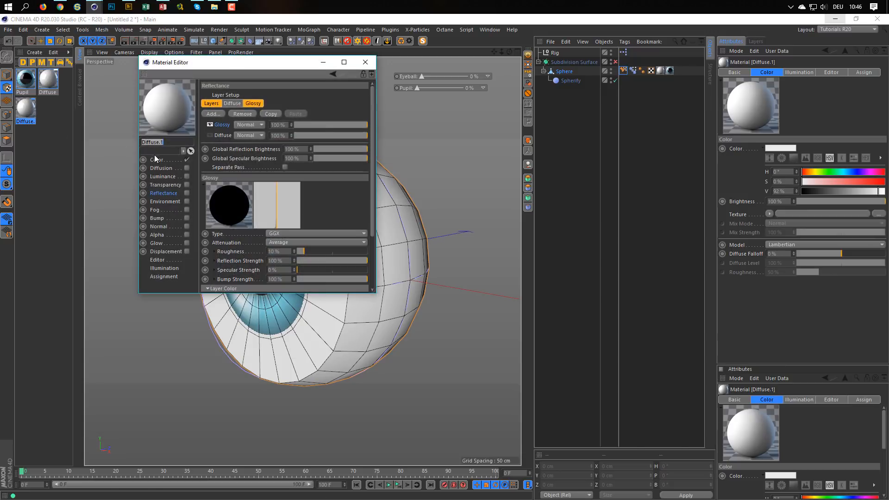
click(158, 160)
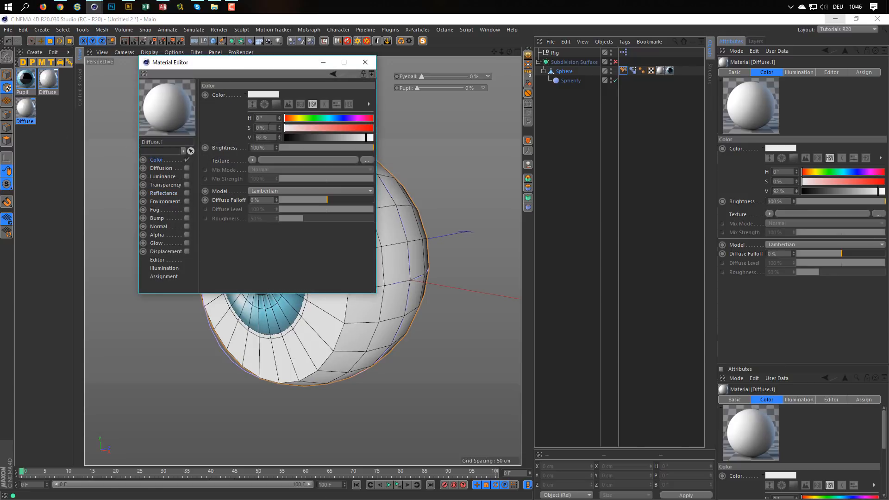
drag(304, 136, 214, 151)
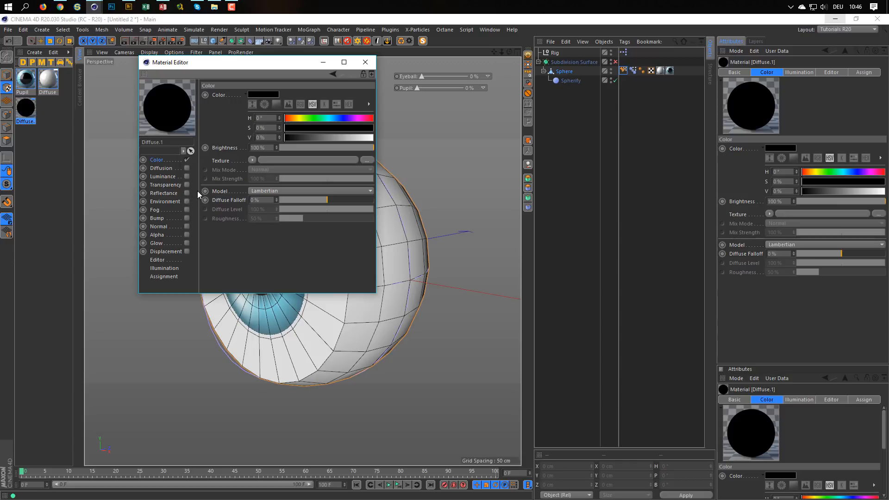
click(163, 191)
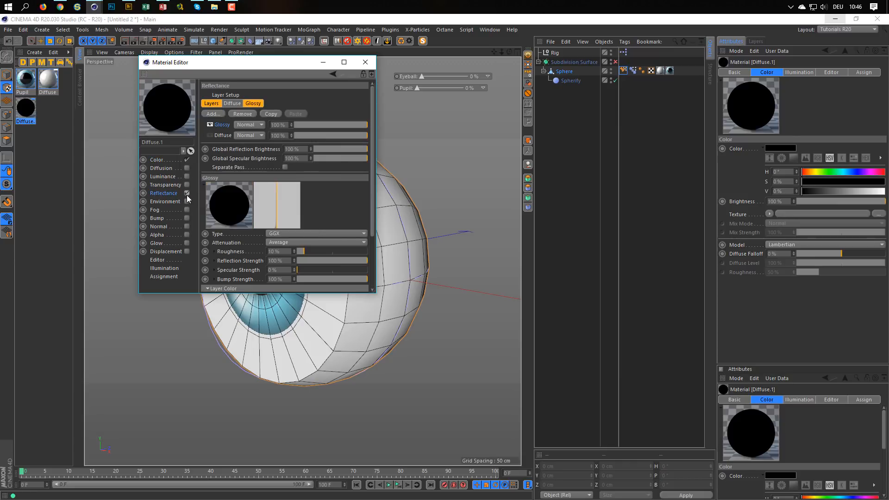
click(187, 193)
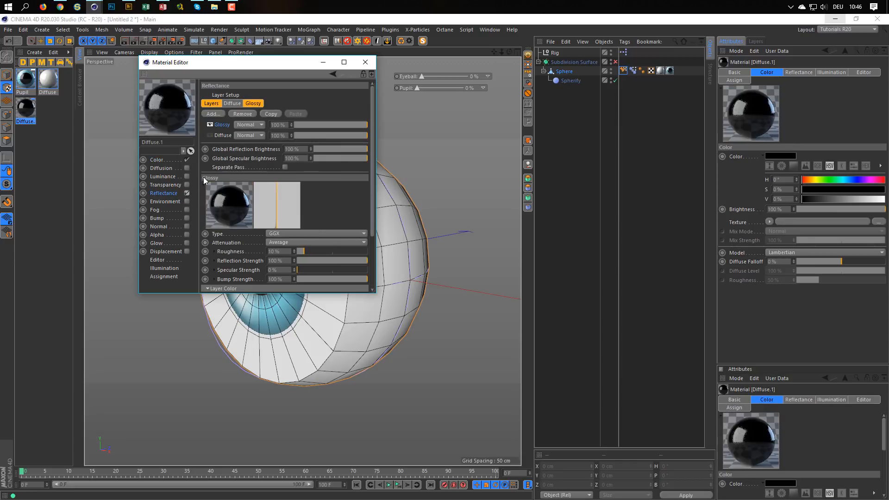
click(305, 262)
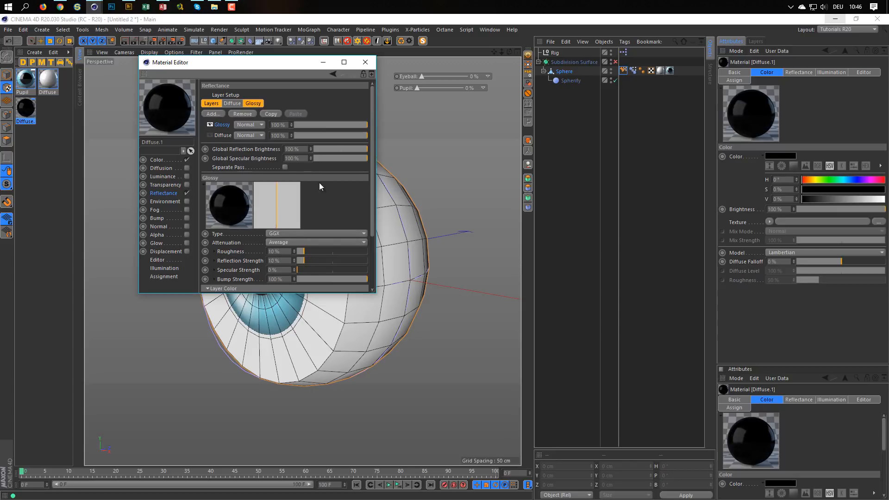
click(365, 62)
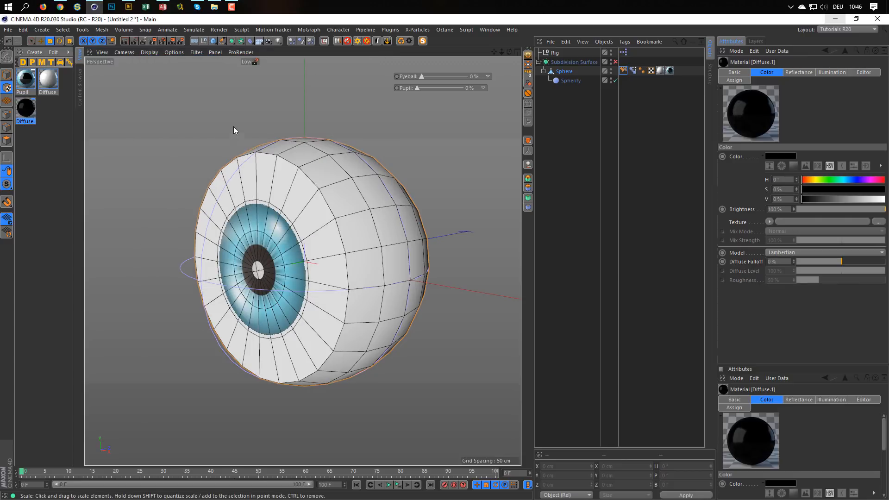
Apply the black material to the Sphere, place its texture tag before the Pupil texture tag, and set its Side to Back
drag(25, 110, 564, 72)
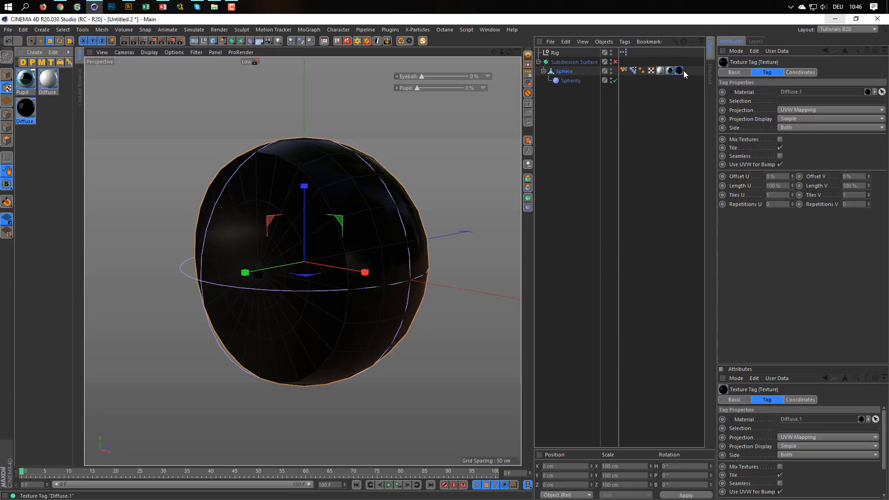
drag(664, 74, 665, 76)
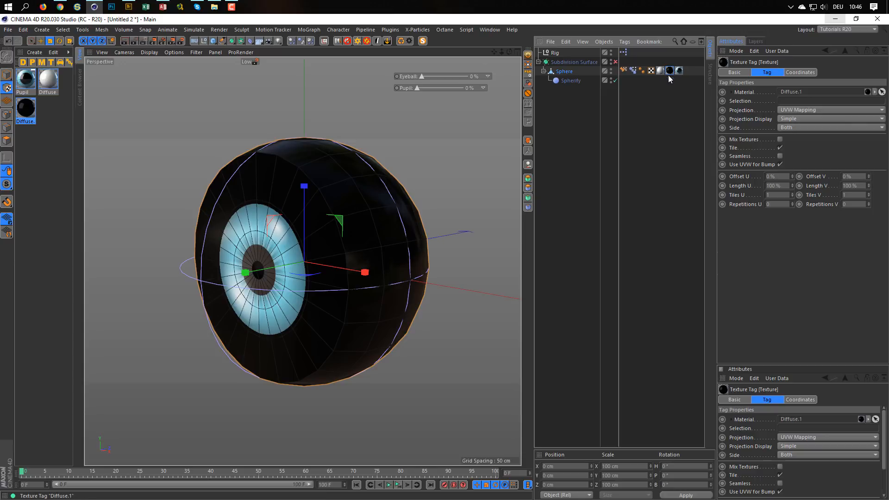
click(792, 128)
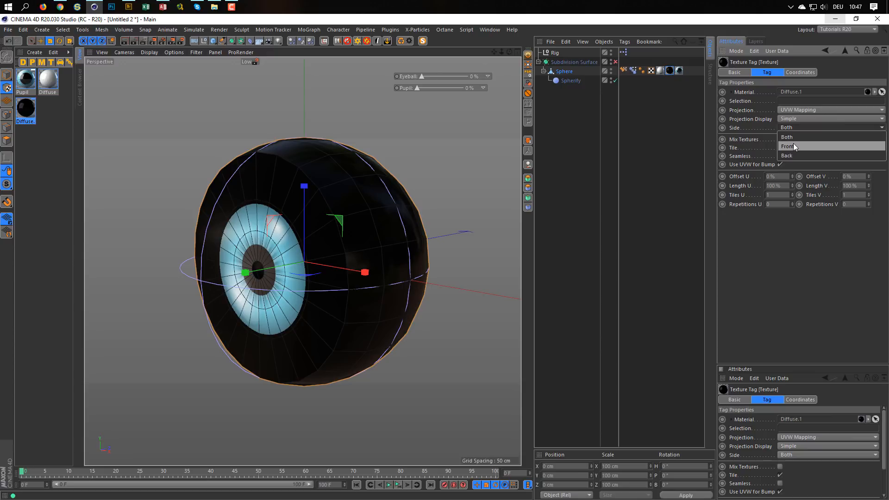
click(789, 156)
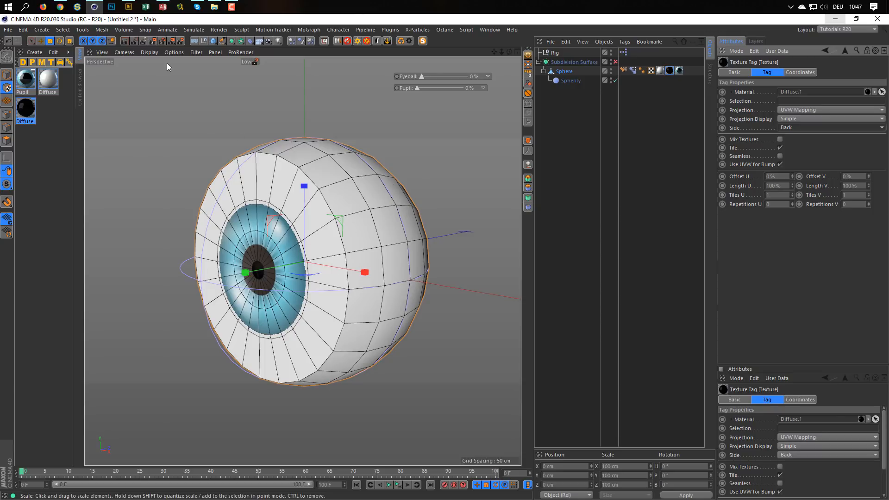
Preview the eye in an interactive render region while varying the Pupil slider between 0% and 100%
click(146, 51)
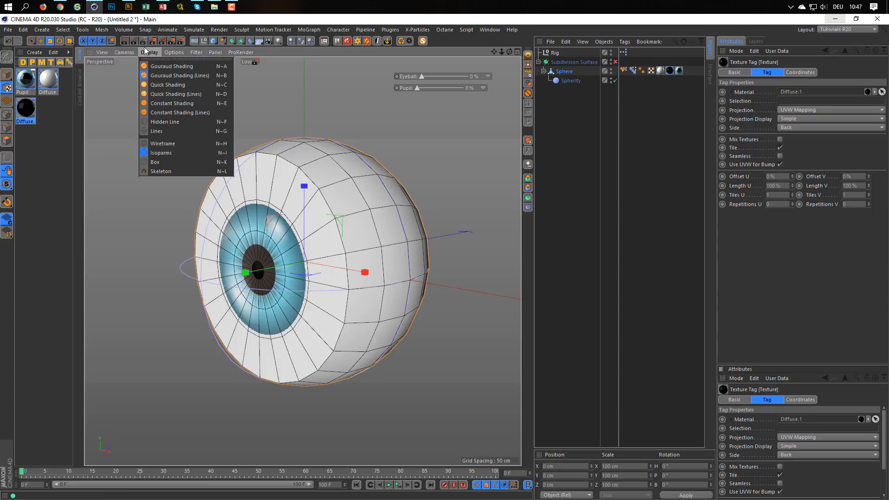
click(140, 39)
click(143, 41)
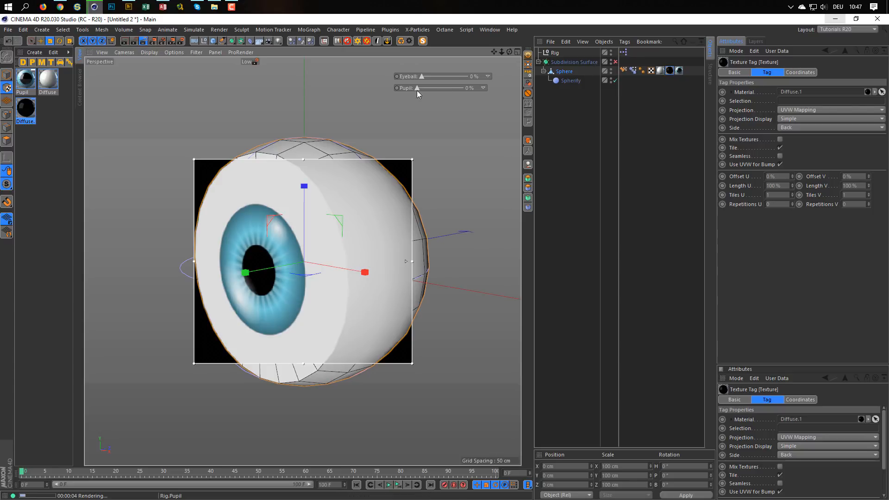
drag(417, 91, 467, 96)
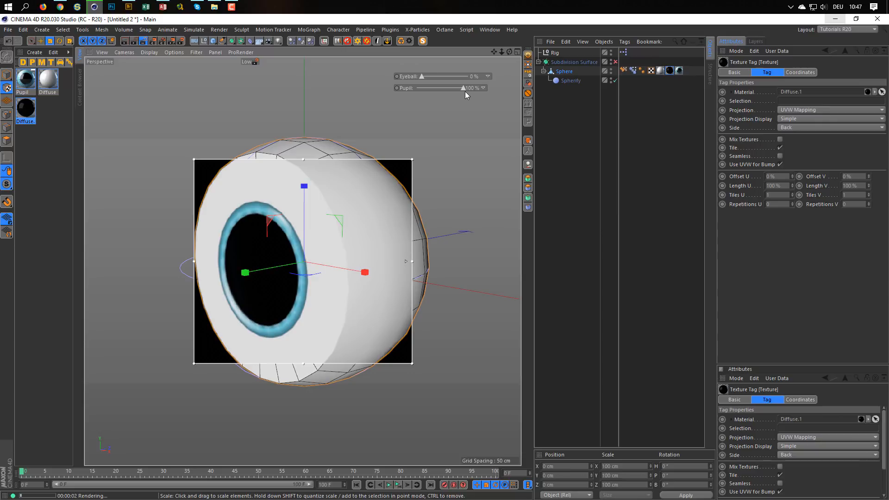
drag(464, 88, 417, 89)
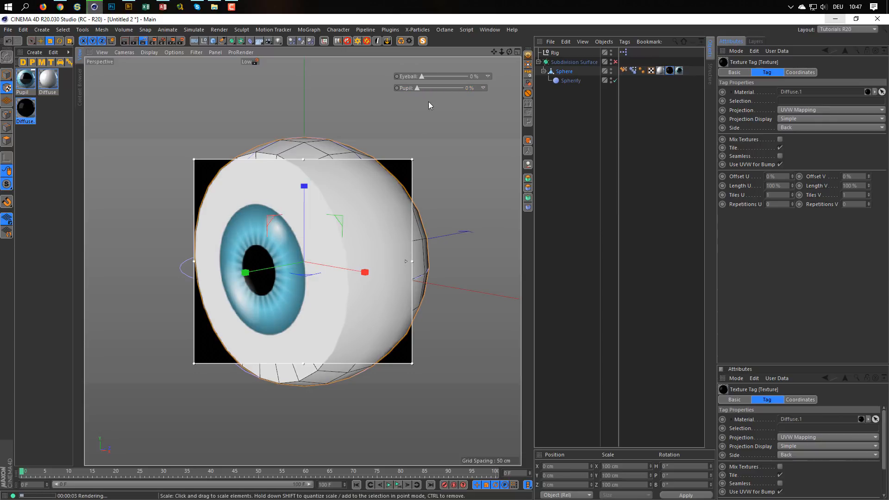
drag(426, 88, 471, 133)
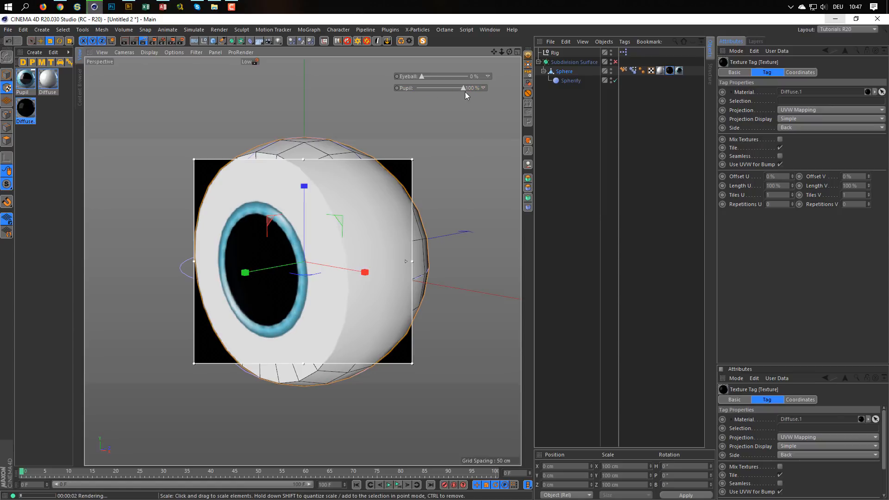
drag(465, 88, 382, 99)
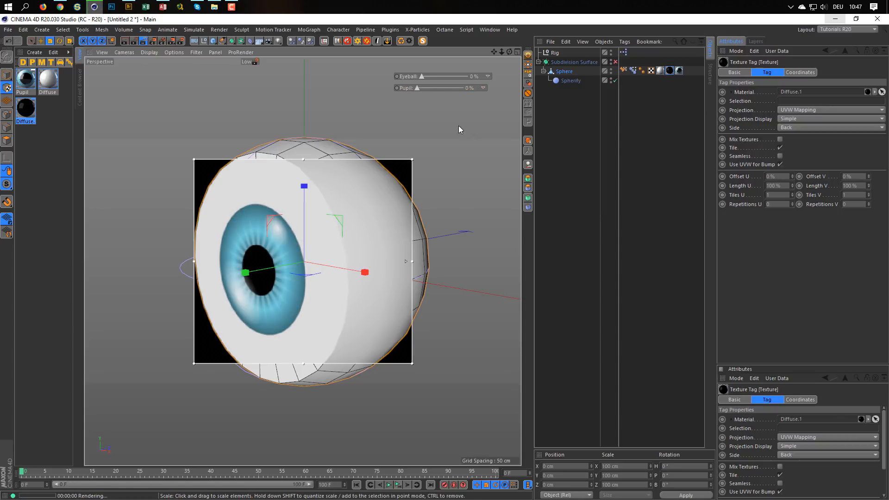
click(145, 40)
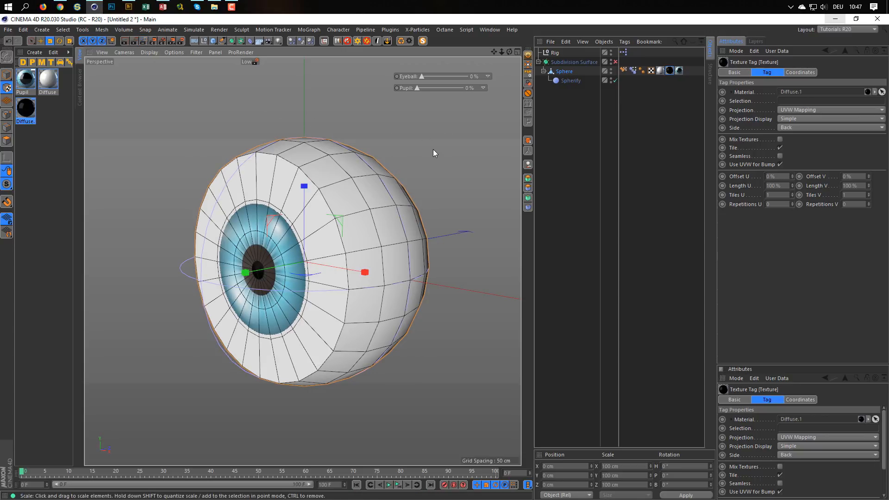
Enable the Subdivision Surface, display the view in Gouraud Shading without lines, and hide the Spherify deformer in the editor
click(614, 62)
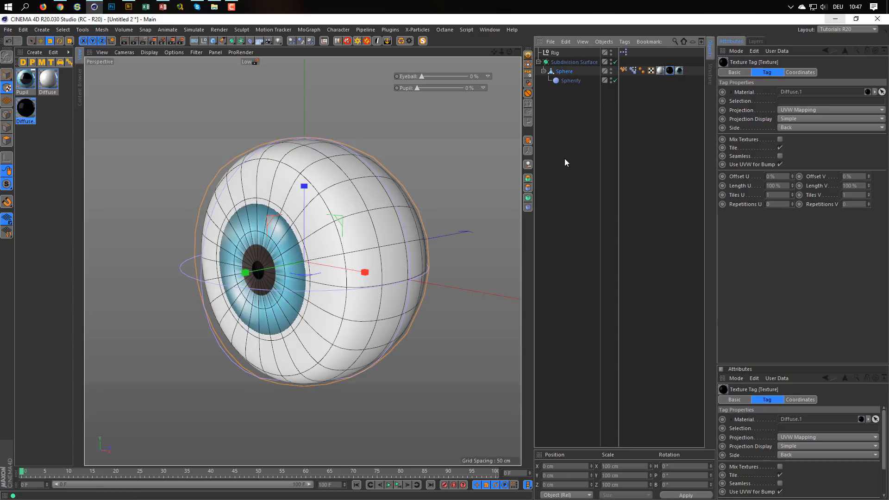
key(n)
key(a)
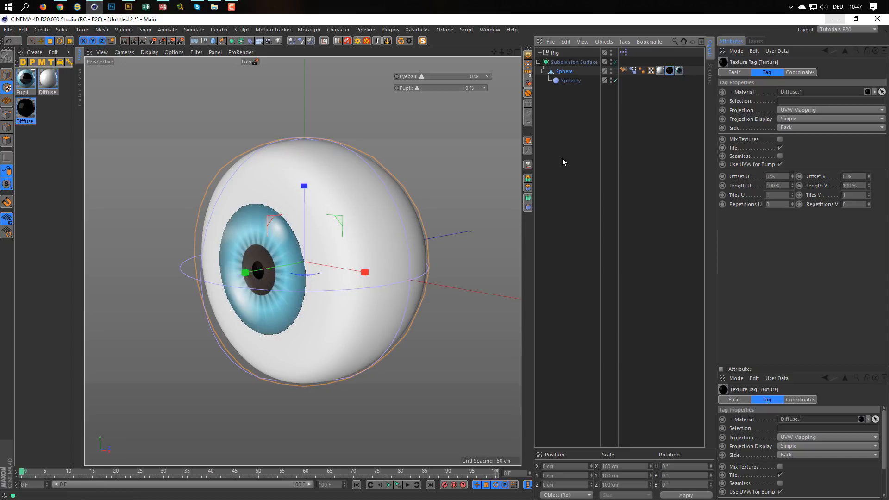
click(611, 78)
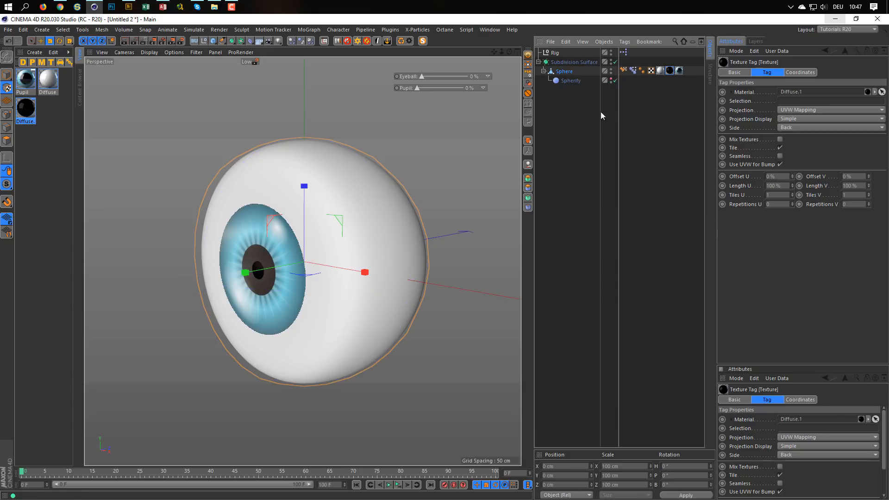
click(583, 169)
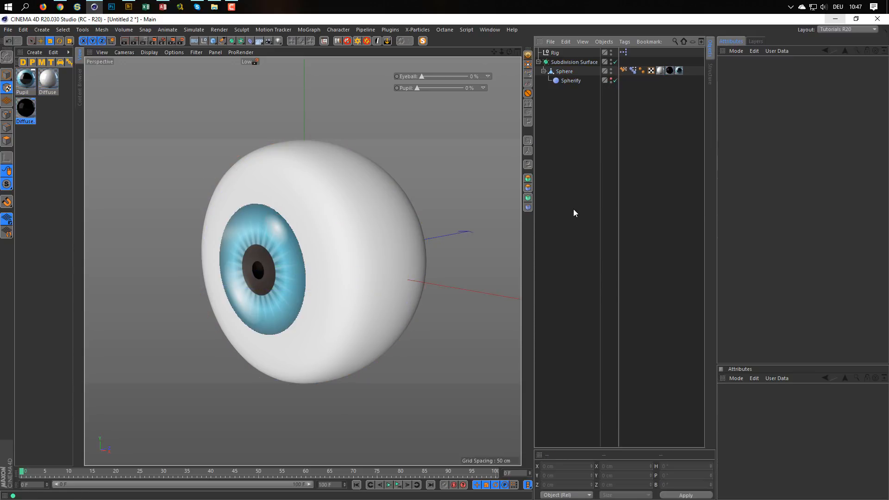
Check the smoothed eye from several angles with the Pupil and Eyeball sliders, leaving Eyeball at 100%
alt+drag(328, 247, 378, 185)
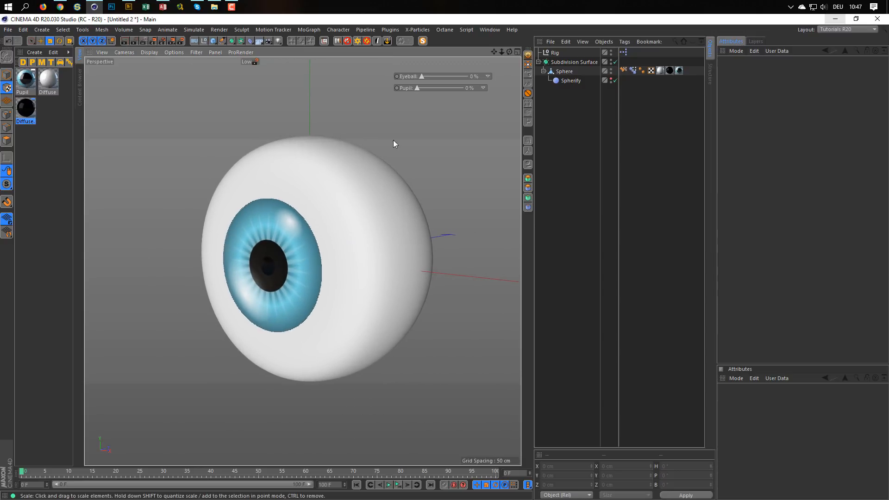
drag(416, 87, 481, 80)
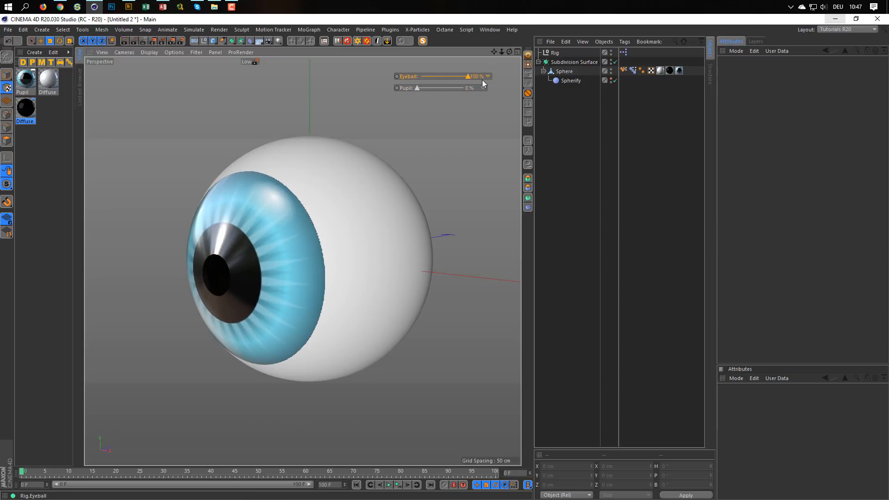
drag(417, 88, 395, 96)
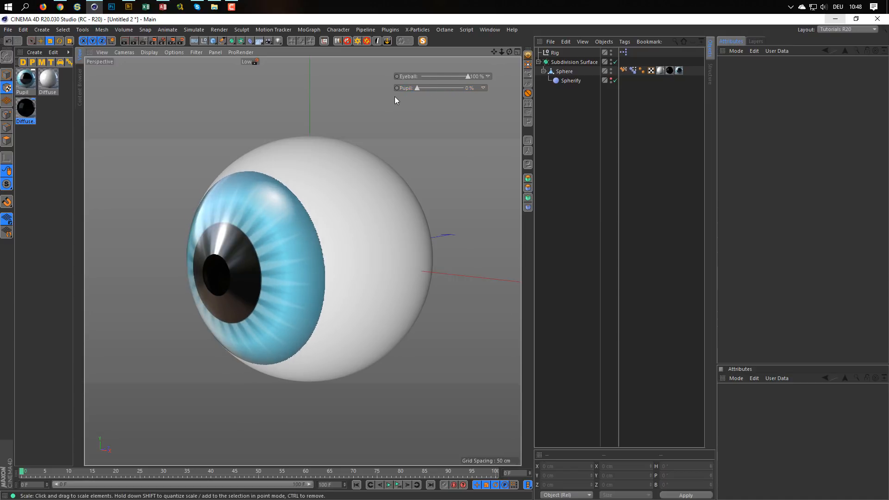
drag(468, 77, 400, 97)
alt+drag(326, 203, 405, 215)
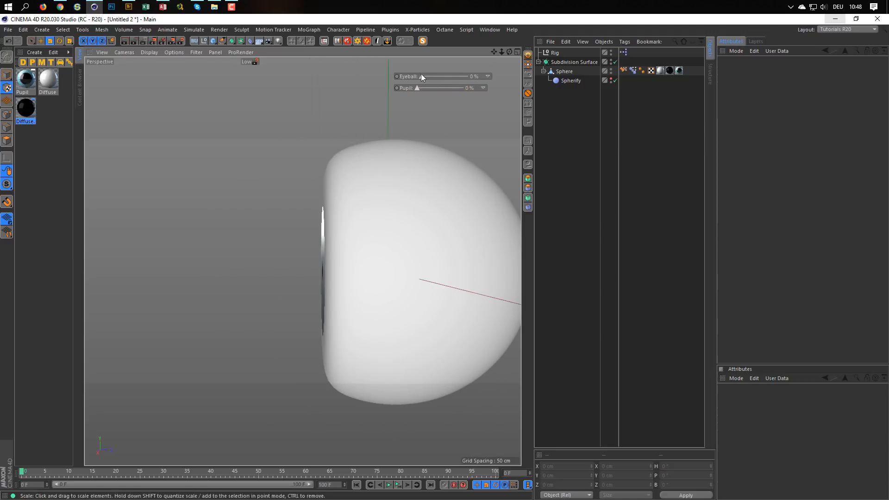
drag(421, 76, 500, 92)
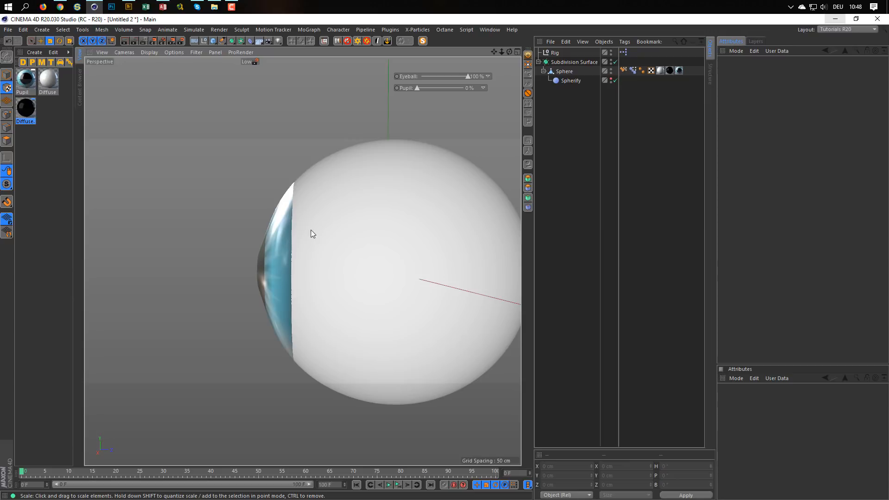
alt+drag(311, 233, 351, 207)
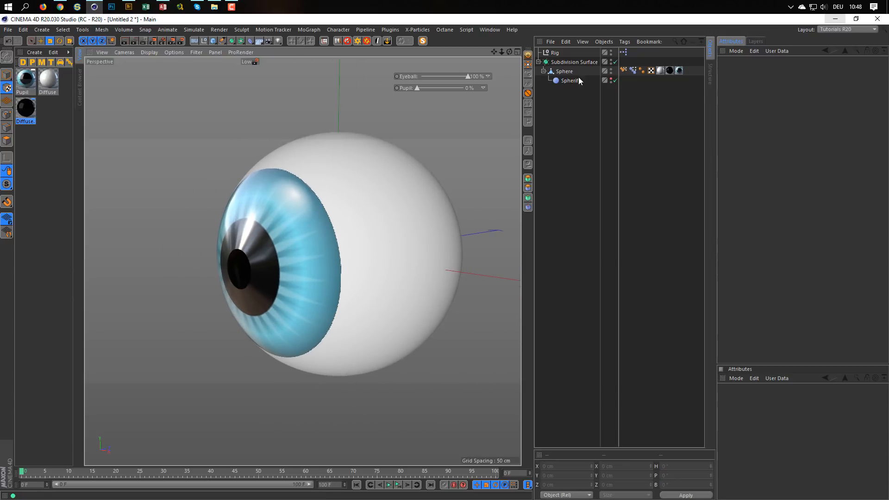
Turn off the Subdivision Surface and show the Sphere's edges around the iris in edge mode
click(614, 62)
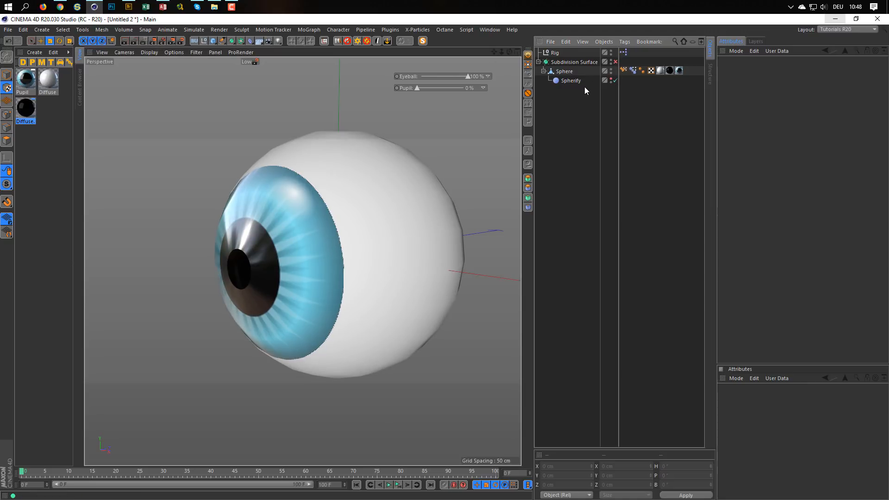
click(561, 73)
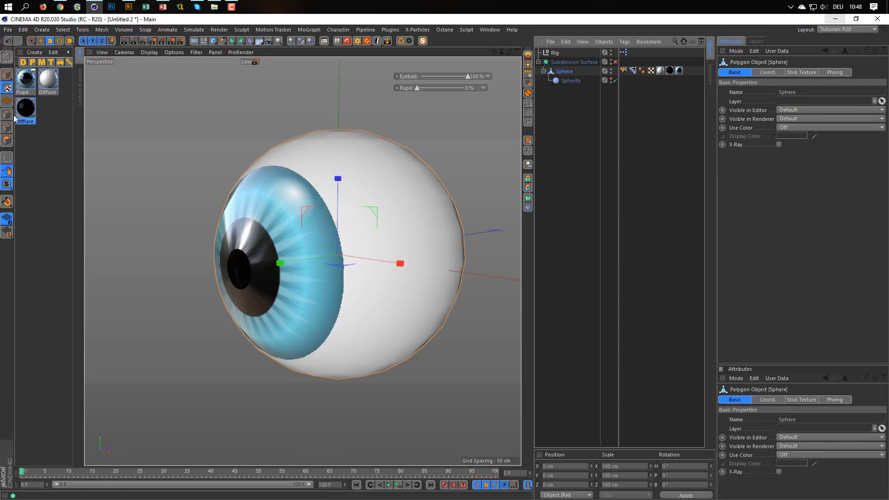
click(7, 127)
scroll(363, 274, up, 5)
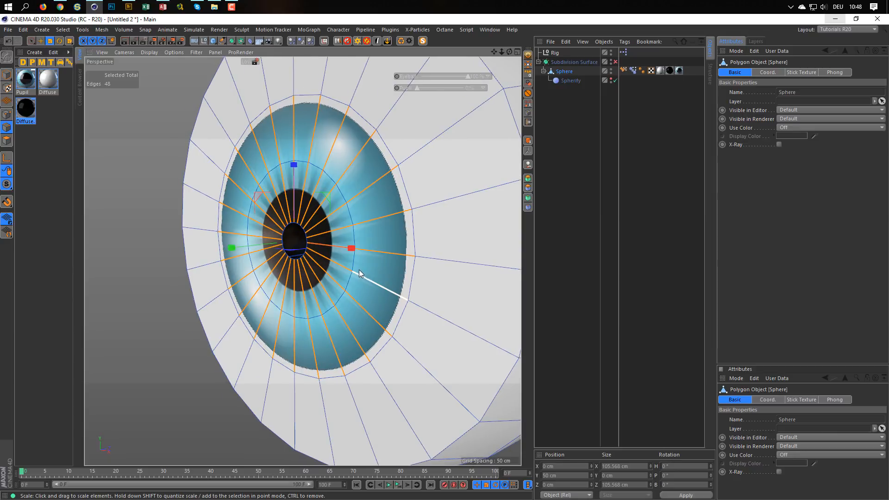
Try a Ring Selection of the radial edges around the pupil, undo it, and return to model mode
right_click(352, 266)
key(Escape)
key(u)
key(b)
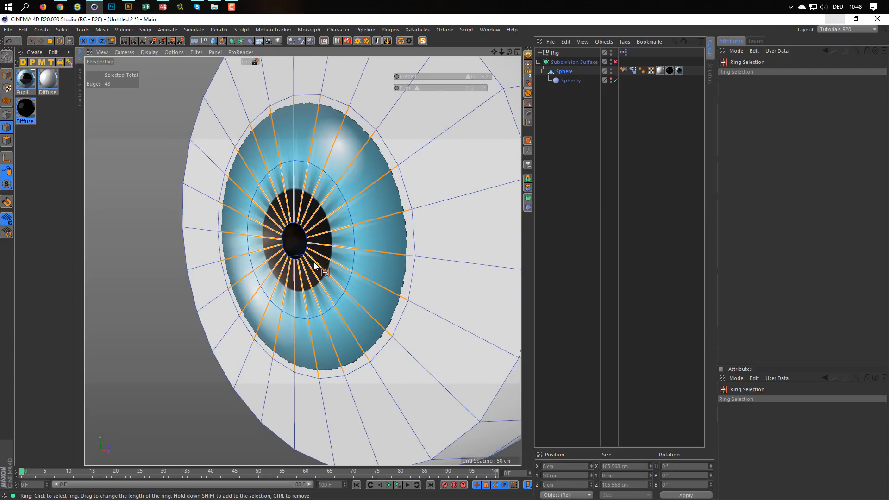
click(314, 262)
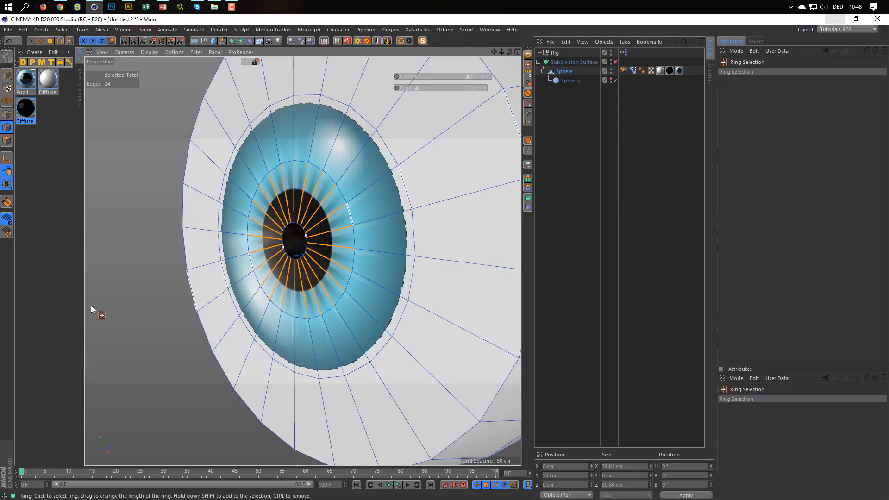
key(ctrl+z)
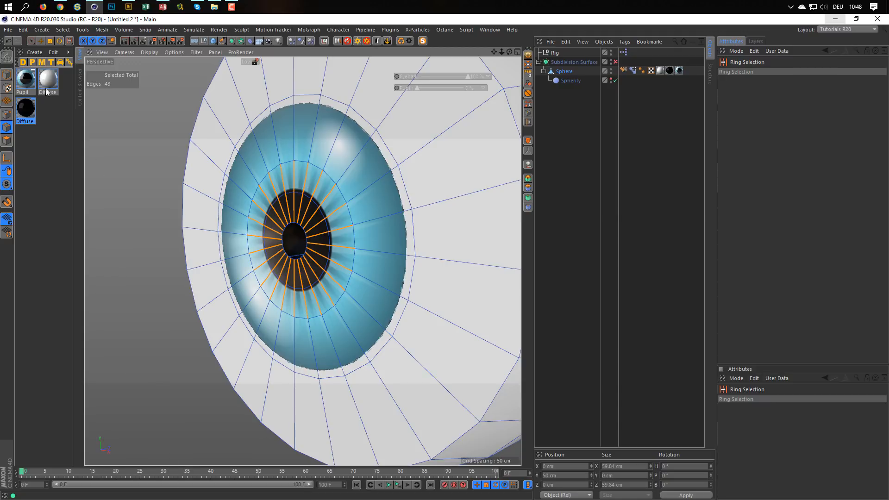
click(6, 74)
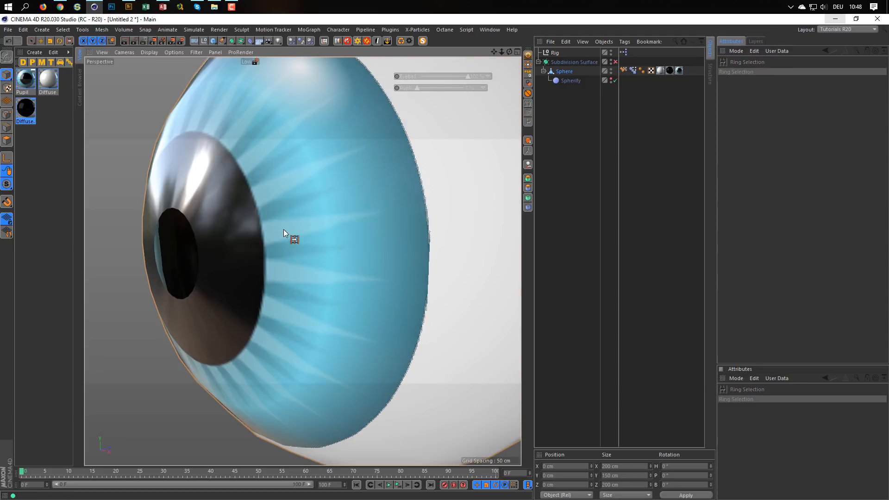
Enable the Subdivision Surface and check the eye from several angles with the Pupil and Eyeball sliders, leaving Eyeball at 32%
alt+drag(268, 259, 334, 287)
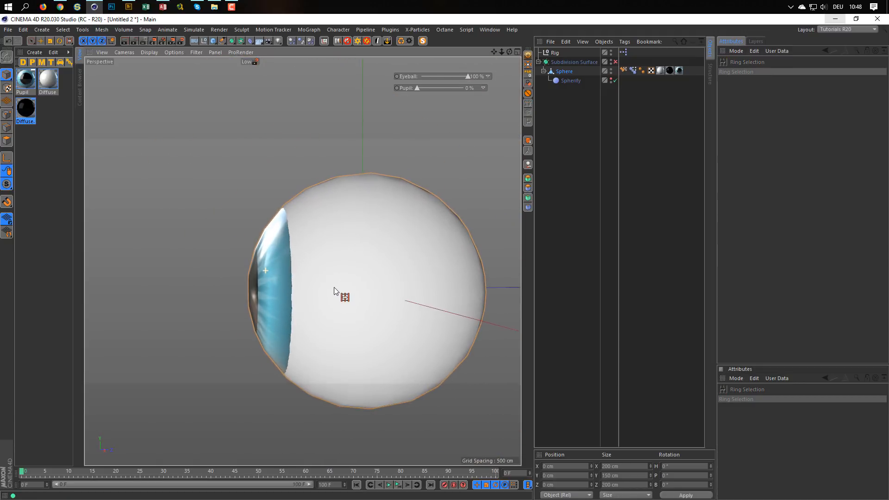
click(615, 63)
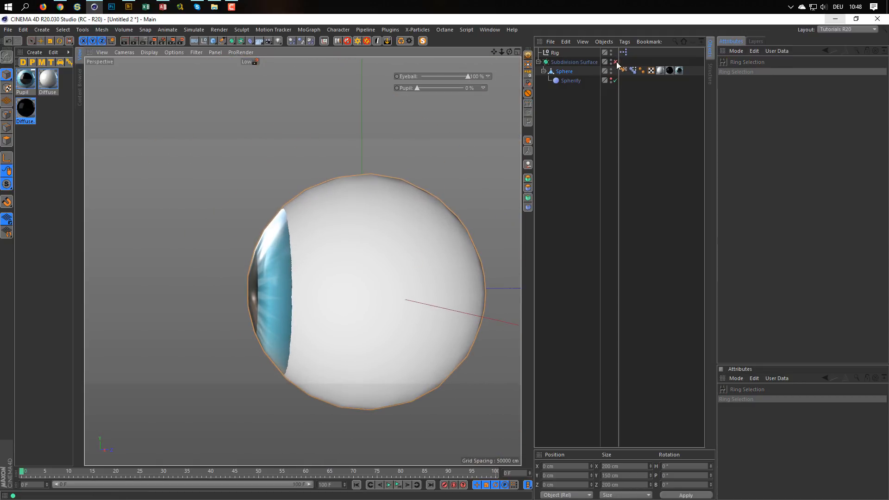
alt+drag(326, 210, 359, 240)
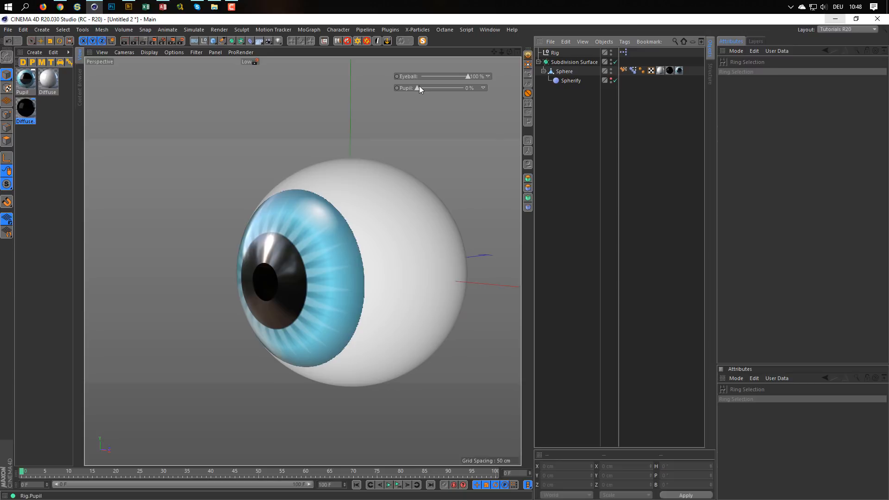
mouse_move(418, 88)
mouse_down()
mouse_move(469, 87)
mouse_move(409, 88)
mouse_up()
drag(465, 76, 418, 88)
alt+drag(352, 224, 404, 231)
mouse_move(422, 77)
mouse_down()
mouse_move(467, 77)
mouse_move(423, 90)
mouse_move(450, 90)
mouse_move(416, 89)
mouse_up()
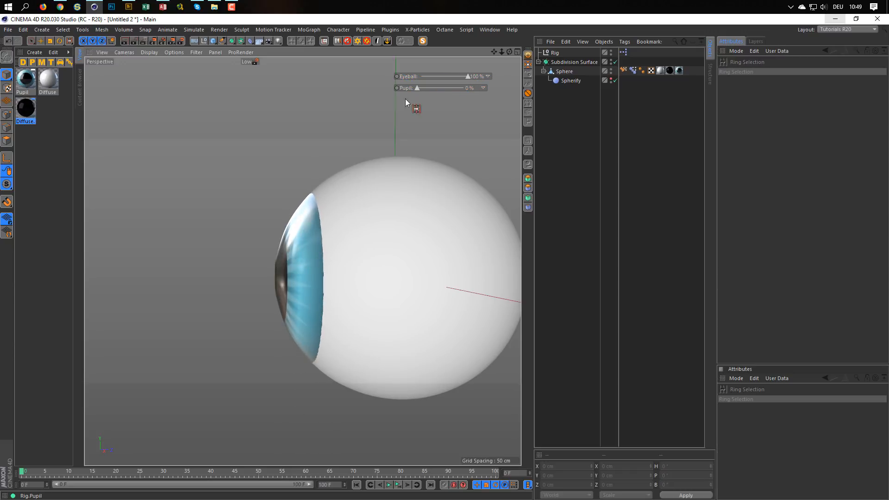
alt+drag(357, 190, 328, 230)
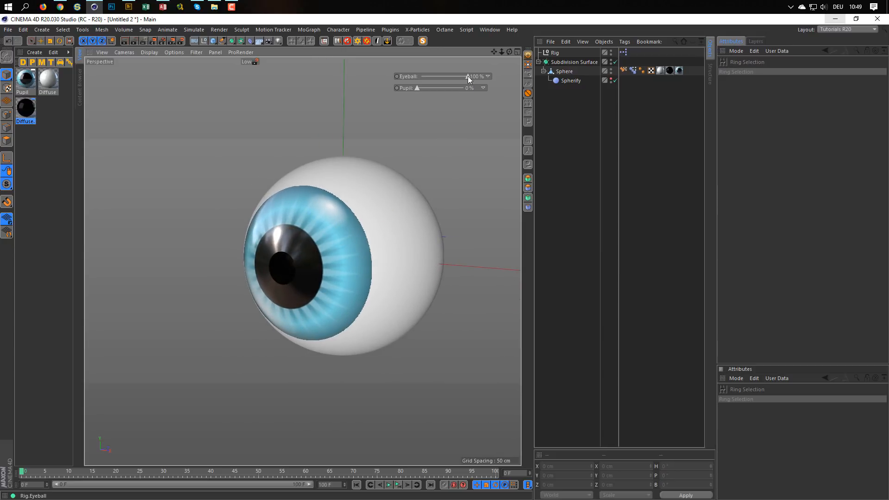
drag(468, 76, 436, 91)
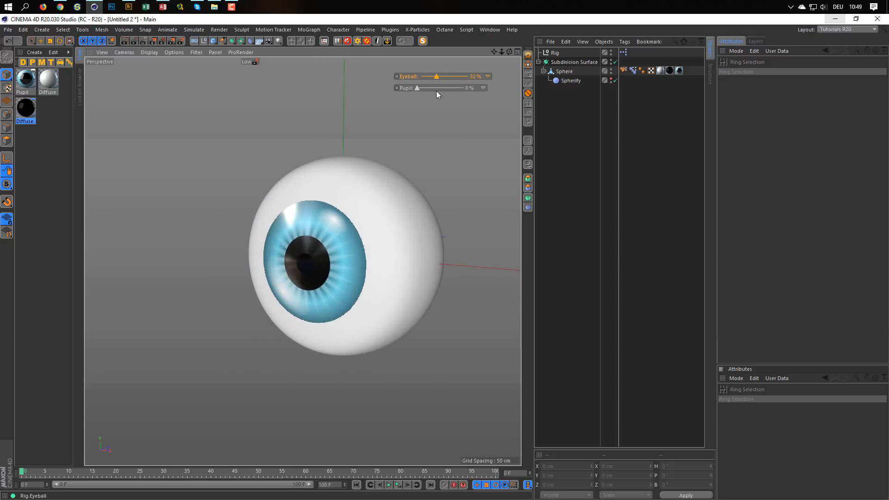
alt+drag(346, 237, 341, 219)
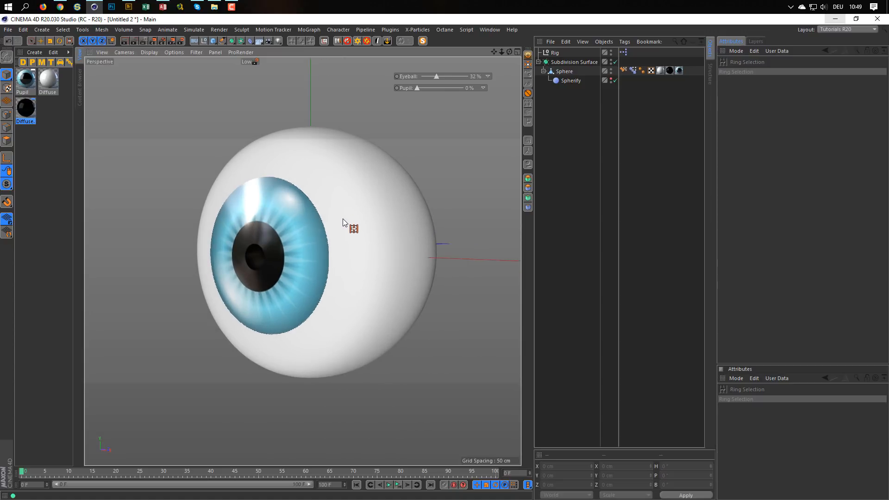
Preview the eye briefly with the Interactive Render Region, and display the viewport in Gouraud Shading with lines
click(144, 42)
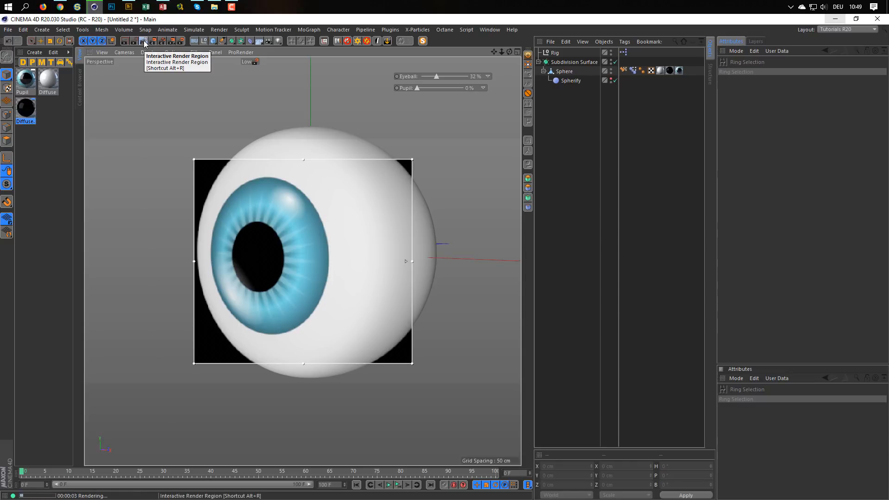
click(144, 40)
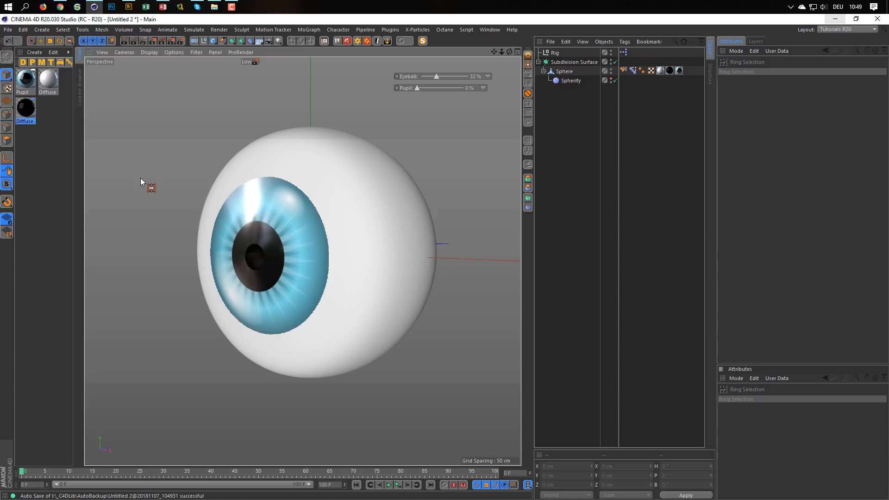
key(n)
key(b)
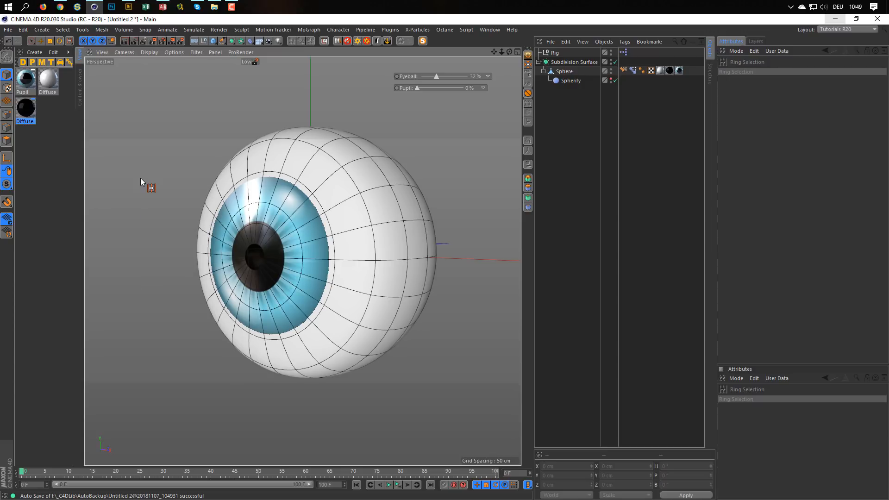
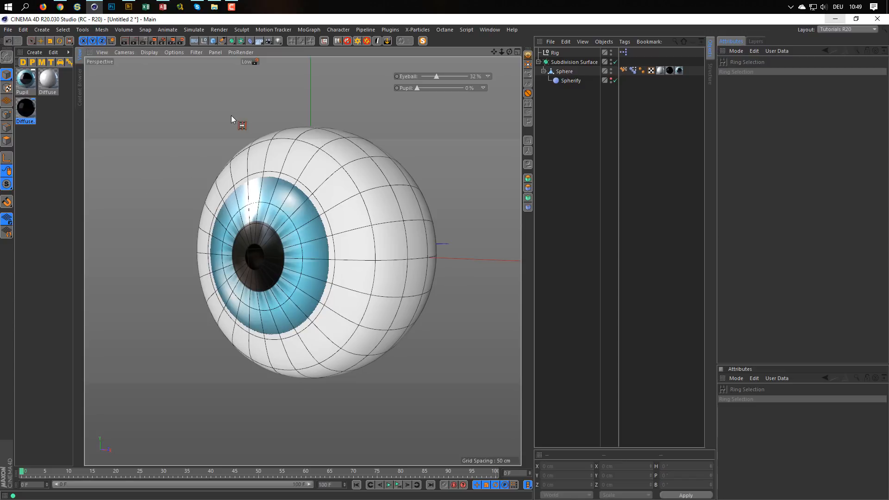
alt+drag(236, 176, 306, 241)
scroll(308, 241, up, 2)
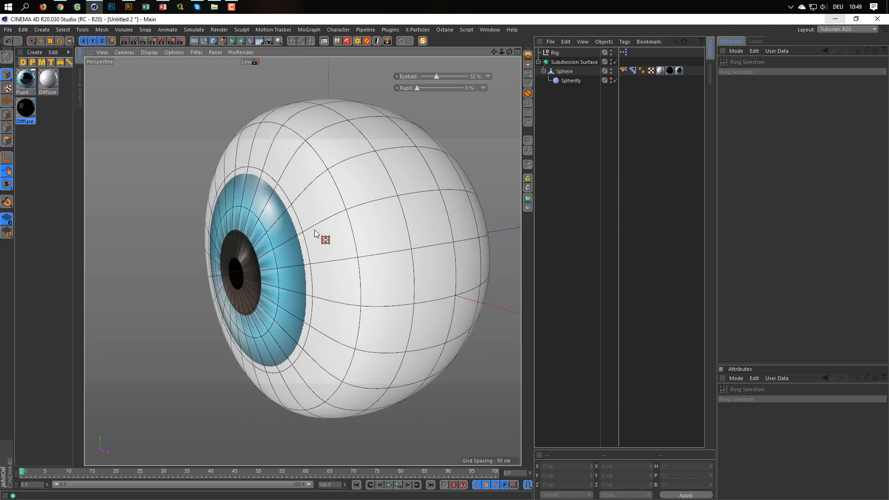
Turn off the Subdivision Surface and set the rig's Eyeball slider to 0%
click(615, 61)
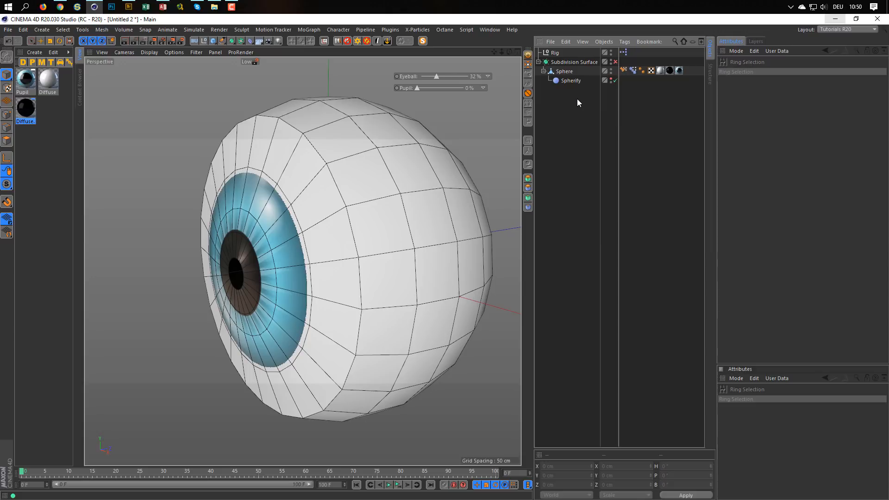
alt+drag(333, 198, 312, 200)
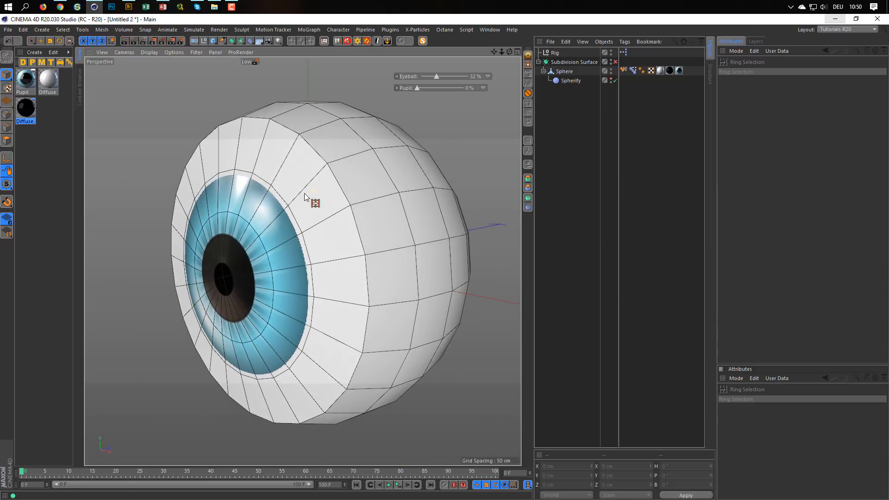
drag(436, 77, 385, 79)
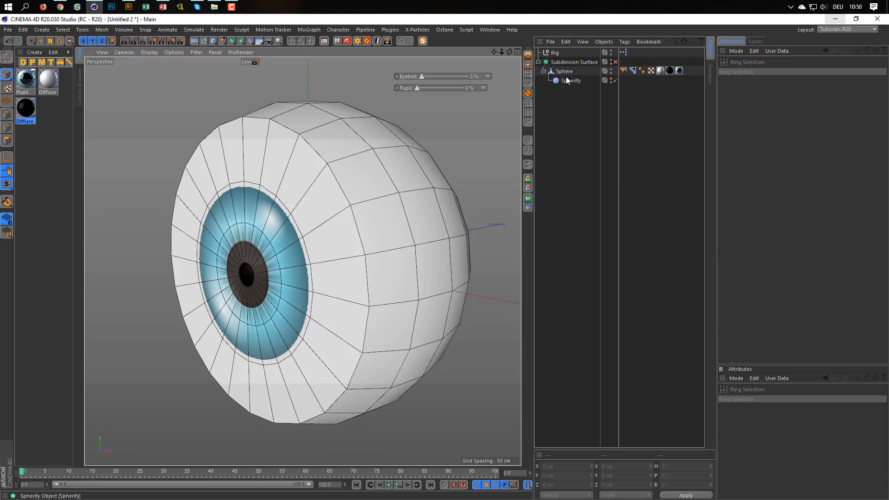
Add a second pose to the Sphere's Pose Morph tag and move the innermost pupil point ring inward along Y to about 30 cm
click(632, 71)
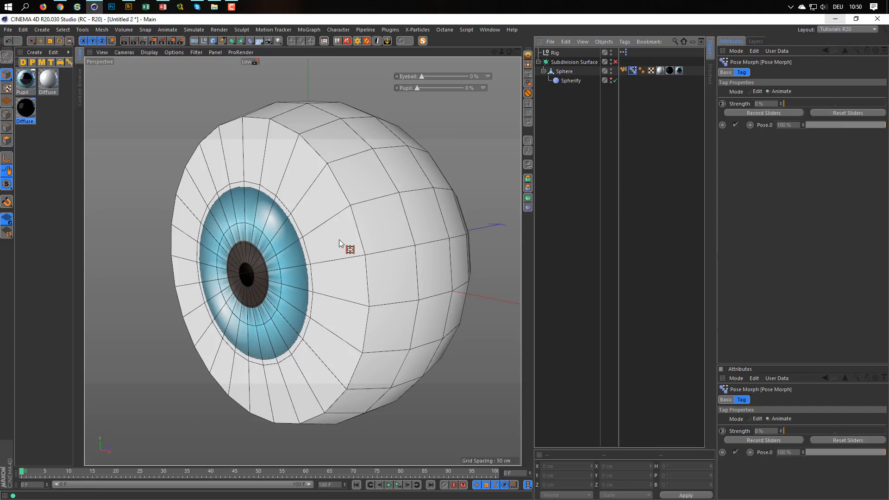
click(567, 70)
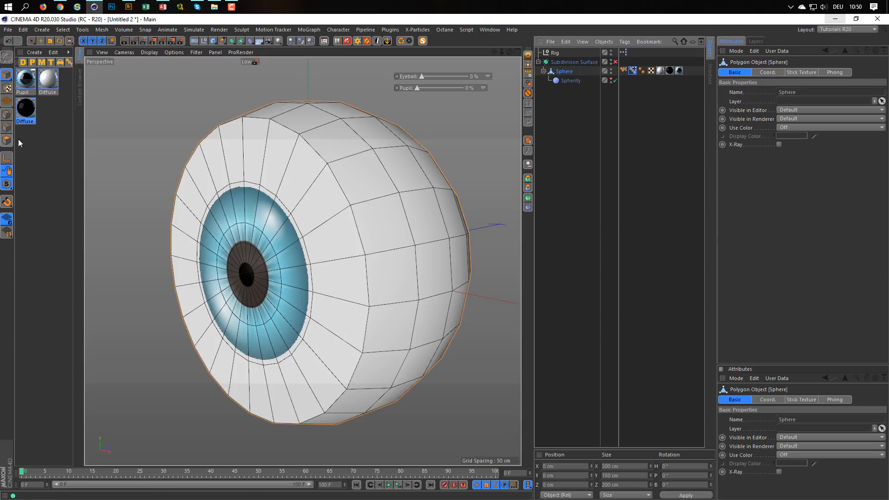
click(7, 114)
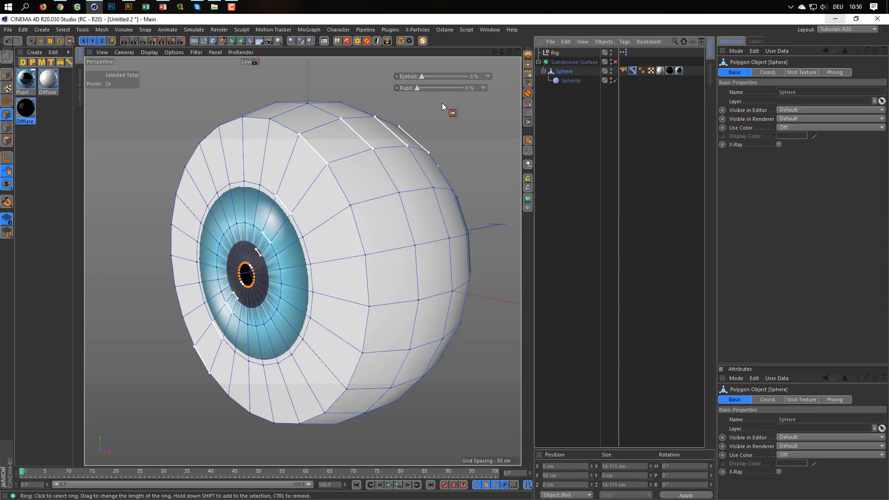
click(31, 41)
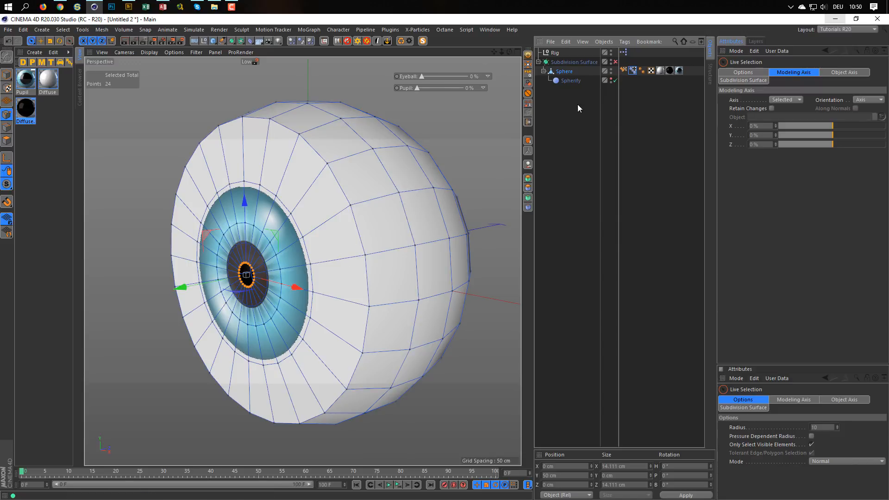
click(623, 70)
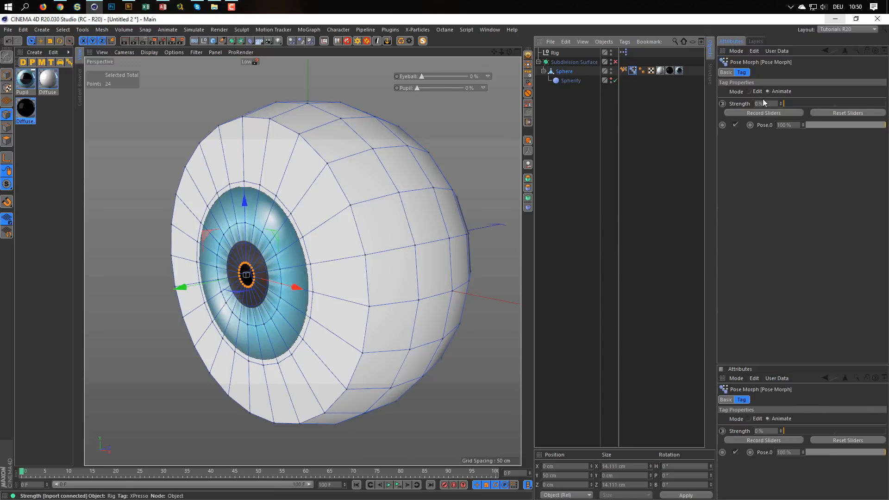
click(747, 91)
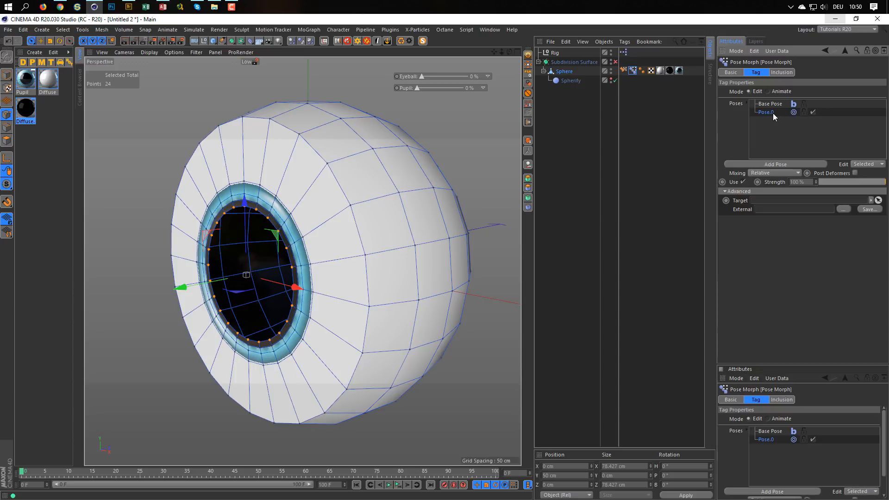
click(777, 165)
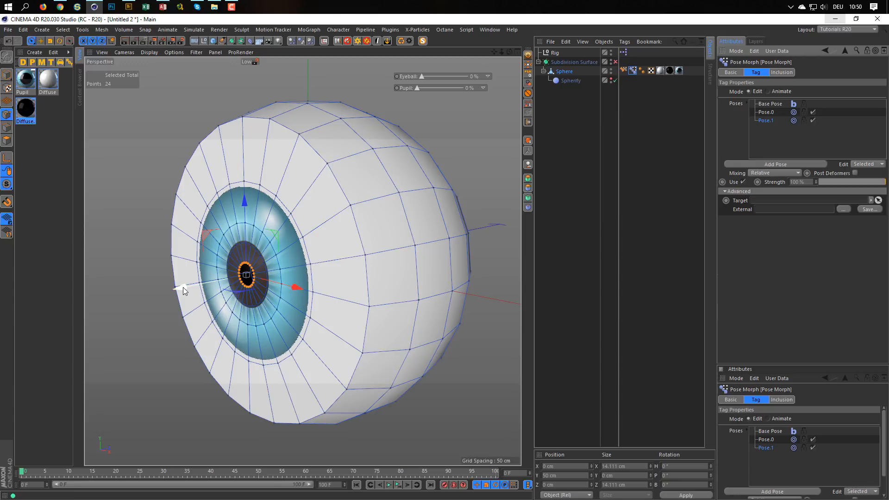
drag(182, 287, 214, 291)
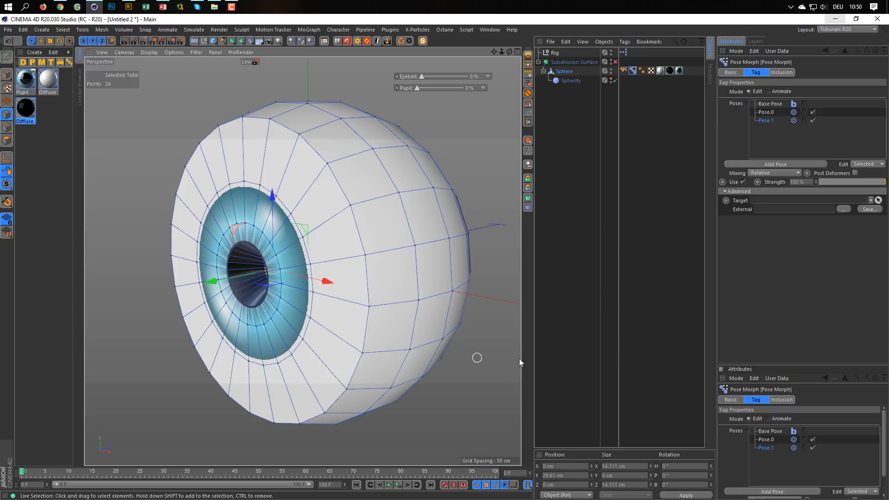
Set the new pose's strength to 0%, switch the Pose Morph tag to Animate mode, try its sliders and reset them
drag(881, 182, 799, 198)
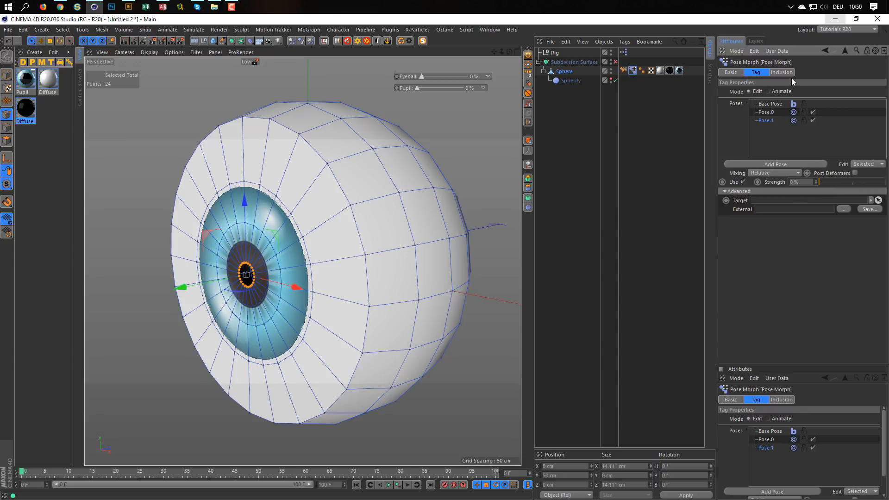
click(768, 91)
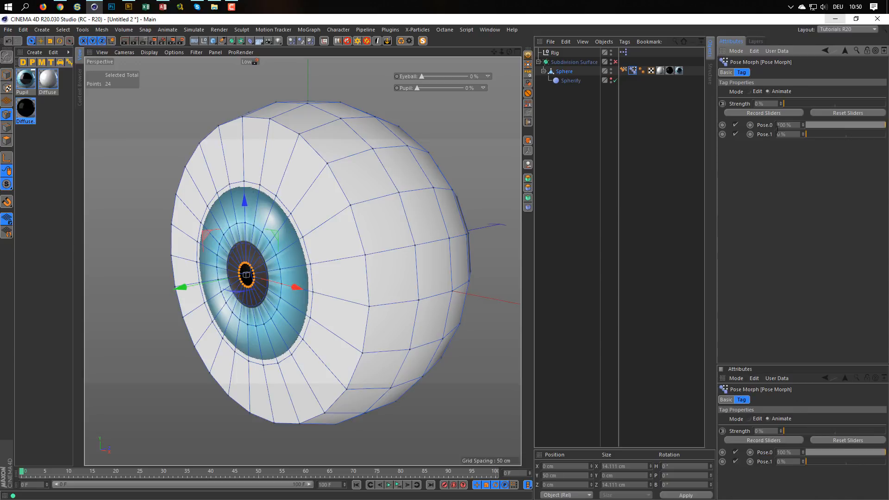
mouse_move(813, 133)
mouse_down()
mouse_move(888, 135)
mouse_move(803, 135)
mouse_up()
drag(794, 103, 887, 103)
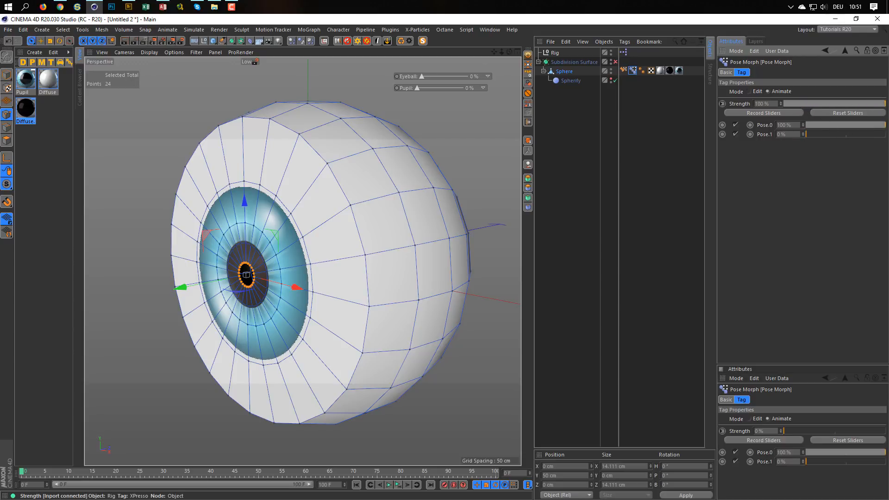
click(849, 112)
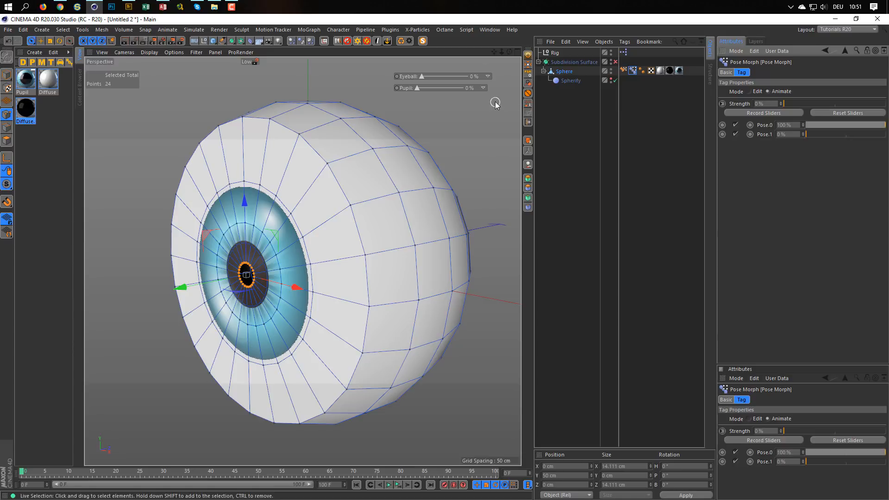
In the Rig's XPresso setup, disconnect Pupil from Pose Morph and remove the Pose Morph node's Strength port
double_click(623, 56)
drag(580, 49, 491, 186)
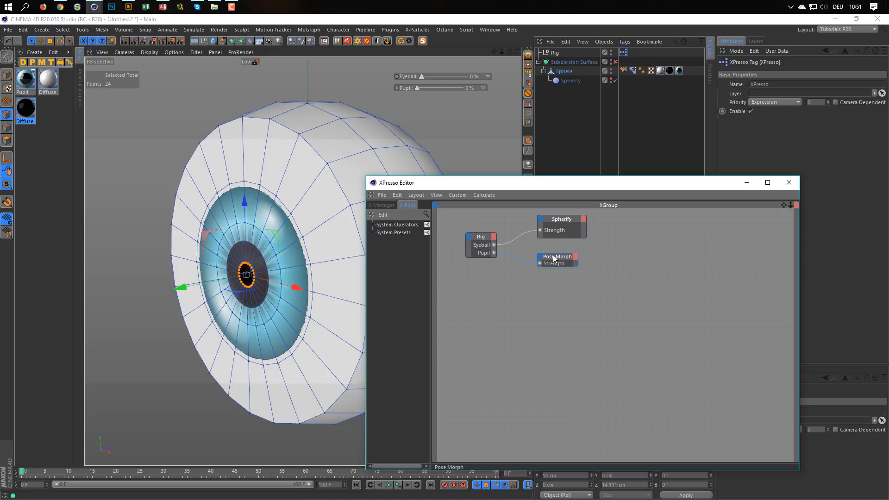
click(553, 259)
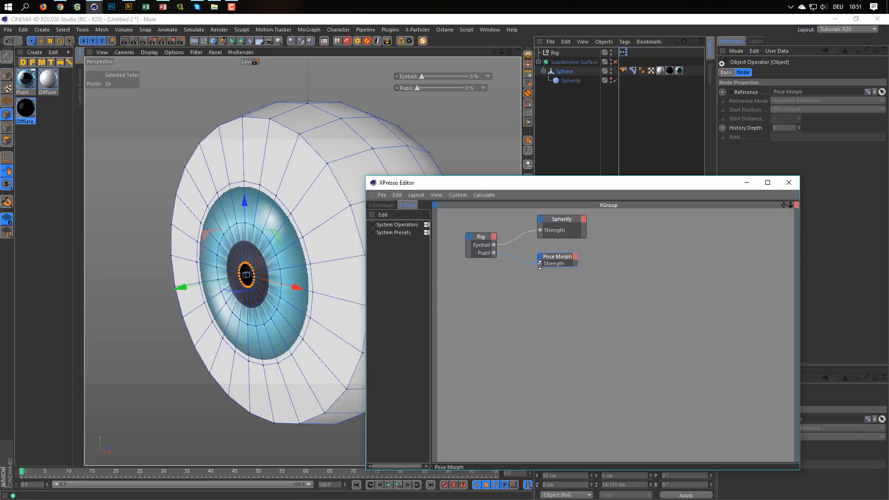
drag(540, 262, 532, 263)
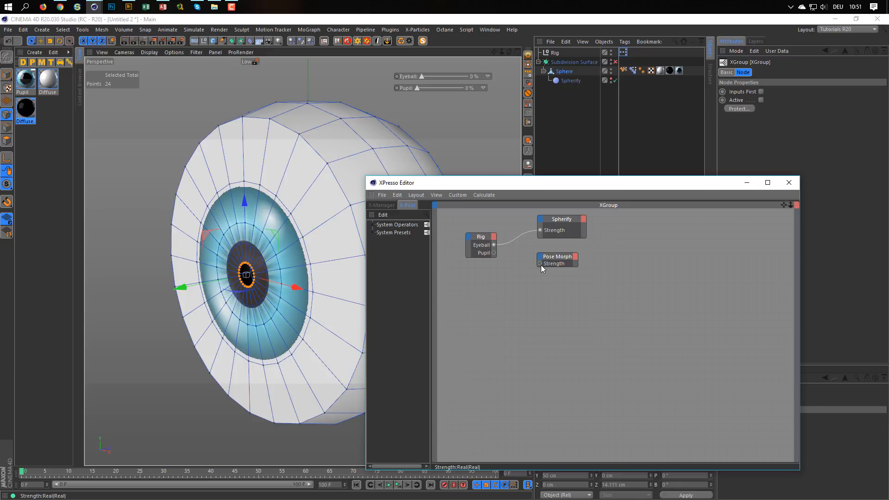
click(546, 263)
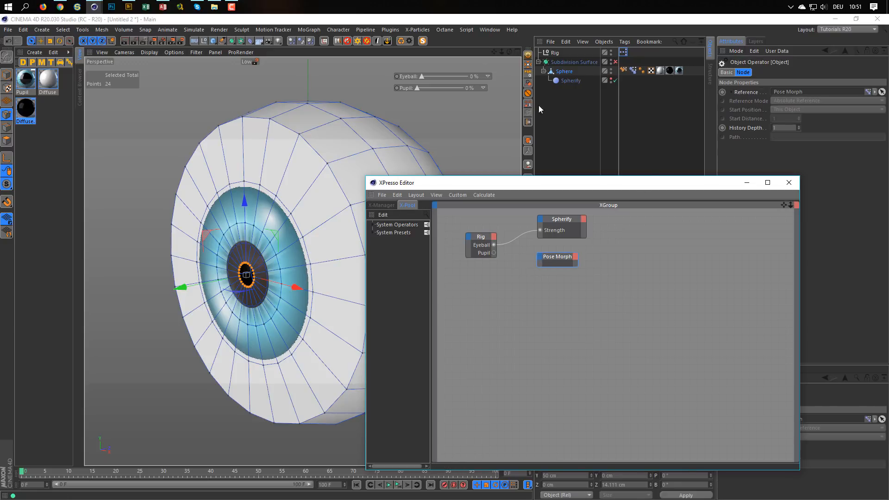
Set the Pose Morph tag's overall Strength to 100% and Pose.0 to 0%
click(633, 71)
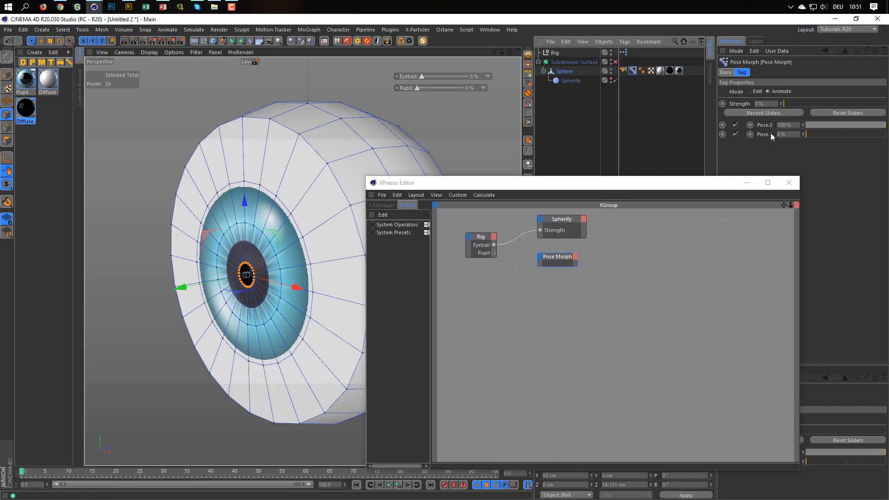
drag(790, 103, 784, 138)
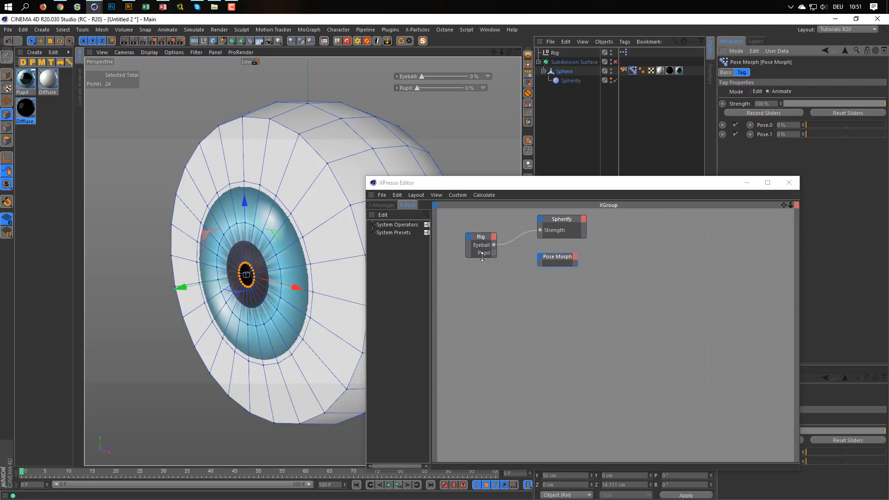
Enlarge the Rig node, add a Pose.0 Strength input to the Pose Morph node and connect Pupil to it
drag(482, 257, 482, 288)
click(481, 283)
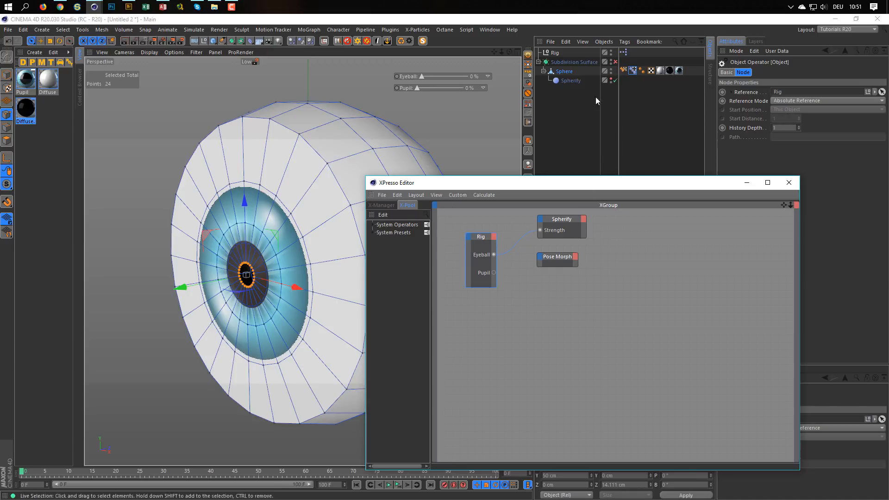
click(757, 120)
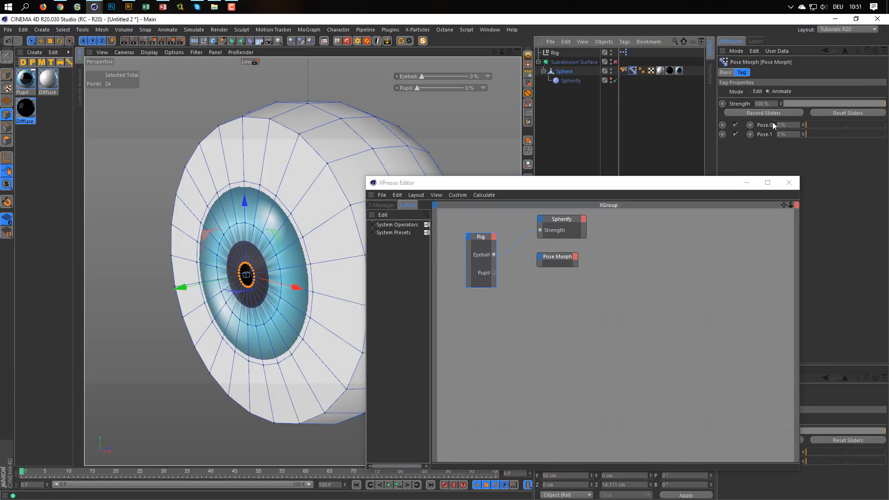
drag(764, 126, 551, 258)
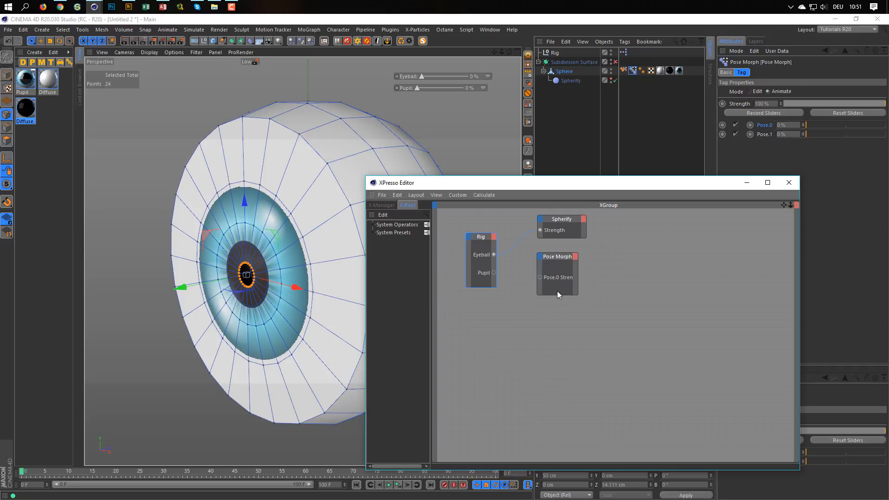
click(557, 285)
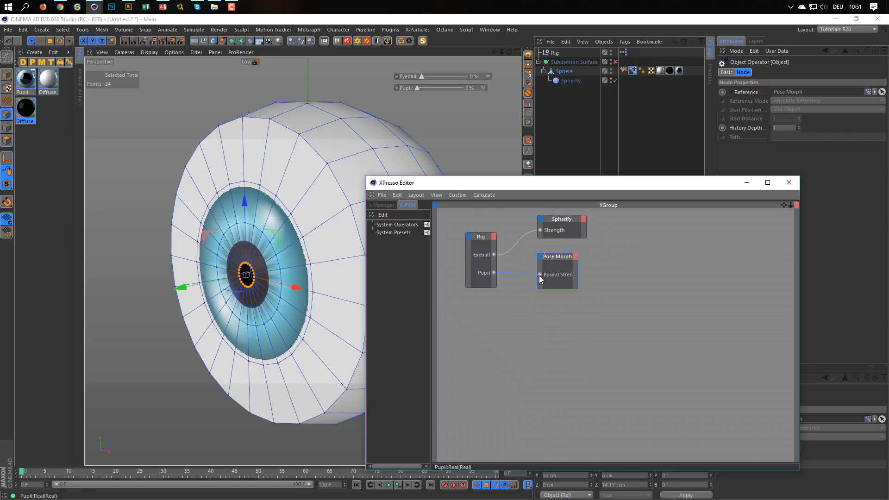
drag(421, 88, 394, 91)
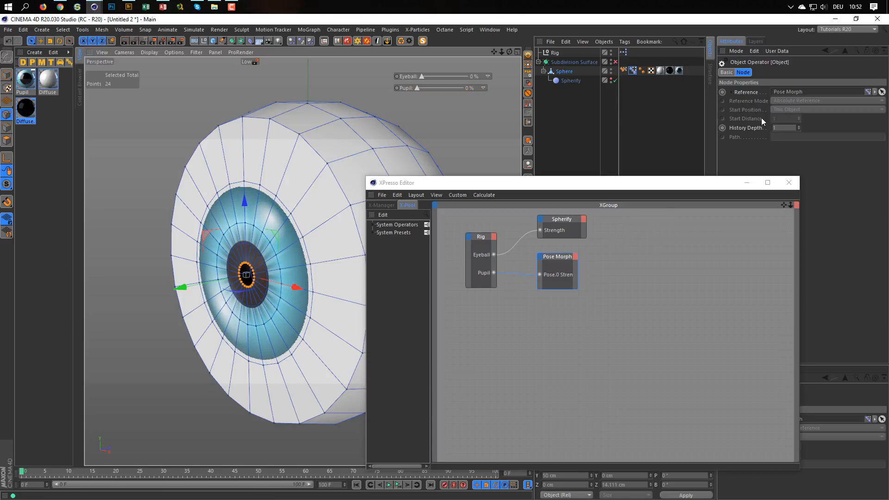
Add the Pose Morph tag's Pose.1 strength as a second input on the Pose Morph node
click(632, 70)
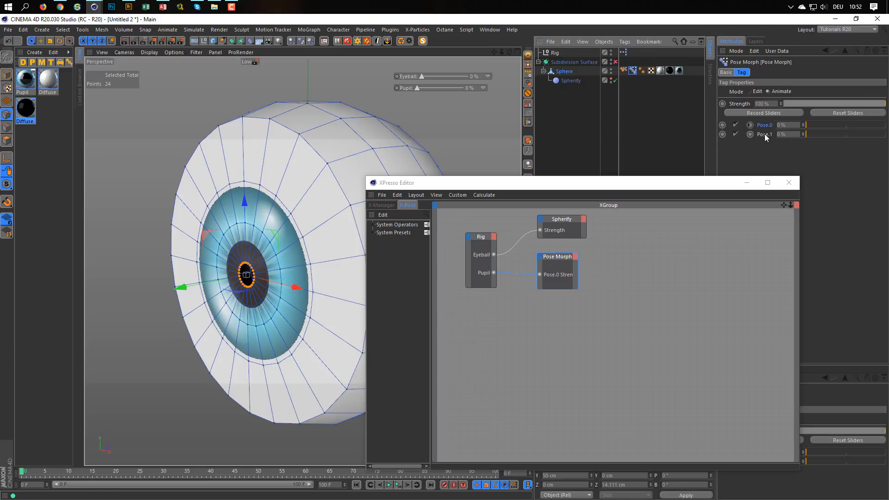
drag(765, 134, 539, 256)
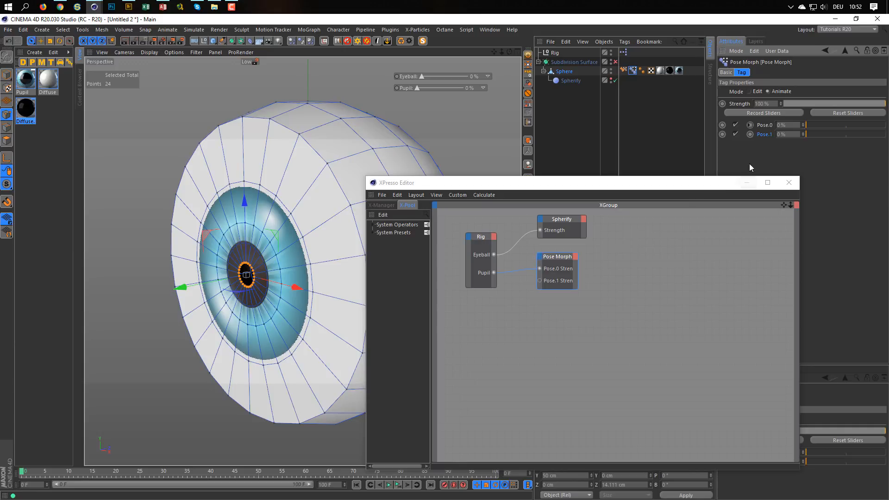
right_click(765, 133)
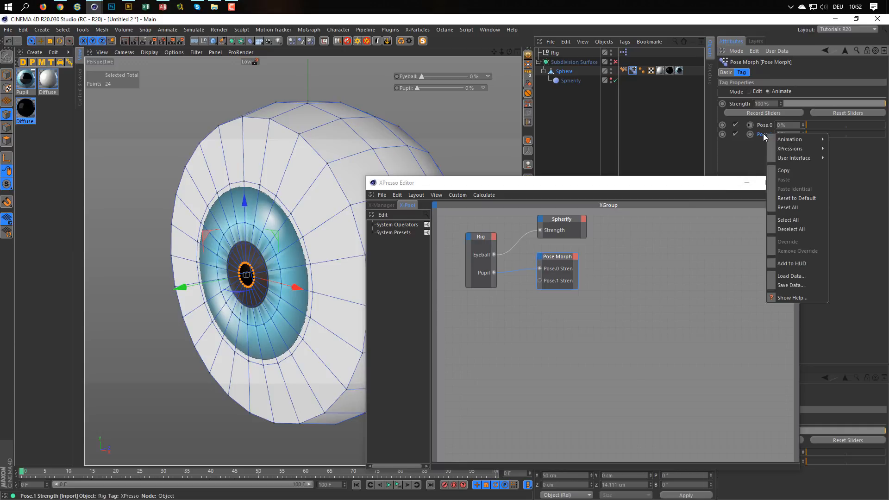
key(Escape)
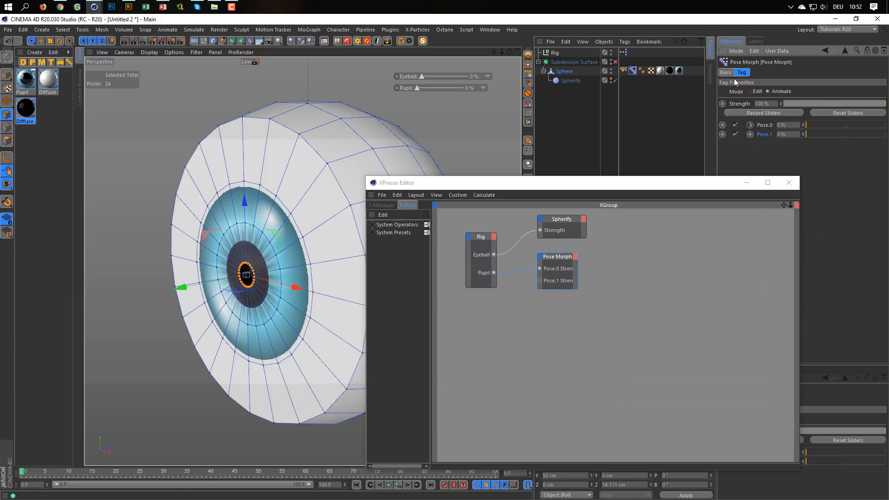
Duplicate the Pupil entry in the Rig null's user data and name the copy Shift
click(560, 52)
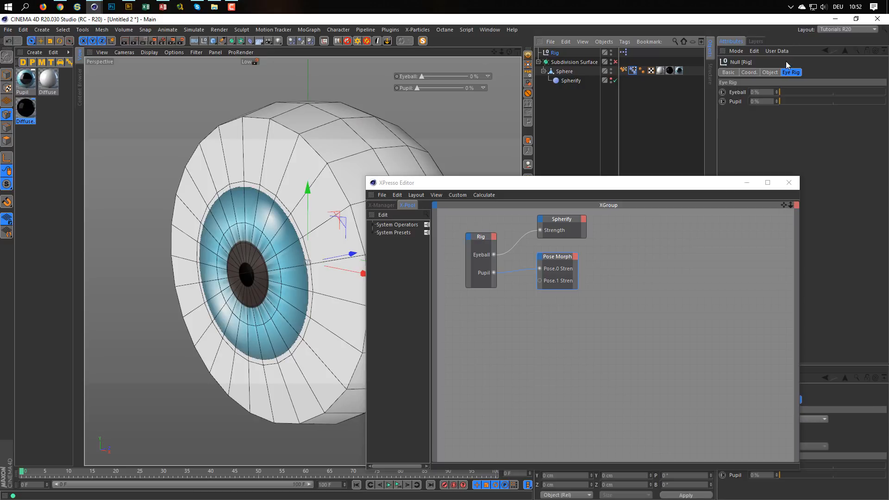
click(778, 51)
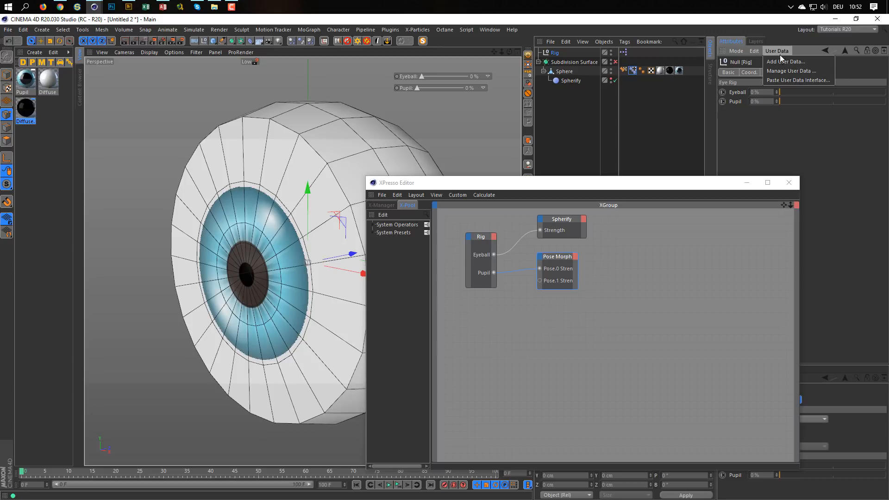
click(781, 62)
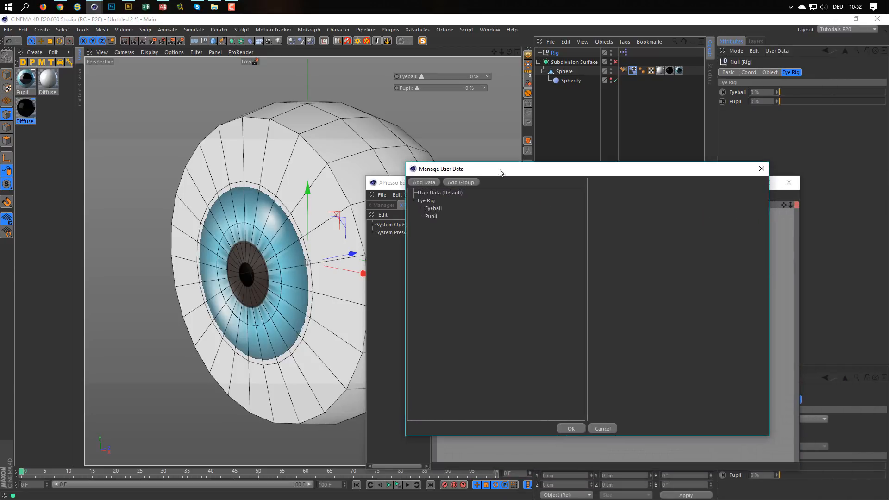
click(419, 210)
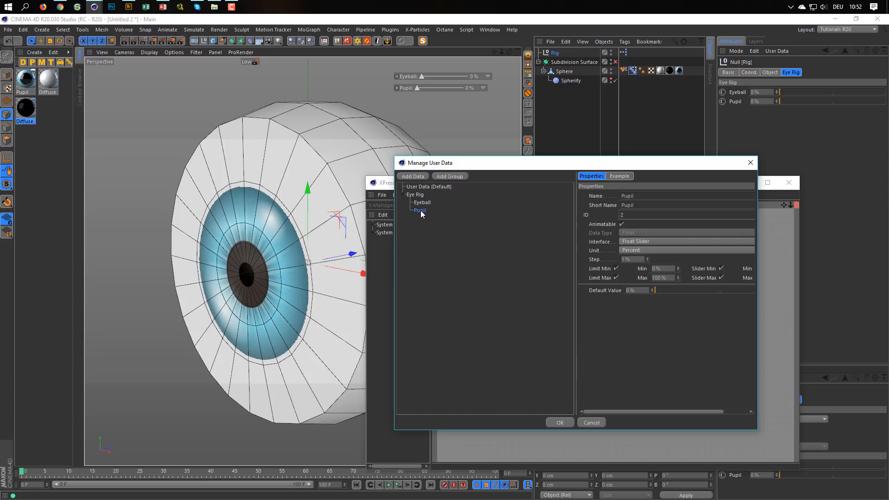
ctrl+drag(420, 212, 421, 221)
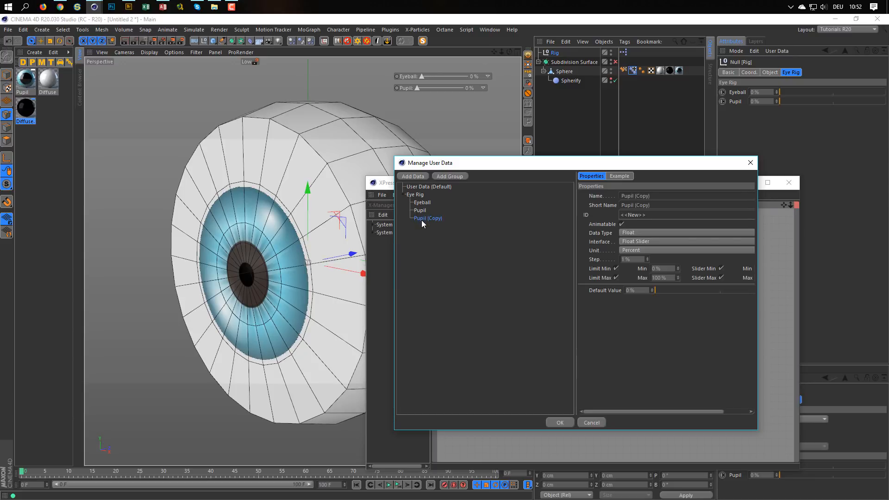
click(676, 196)
text(Shift)
click(621, 368)
click(560, 421)
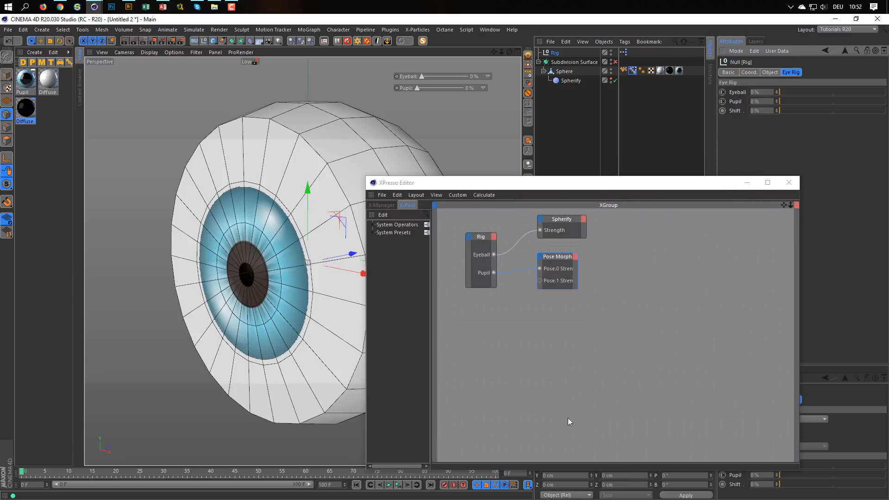
Add a Shift output to the Rig node and connect it to the Pose.1 Strength input of Pose Morph
click(733, 110)
drag(495, 237, 495, 237)
drag(493, 278, 540, 281)
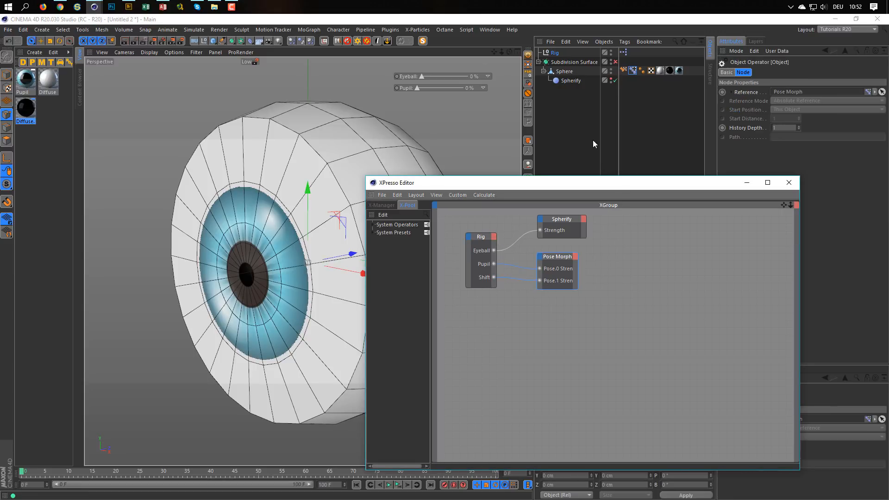
Place the Rig's Shift slider in the viewport under Pupil, labelled only Shift and set to show Always
click(548, 52)
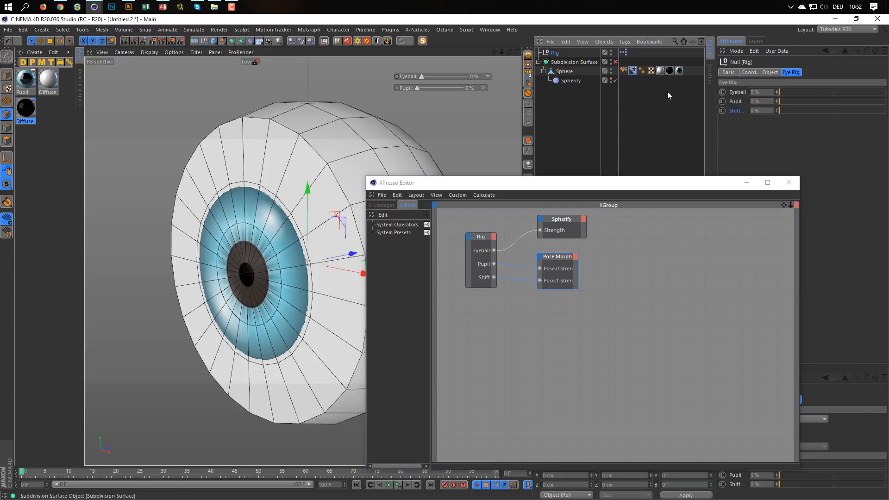
drag(781, 111, 405, 102)
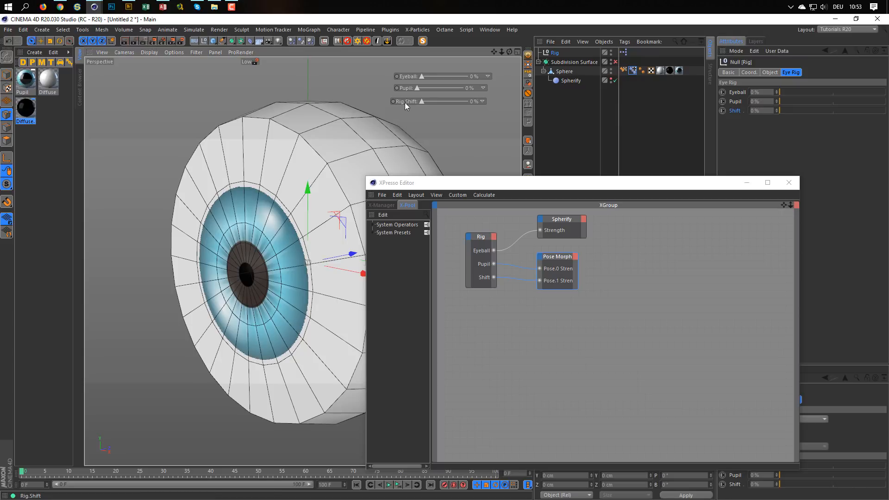
right_click(404, 101)
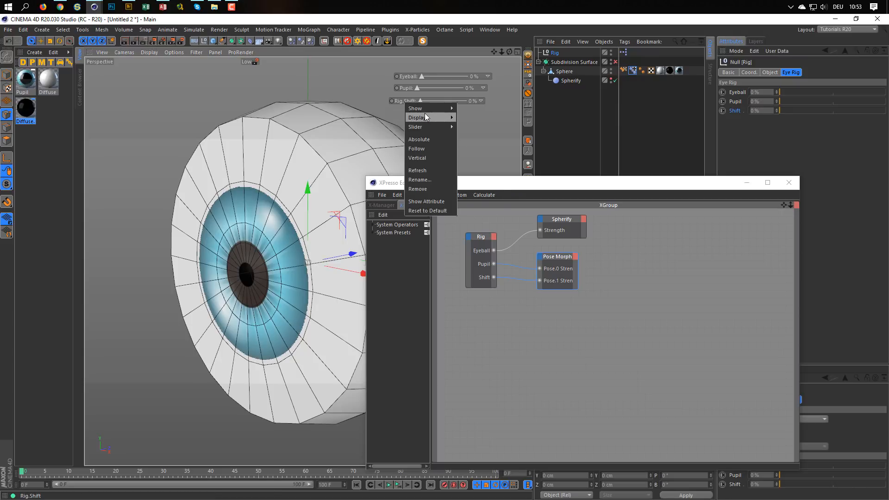
mouse_move(419, 118)
click(472, 118)
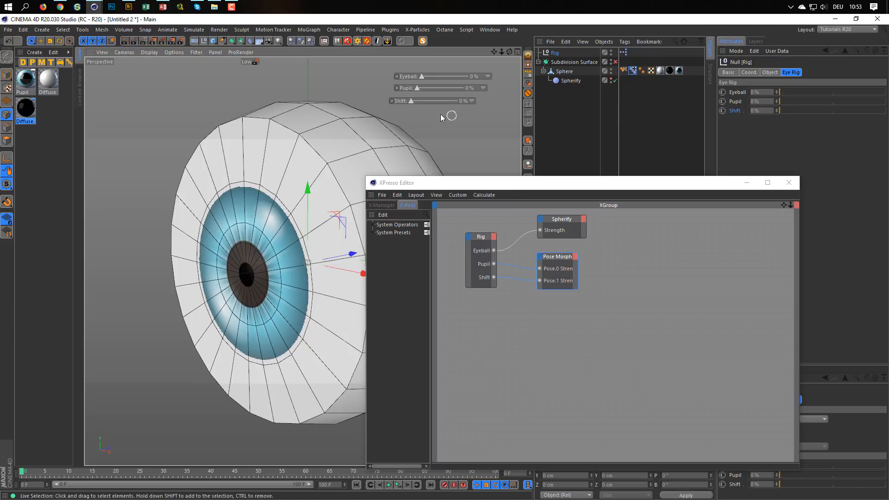
right_click(405, 101)
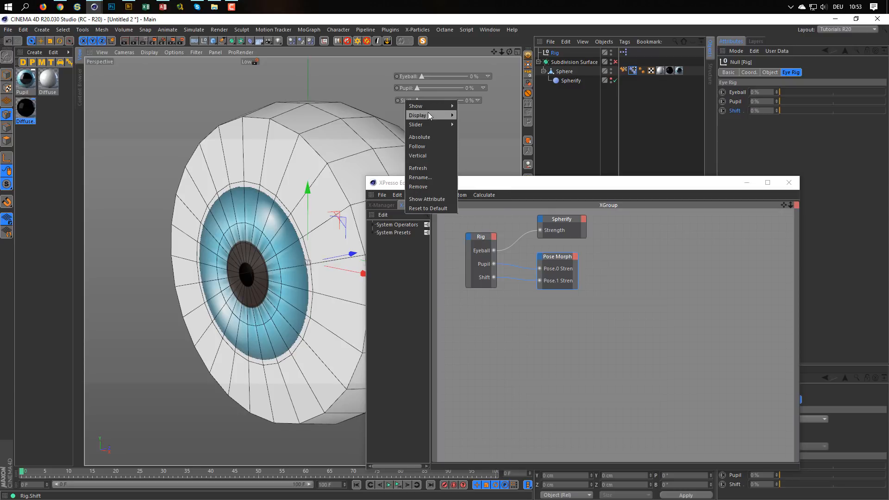
mouse_move(434, 106)
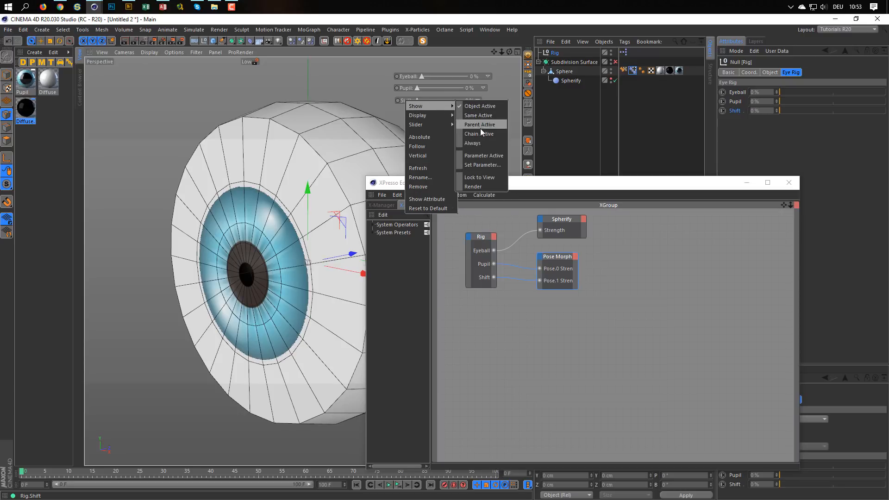
click(479, 142)
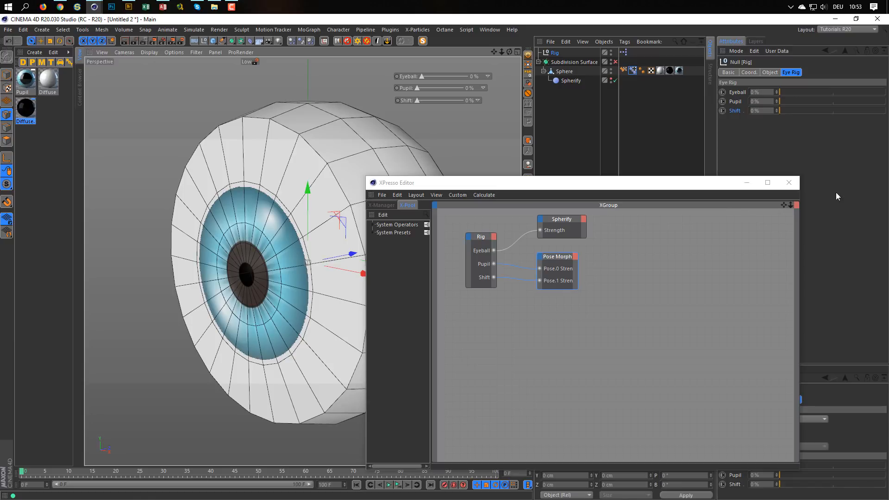
Close the XPresso Editor and enable the Subdivision Surface
click(796, 184)
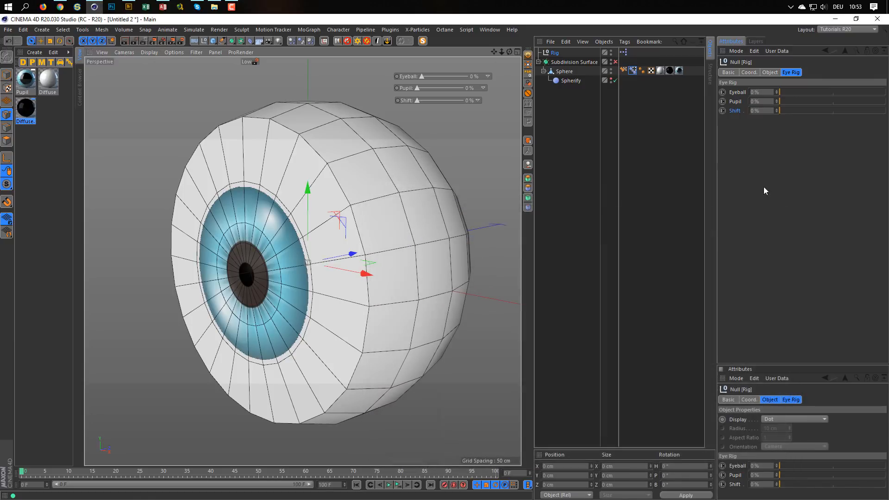
click(615, 62)
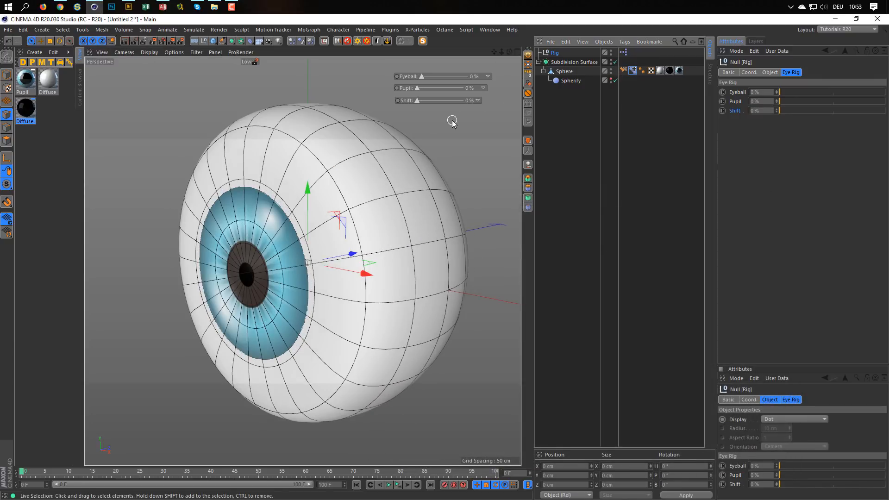
Try the Eyeball, Pupil and Shift viewport sliders across their ranges, leaving Eyeball at 32%, Pupil at 14% and Shift at 0%
click(421, 76)
drag(421, 76, 474, 80)
click(418, 88)
drag(418, 89, 486, 109)
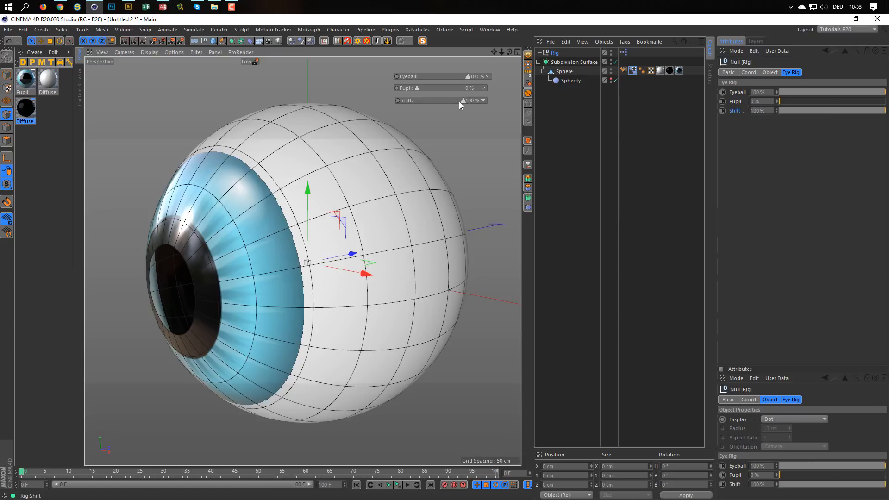
drag(459, 101, 396, 103)
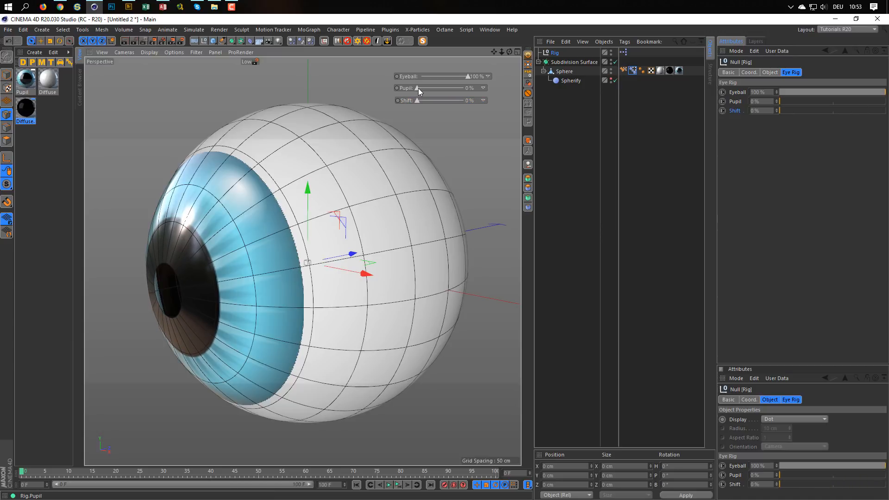
drag(468, 75, 399, 107)
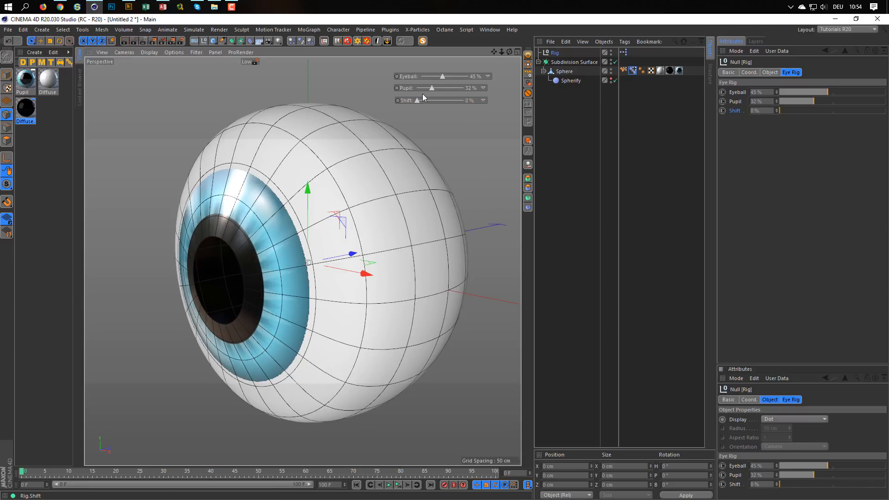
drag(443, 78, 488, 81)
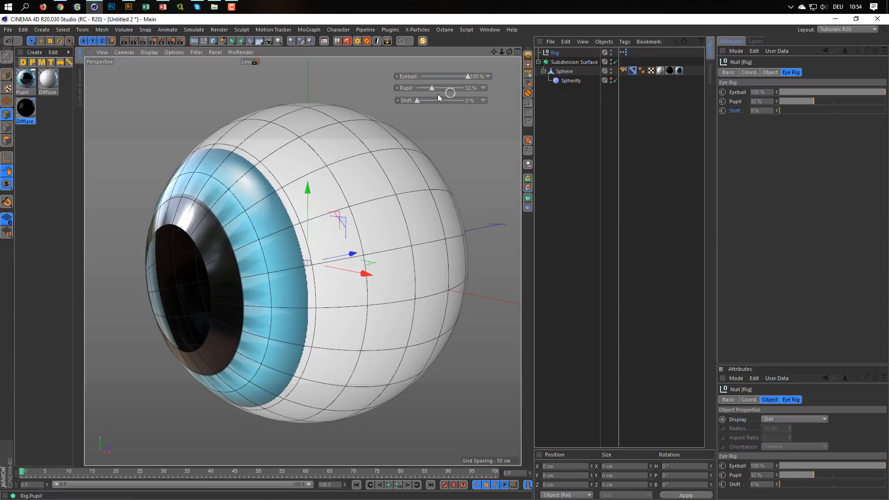
drag(418, 100, 468, 111)
drag(416, 122, 377, 112)
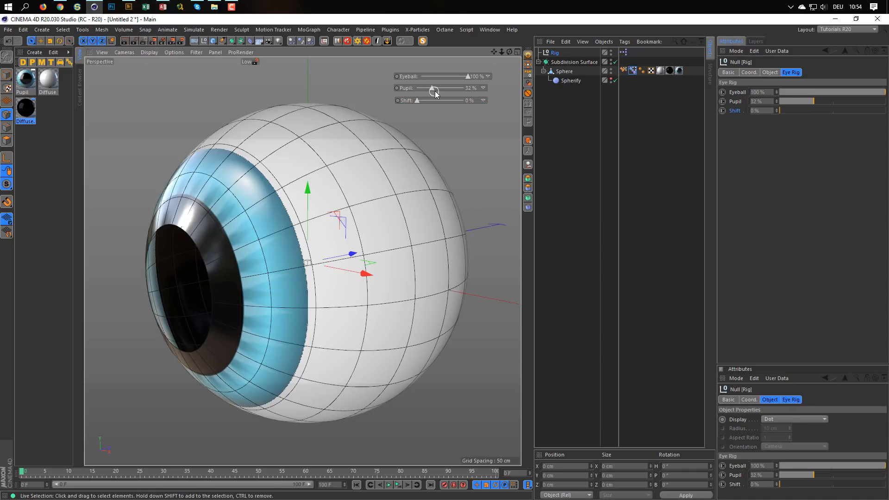
drag(433, 91, 469, 91)
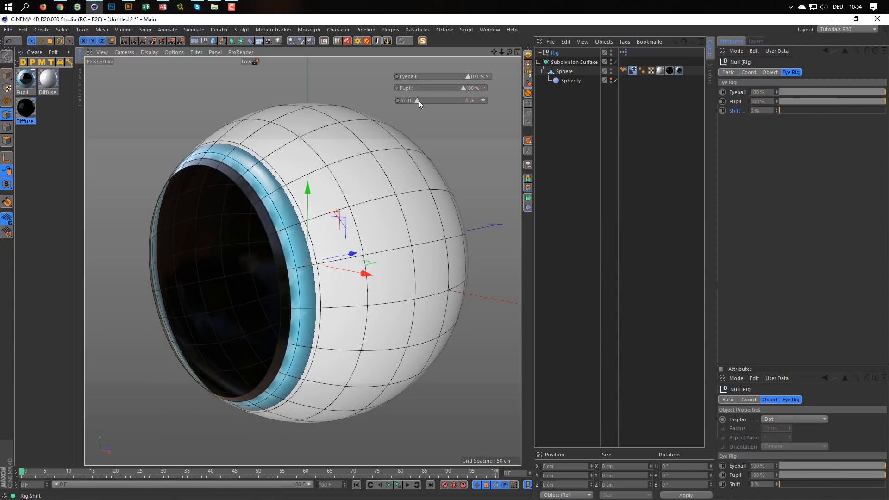
drag(418, 101, 374, 110)
drag(462, 89, 389, 95)
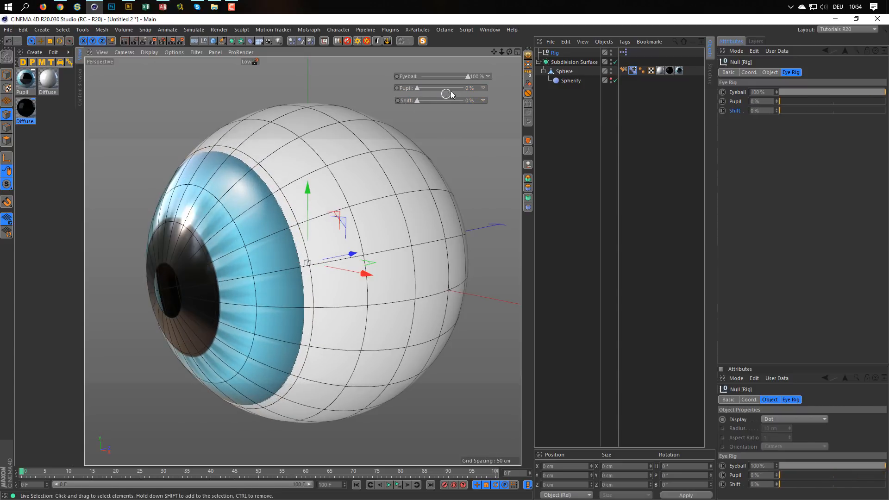
drag(465, 76, 425, 95)
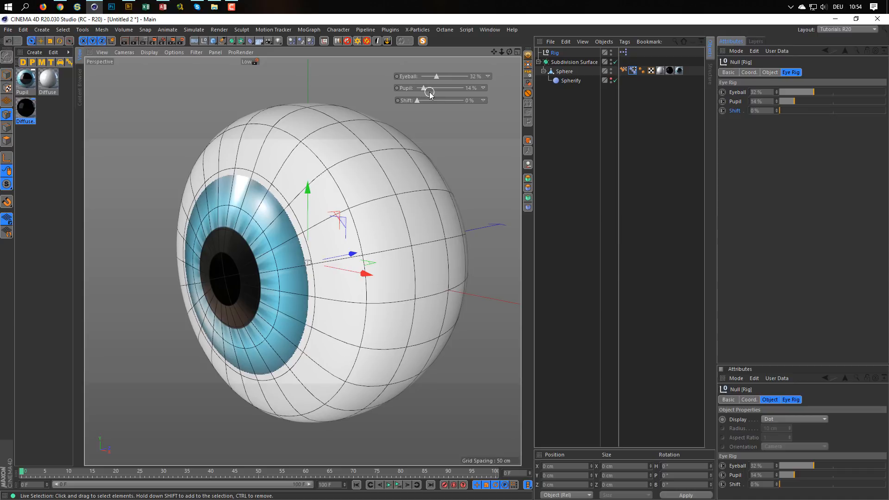
Switch to Chrome and bring up the eye rig reference video on Vimeo
click(60, 9)
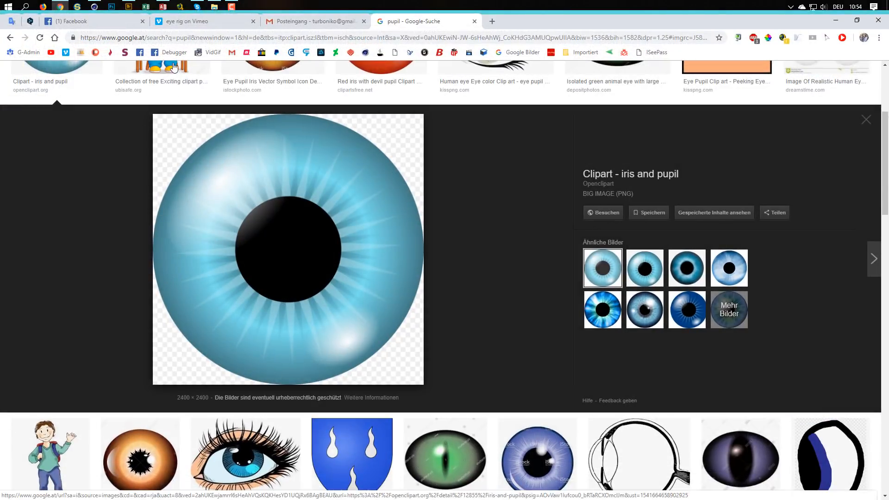
click(220, 23)
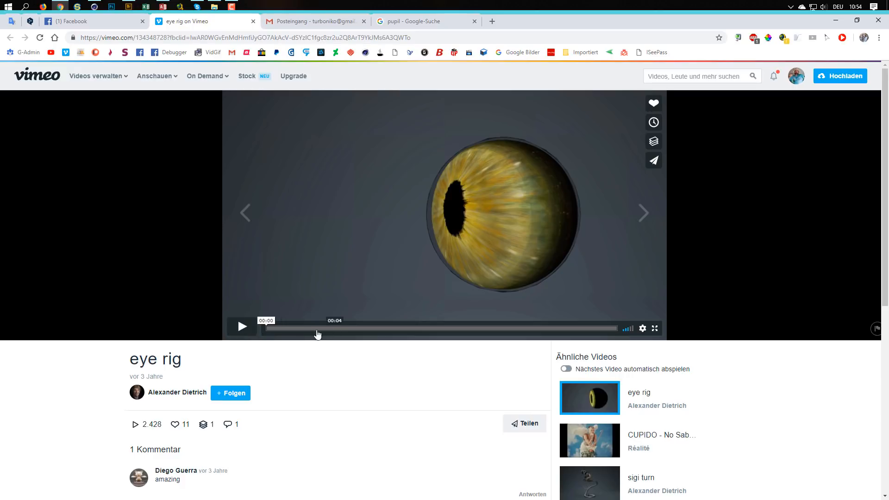
Play the eye rig reference video, replay the pupil movement around 00:12 to 00:14, pause it at 00:14 and return to Cinema 4D
click(242, 326)
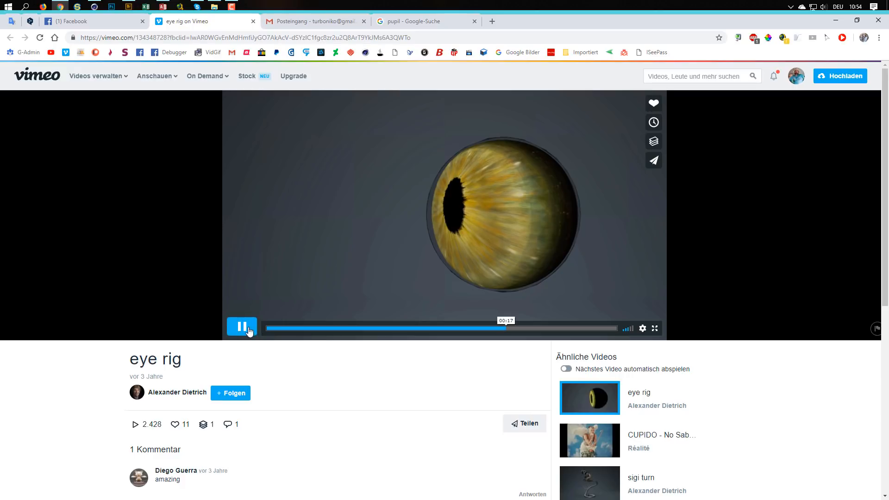
click(487, 330)
click(458, 329)
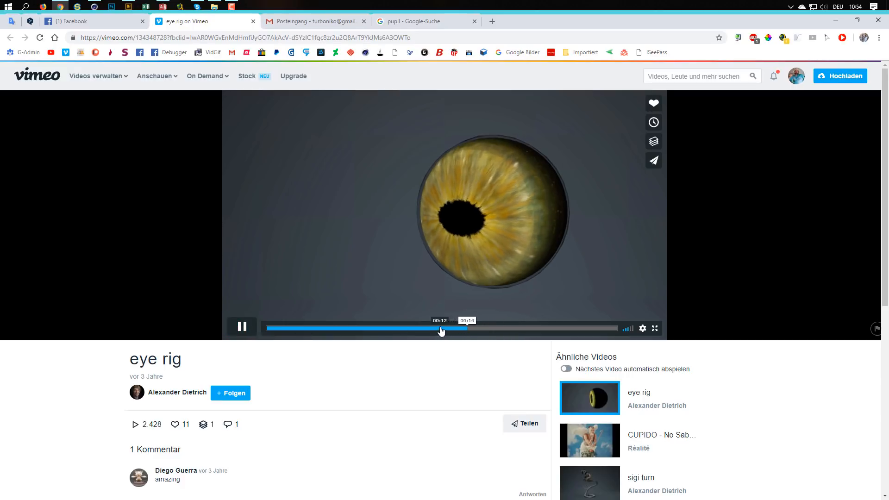
click(440, 329)
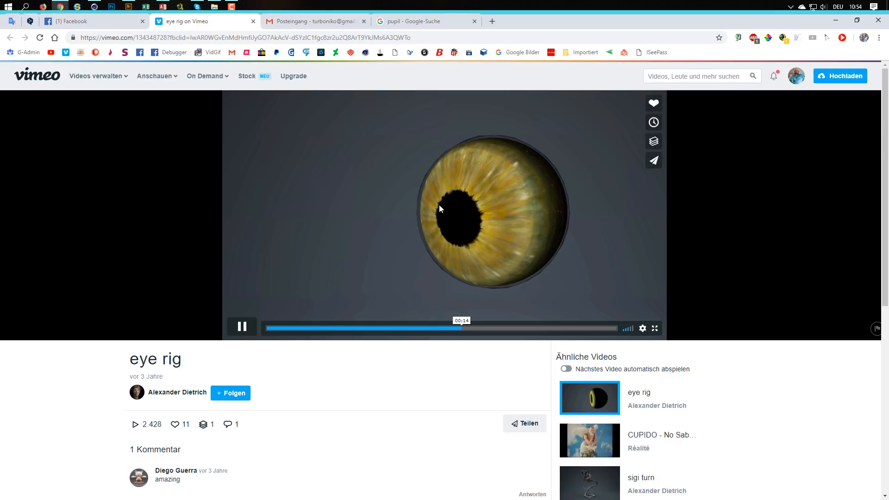
click(439, 329)
click(434, 330)
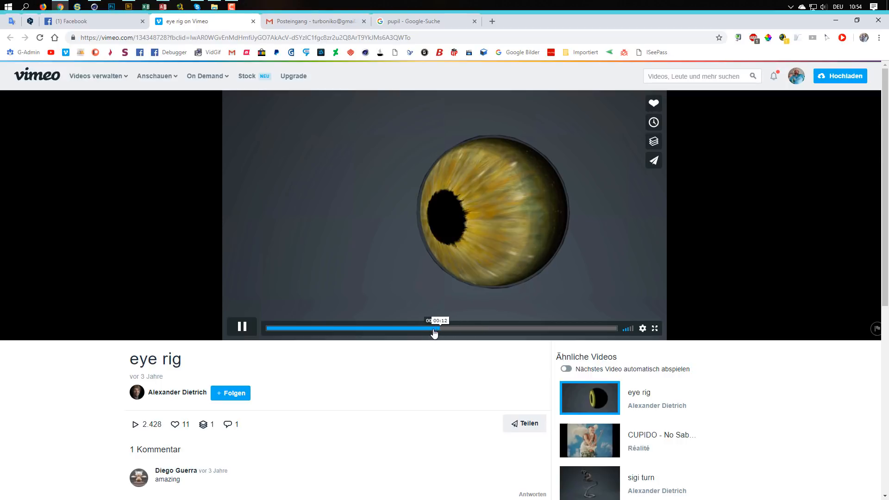
click(433, 329)
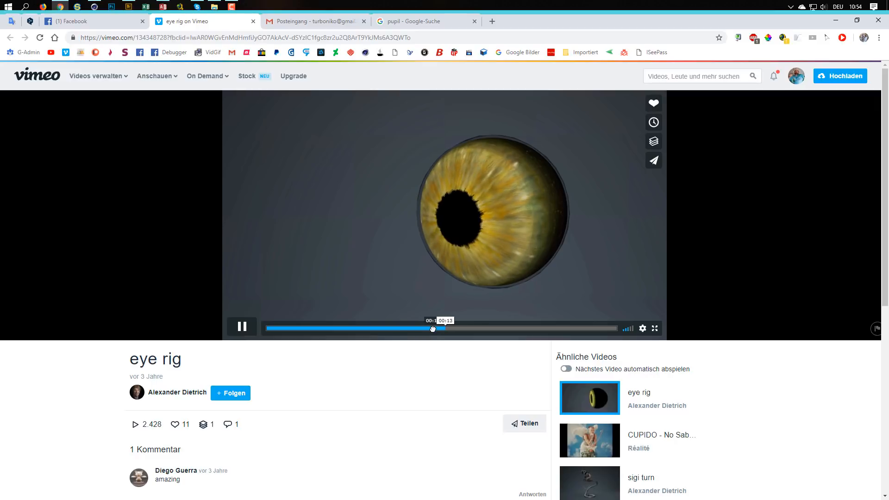
click(240, 326)
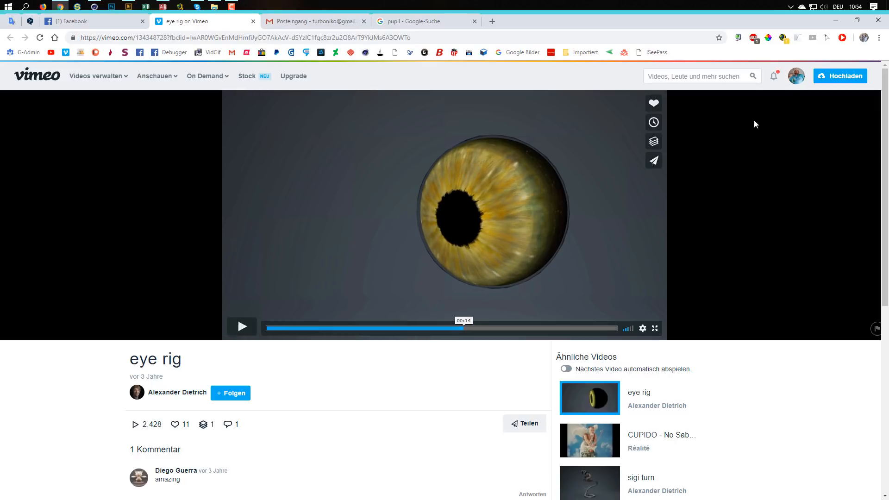
click(837, 22)
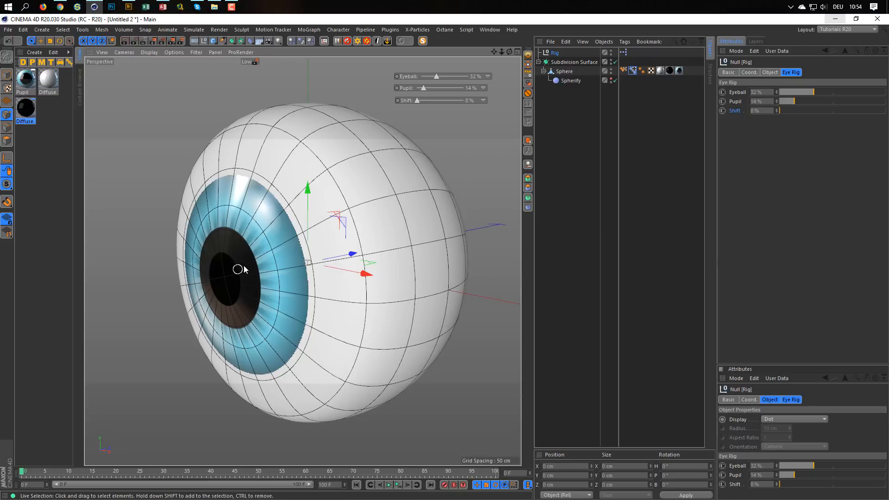
Put the Sphere in point mode and examine its selected ring of inner pupil points with the Scale tool active
alt+right_drag(306, 239, 284, 242)
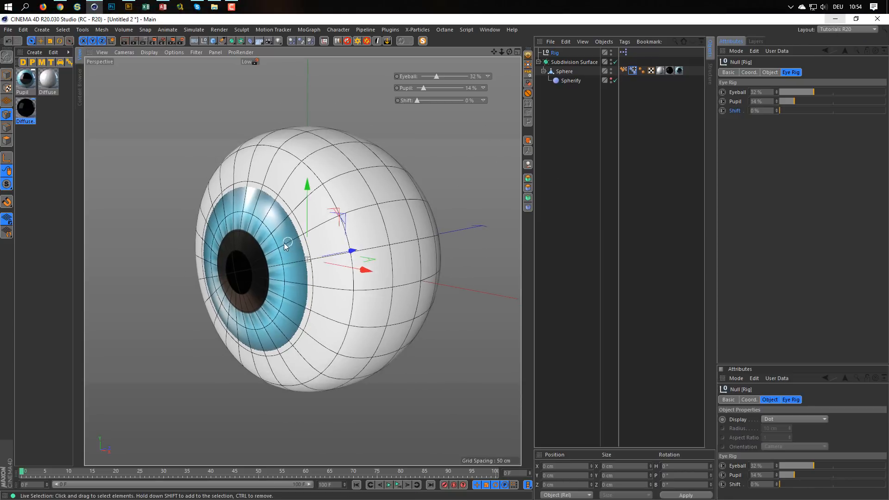
alt+drag(284, 242, 386, 159)
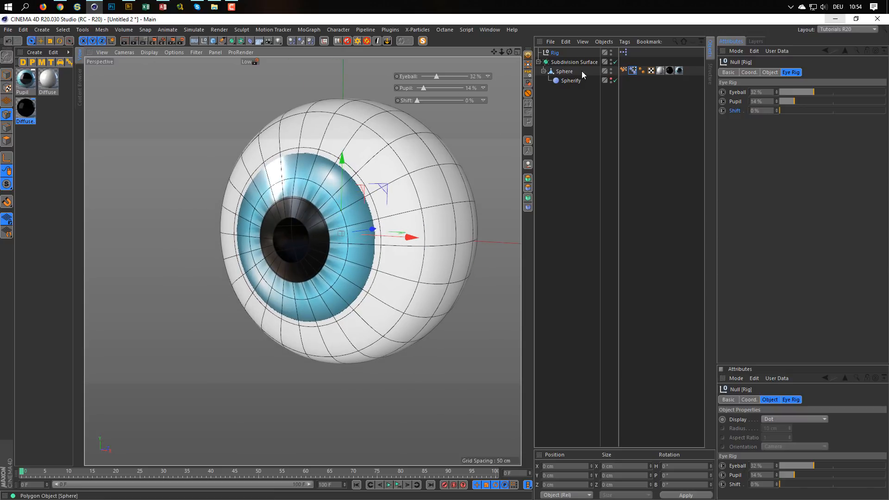
click(565, 71)
click(7, 114)
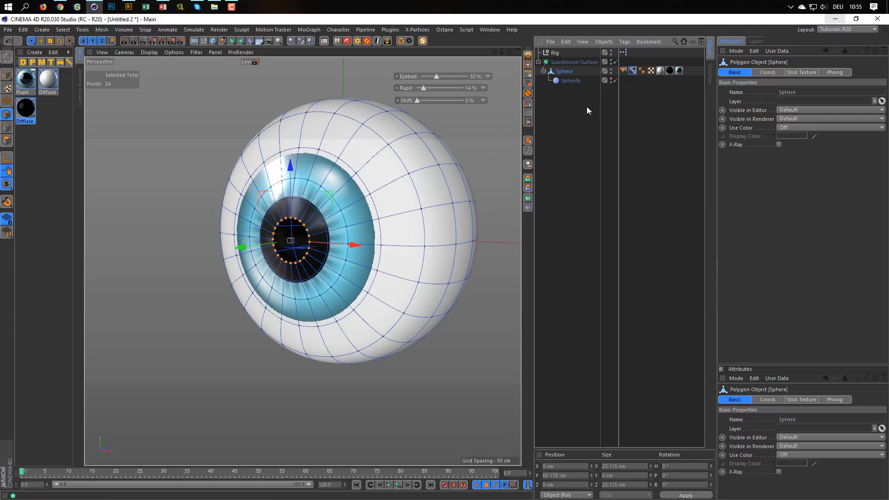
key(t)
mouse_move(291, 166)
mouse_down()
mouse_move(277, 231)
mouse_move(284, 203)
mouse_move(309, 182)
mouse_move(293, 221)
mouse_move(291, 172)
mouse_up()
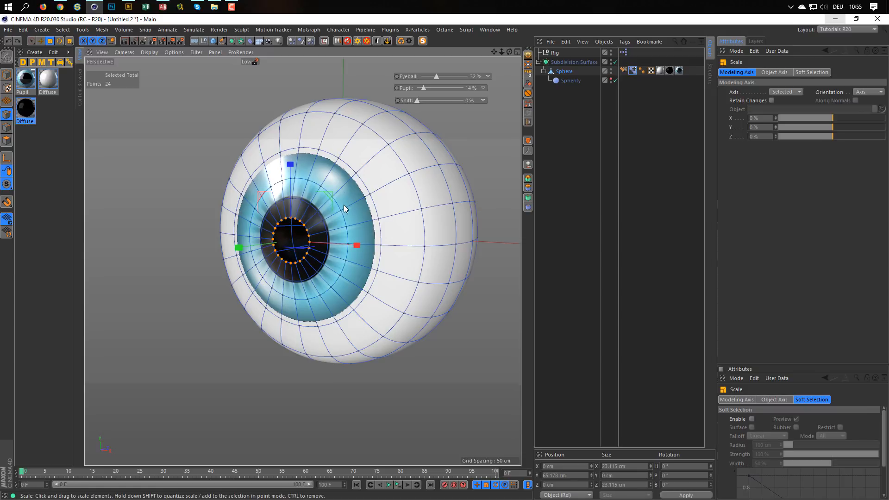
alt+drag(343, 205, 269, 227)
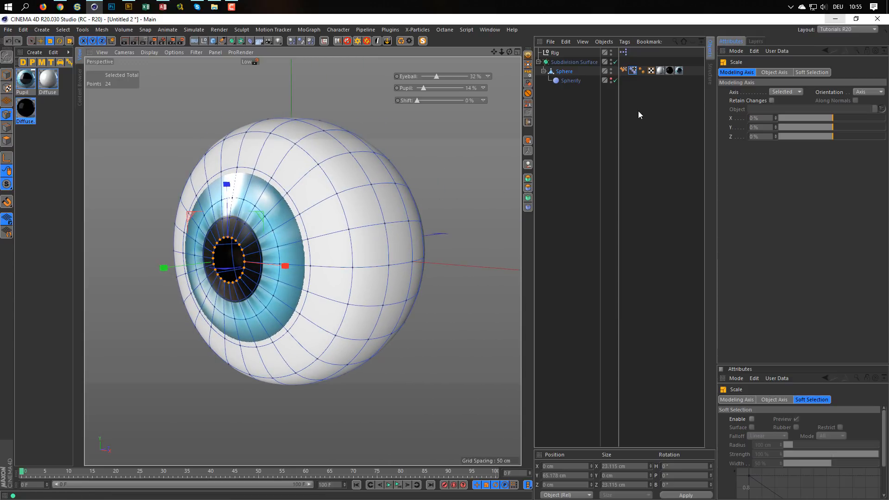
alt+drag(510, 221, 415, 249)
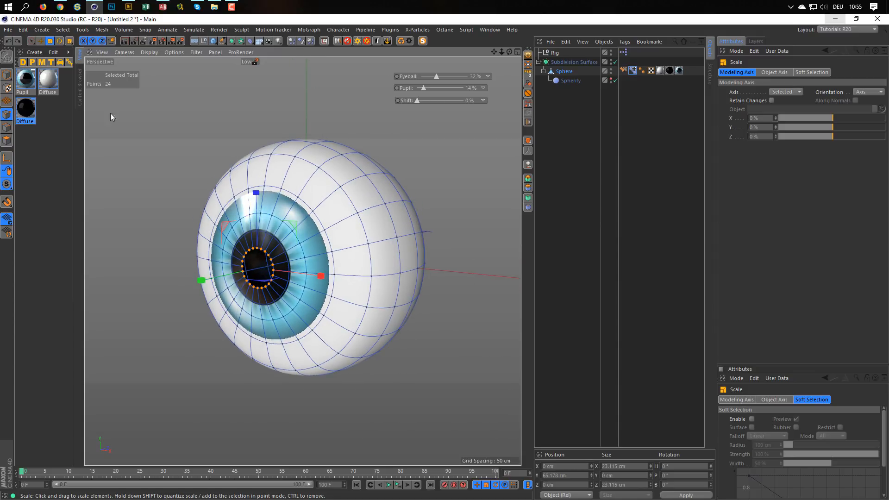
Return the Sphere to model mode and deselect it to view the whole eye
click(7, 74)
alt+middle_drag(317, 269, 331, 266)
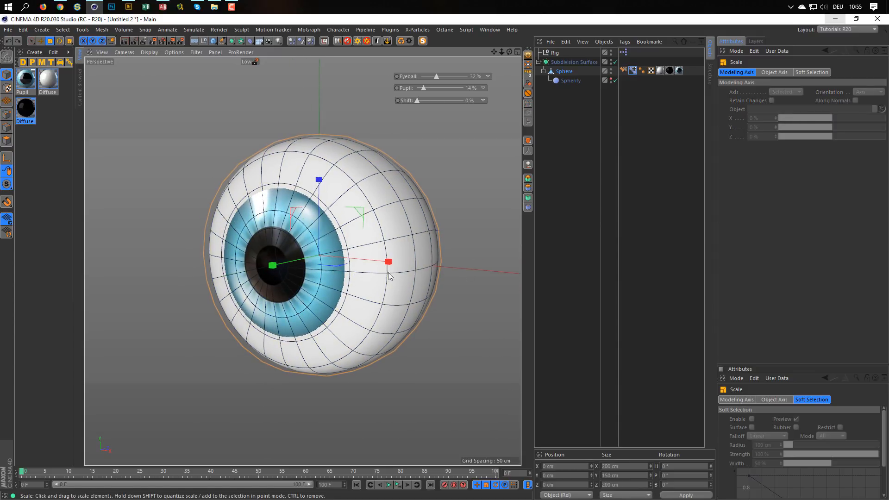
click(562, 255)
mouse_move(385, 256)
alt+mouse_down()
mouse_move(389, 268)
mouse_move(389, 260)
alt+mouse_up()
alt+right_drag(390, 260, 404, 268)
alt+drag(401, 269, 387, 276)
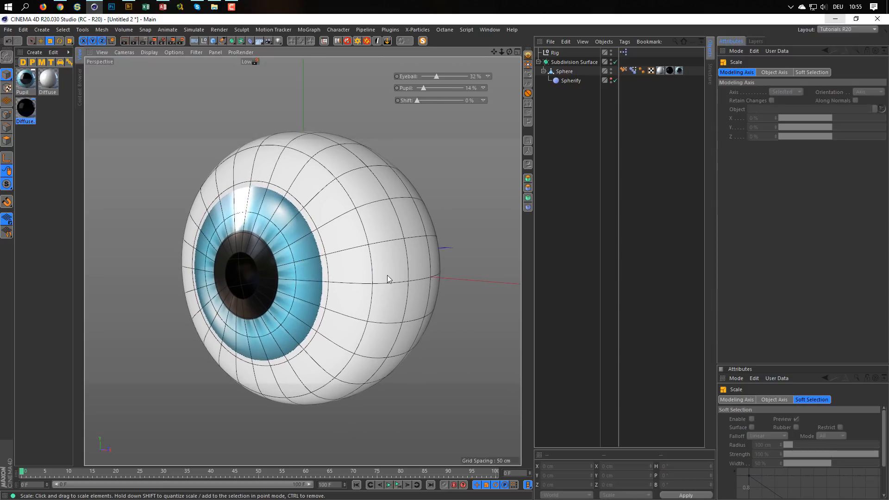